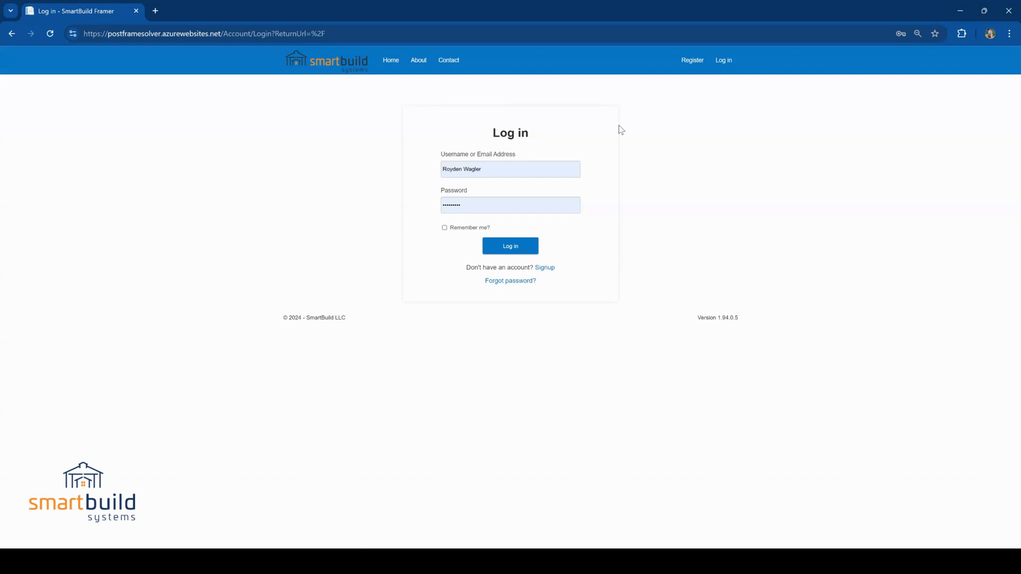
Log in to the SmartBuild site at postframesolver.azurewebsites.net with the prefilled account credentials
left_click(222, 33)
left_click_drag(222, 33, 108, 32)
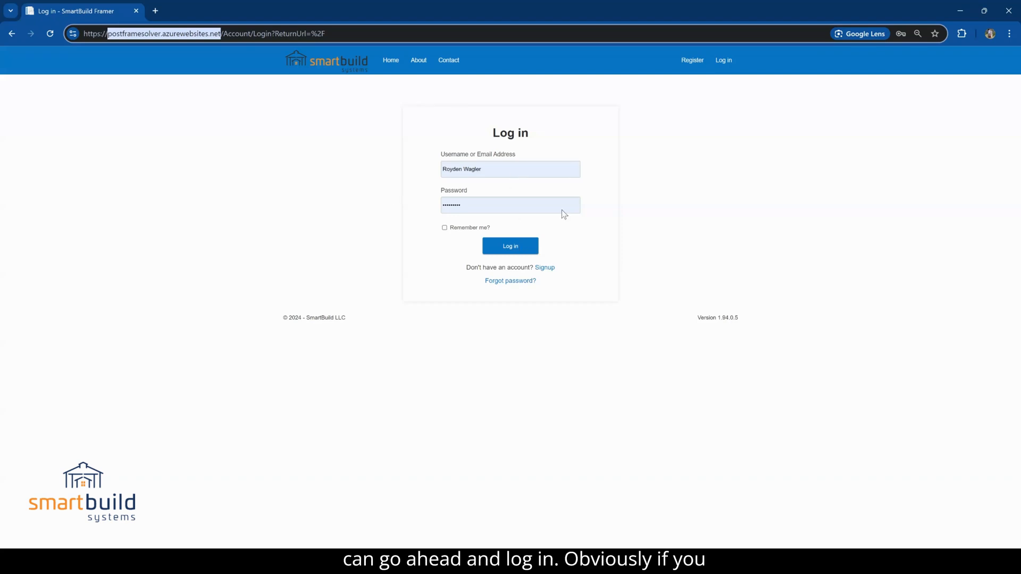
left_click(509, 247)
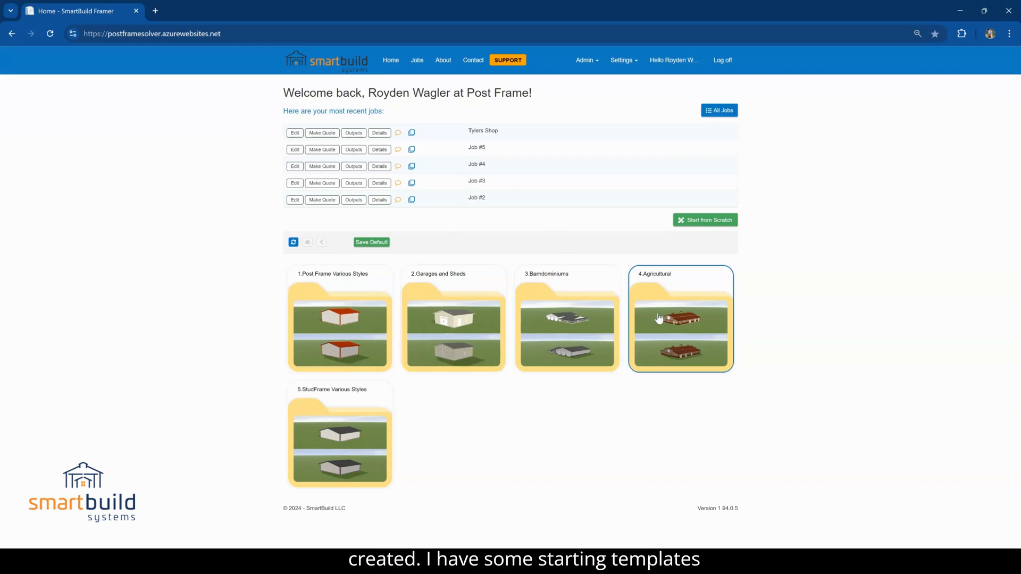
Create a job from a garage template in the Small Garages folder under Post Frame Various Styles
double_click(338, 323)
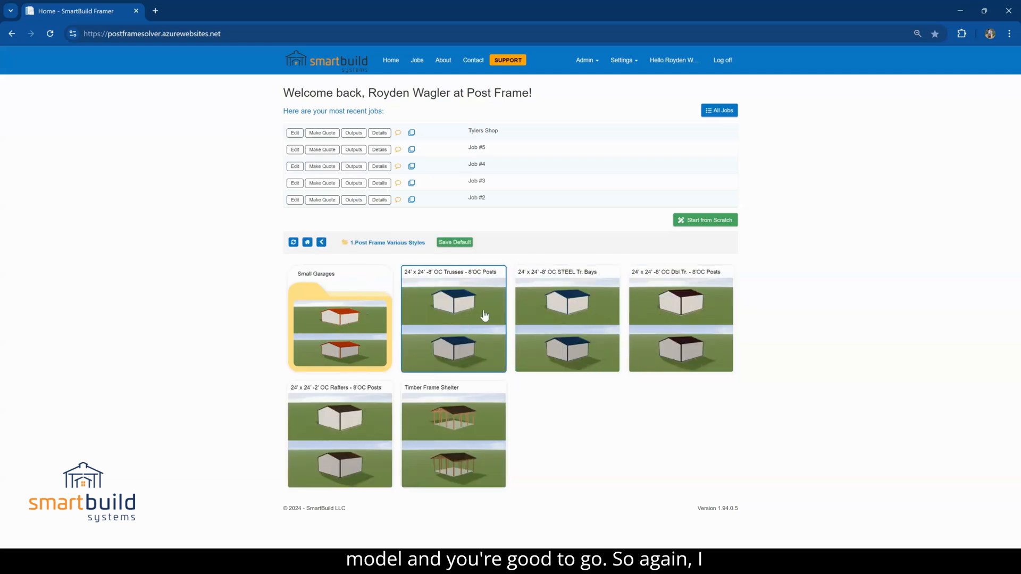
left_click(308, 242)
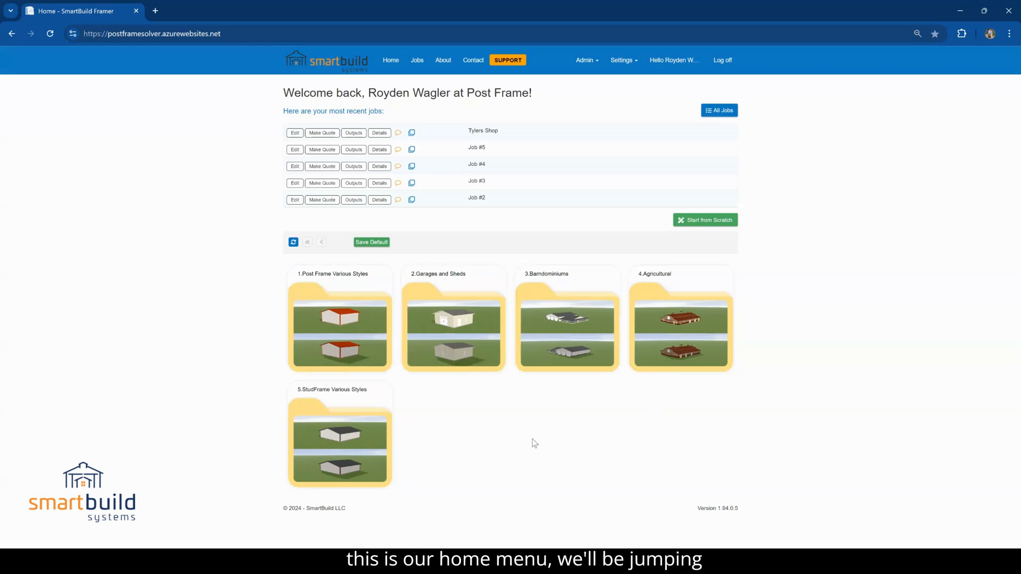
left_click(357, 312)
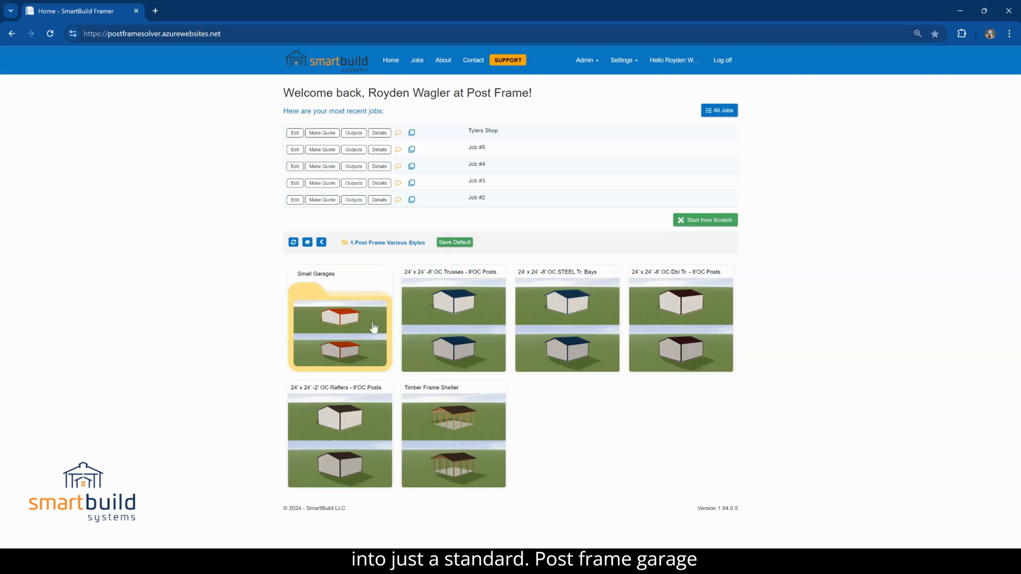
left_click(333, 328)
left_click(330, 330)
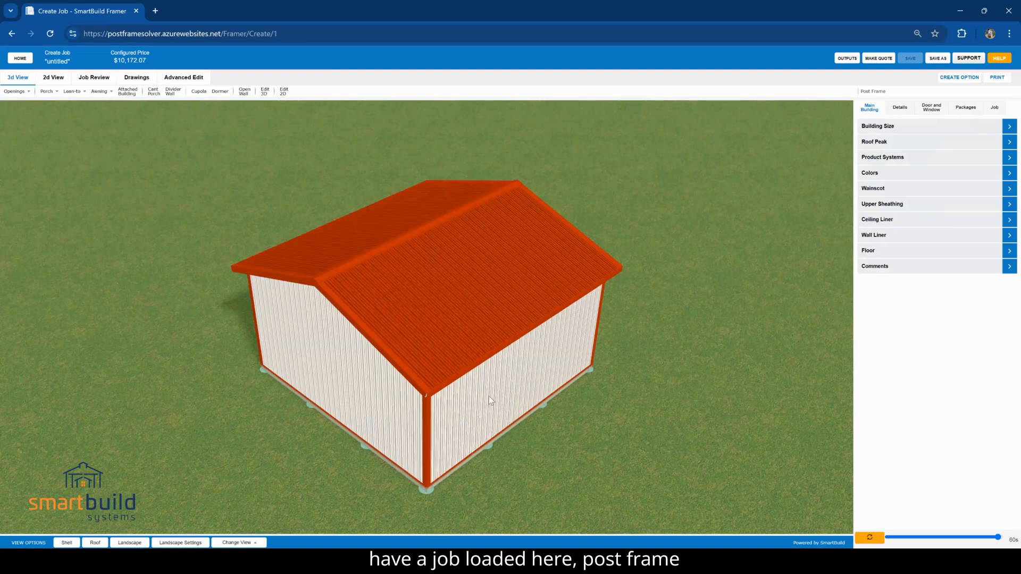
Hide the configured price in the job header and show it again
left_click_drag(478, 385, 455, 310)
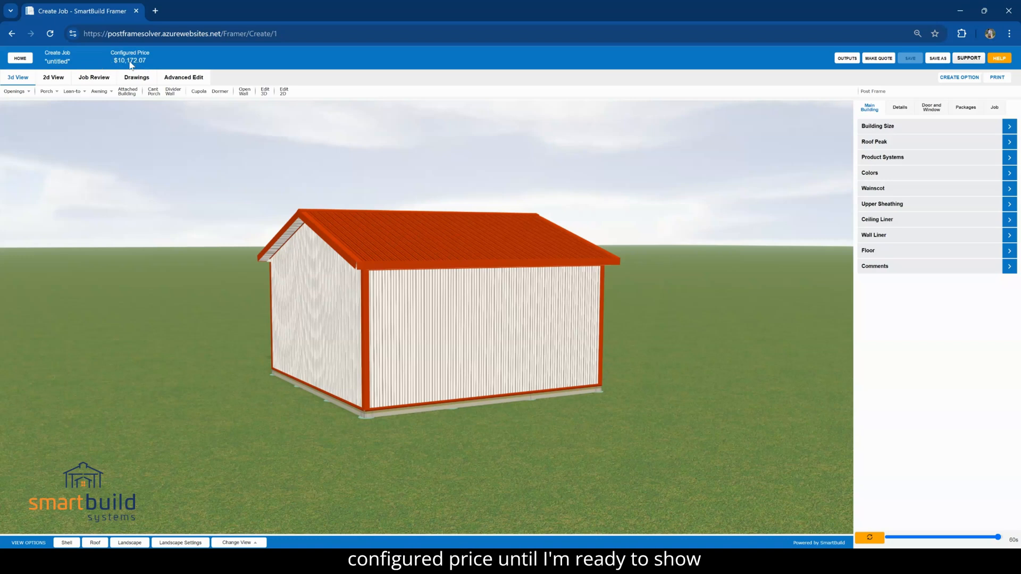
double_click(66, 63)
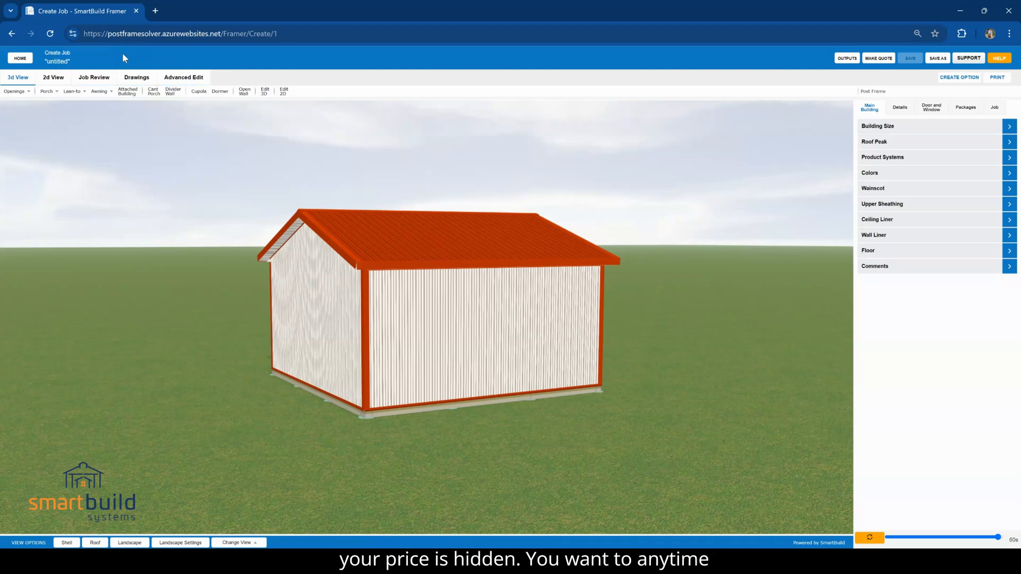
double_click(58, 62)
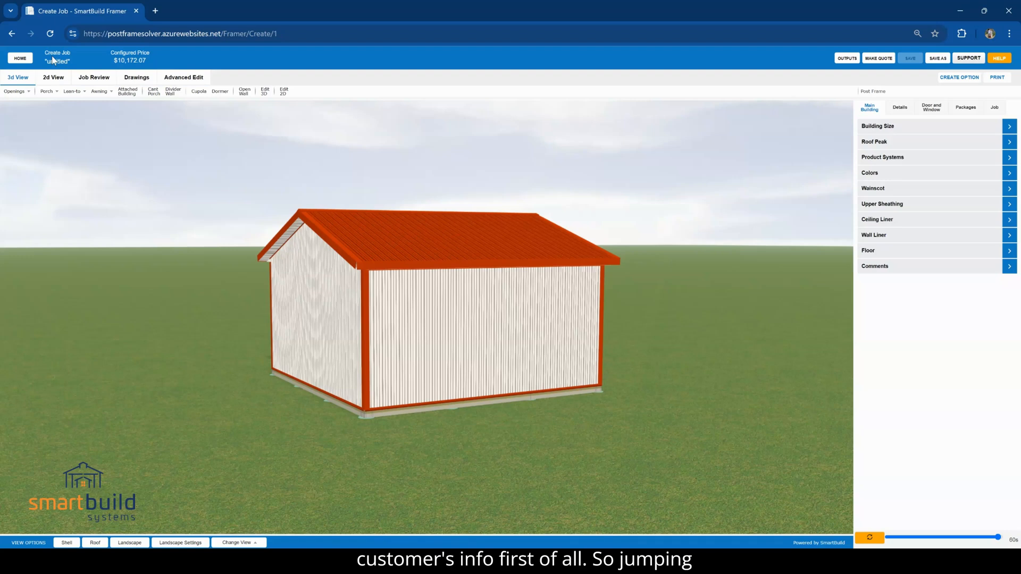
Enter the customer's full name as the project name in the job information and refresh the job
left_click(993, 109)
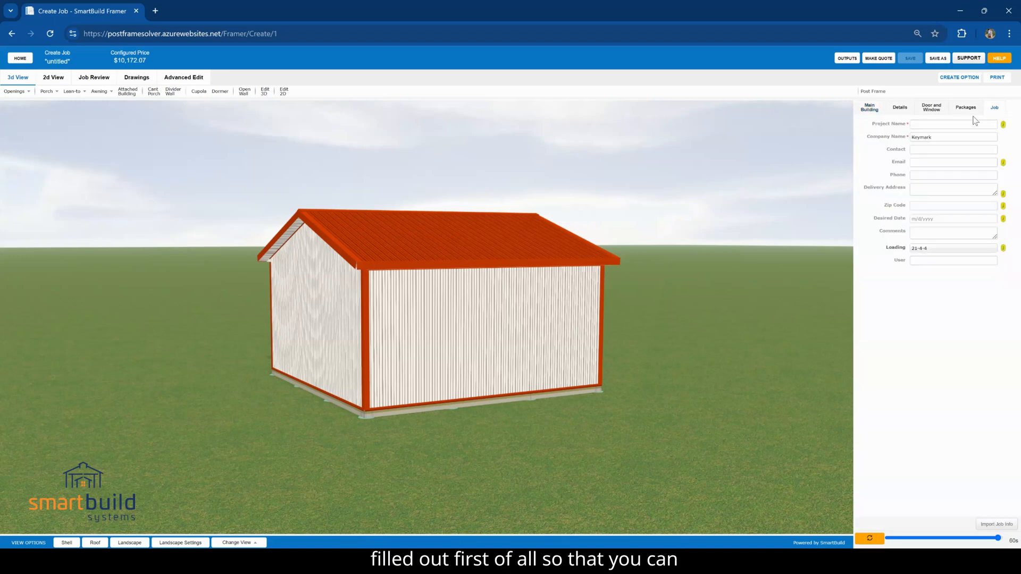
left_click_drag(938, 135, 892, 135)
left_click(921, 124)
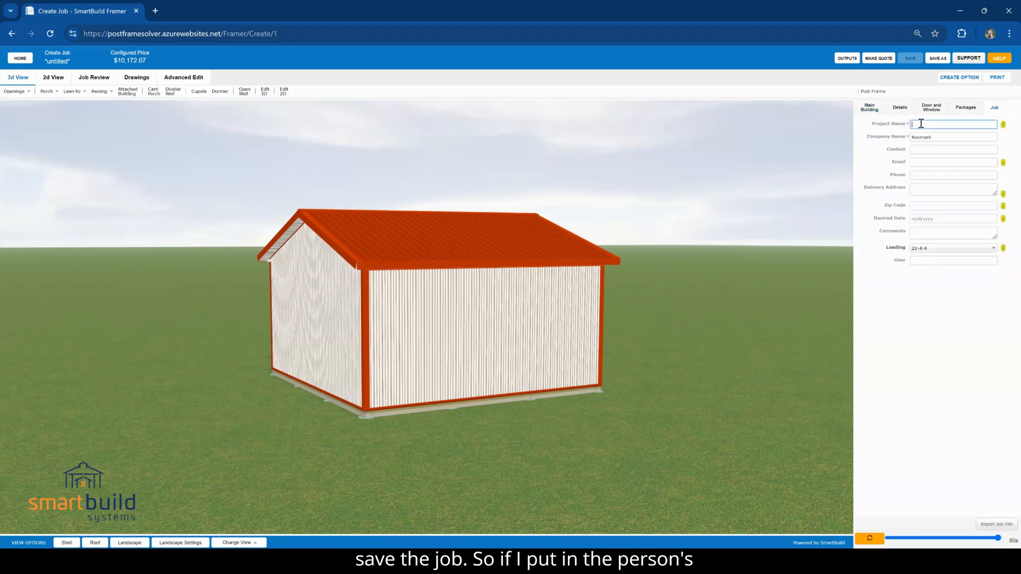
left_click_drag(959, 124, 908, 126)
left_click(911, 125)
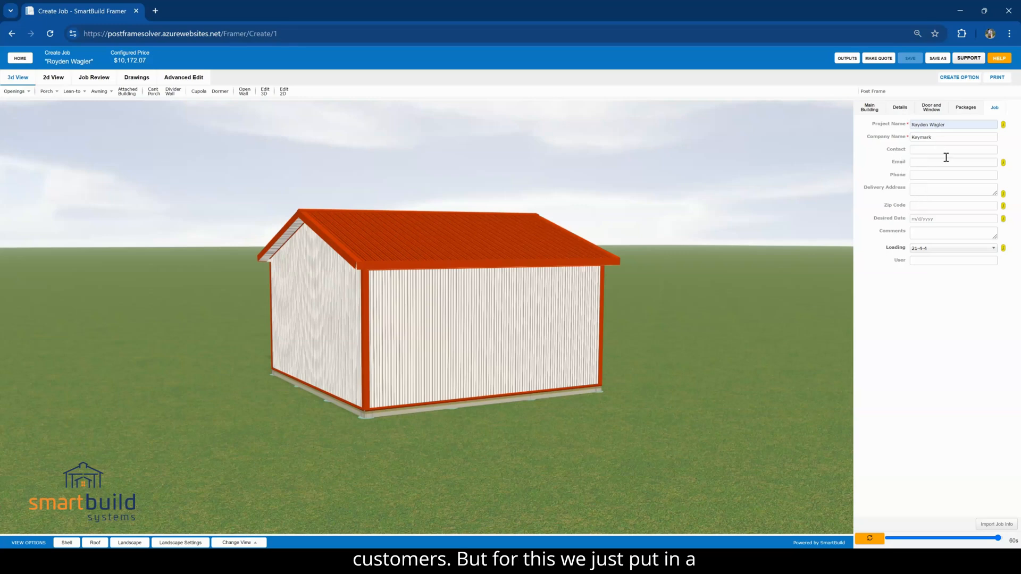
left_click(870, 539)
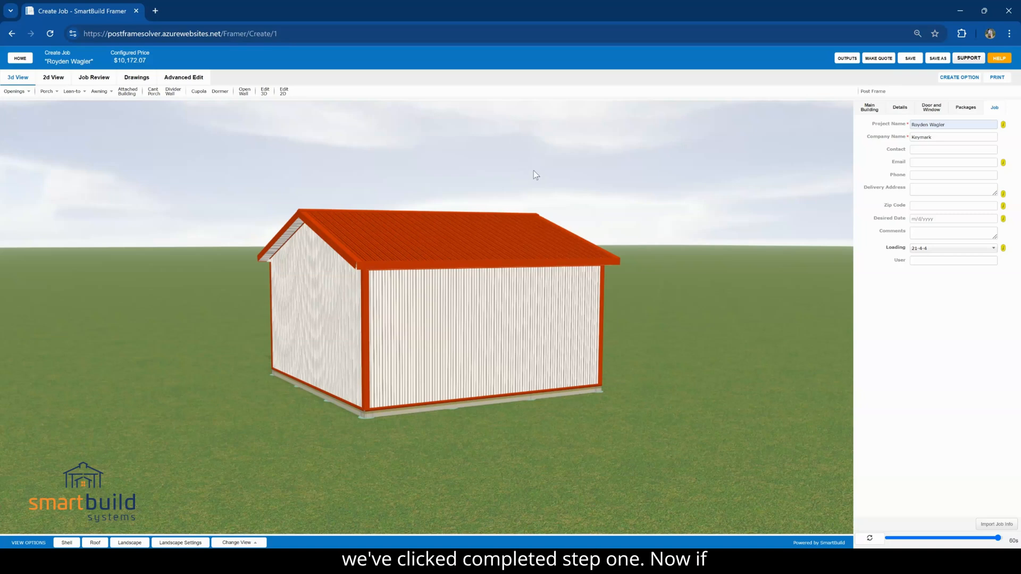
mouse_move(998, 538)
left_mouse_down()
mouse_move(883, 540)
mouse_move(1004, 540)
left_mouse_up()
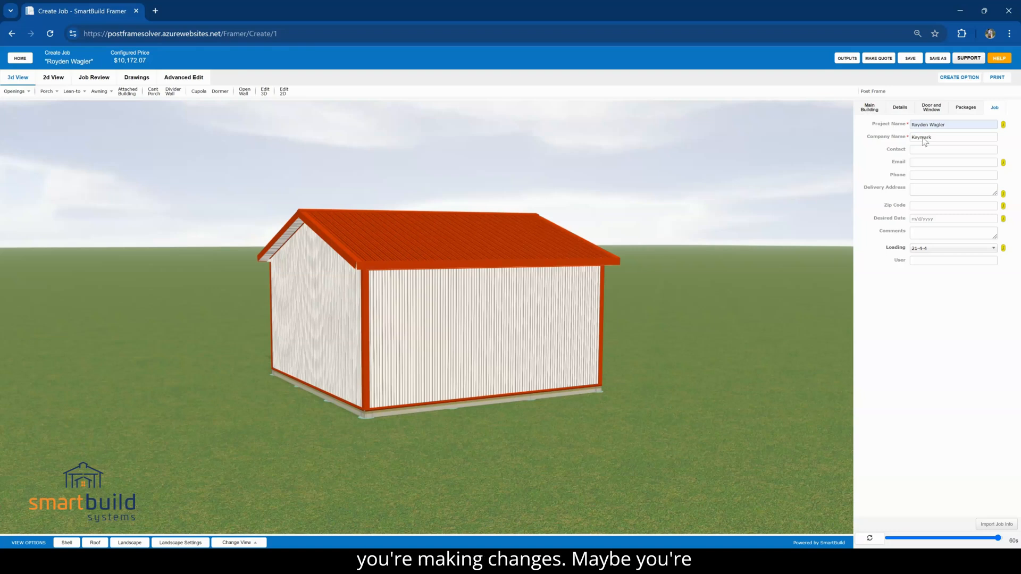
Set the main building's width to 26' and length to 32', and refresh the model
left_click(868, 109)
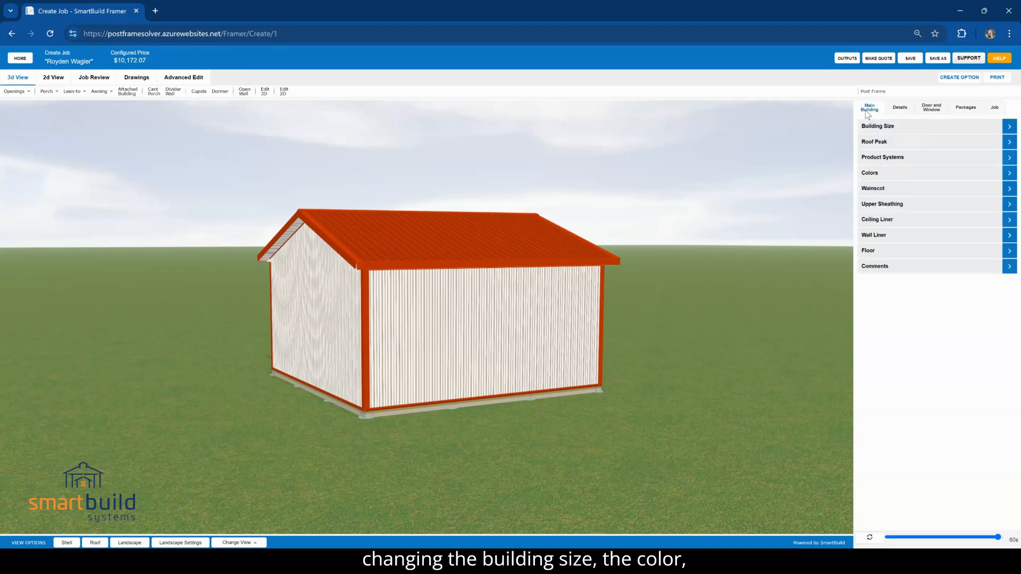
left_click(888, 128)
left_click(920, 171)
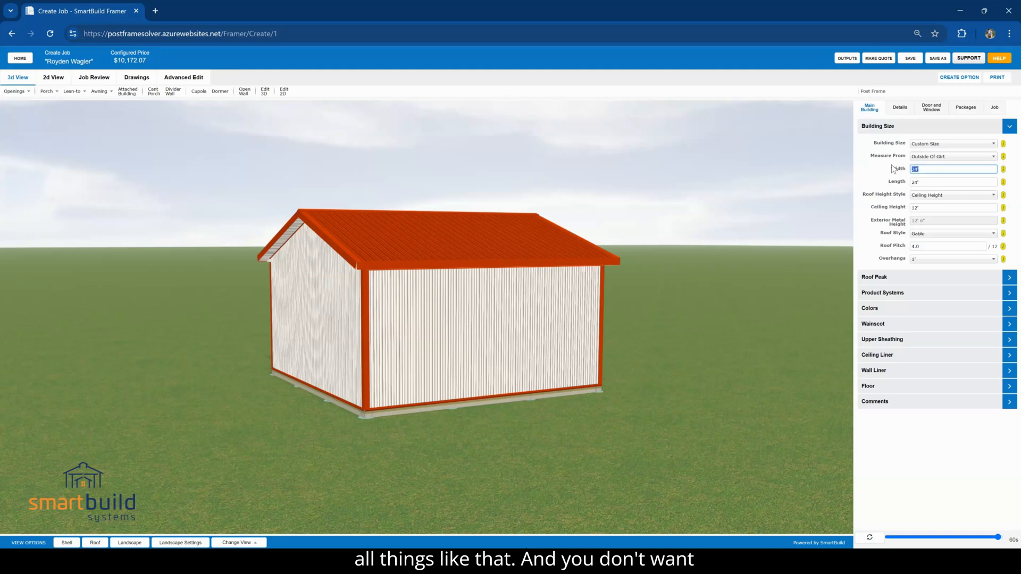
type("26")
key("Tab")
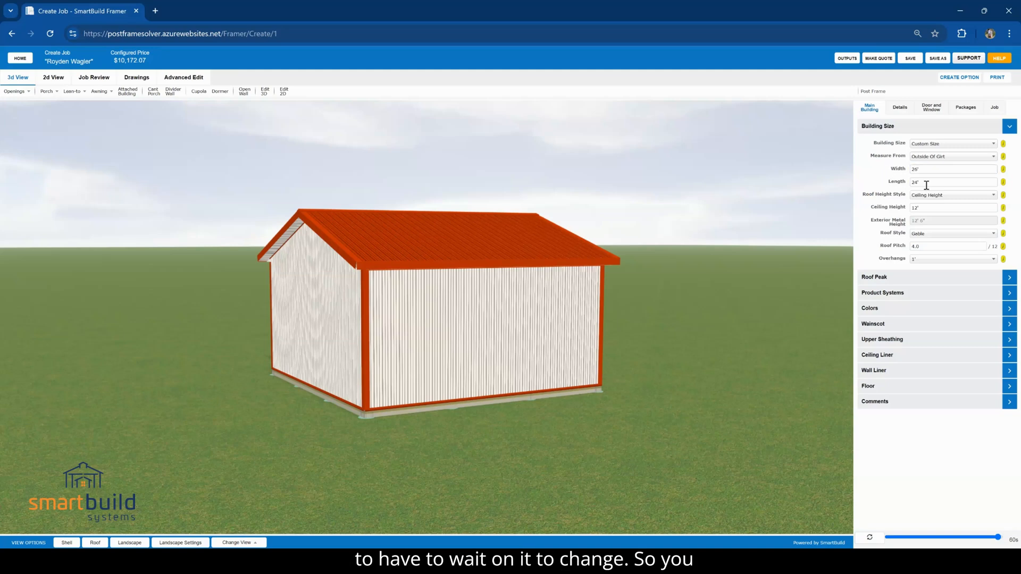
left_click(888, 186)
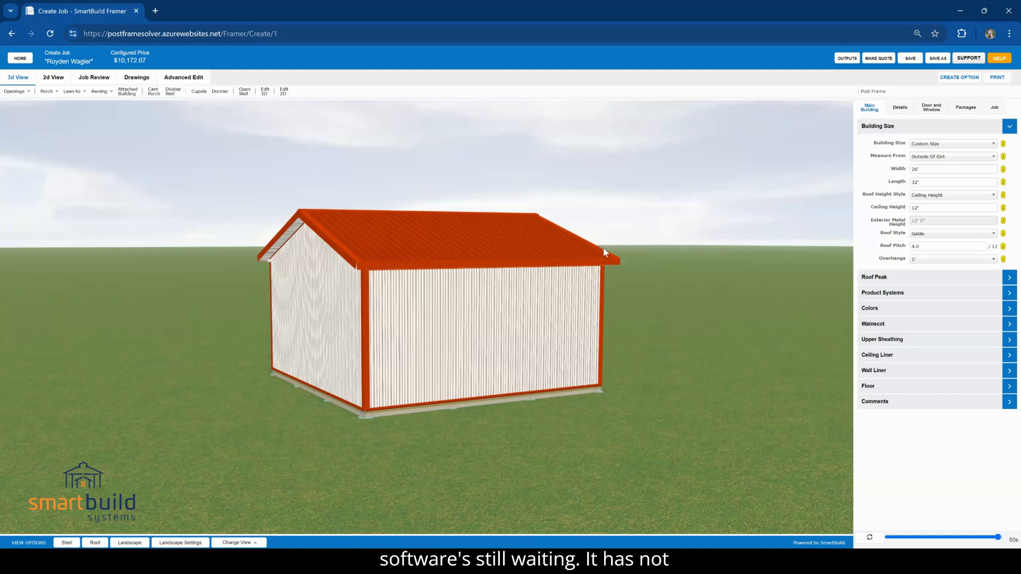
left_click(867, 539)
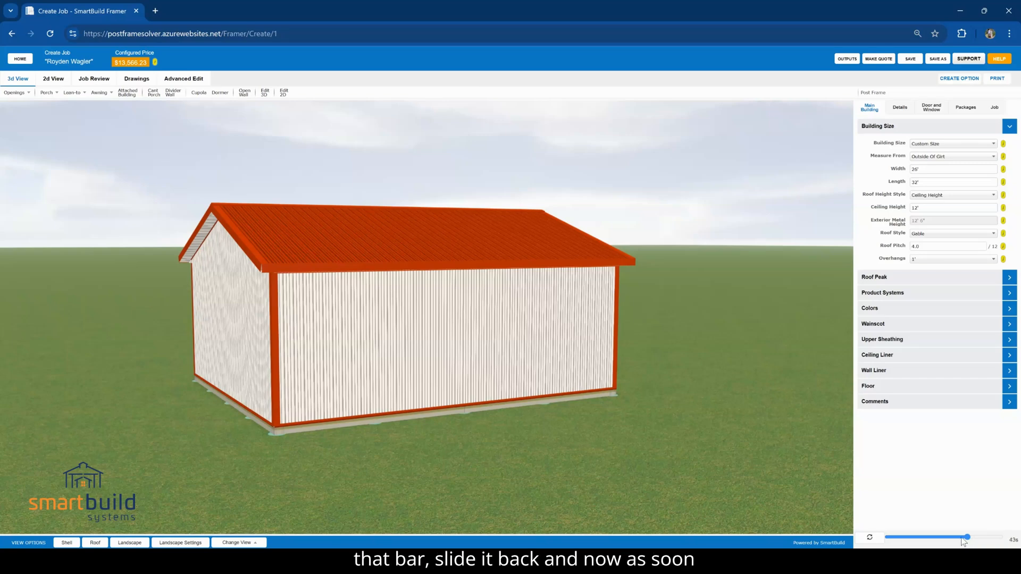
Set the automatic refresh delay to 0 seconds and the building's ceiling height to 14'
left_click_drag(966, 538, 866, 540)
left_click(924, 211)
type("14")
key("Tab")
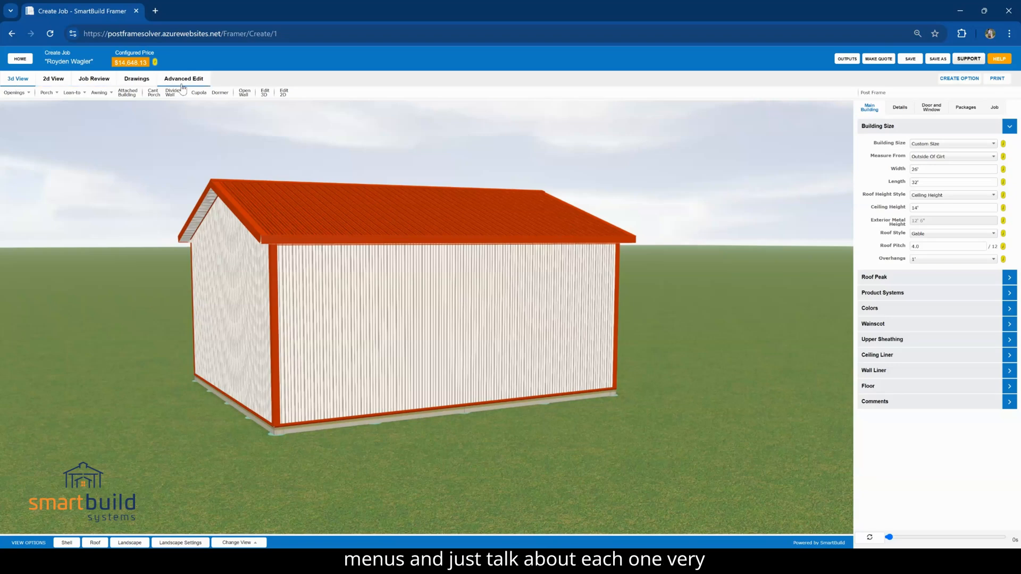
Inspect the building from several angles, hiding the shell to examine the framing and showing it again
left_click_drag(225, 244, 253, 247)
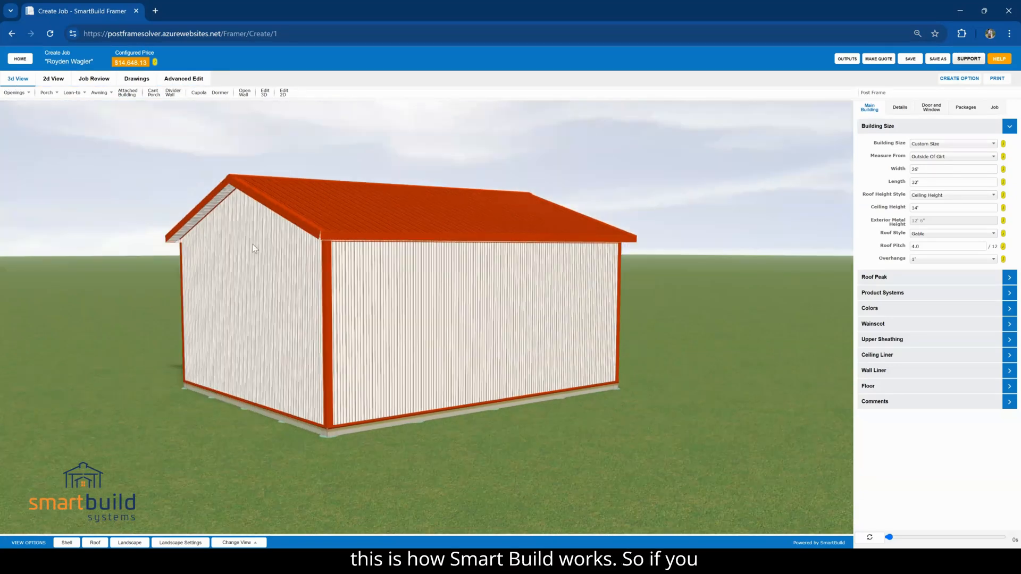
left_click_drag(264, 277, 287, 396)
left_click_drag(276, 311, 406, 279)
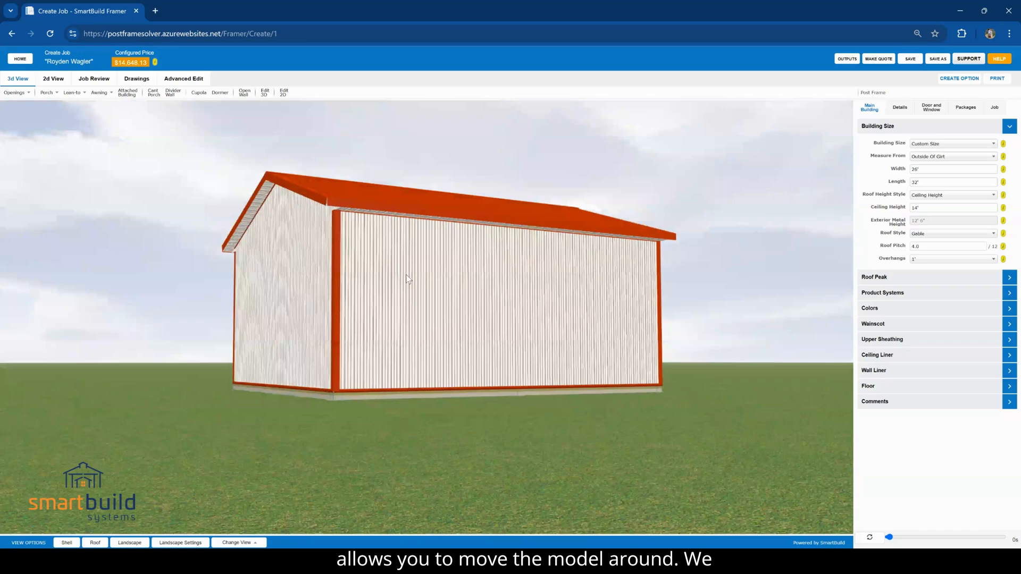
left_click(66, 543)
left_click_drag(420, 255, 227, 432)
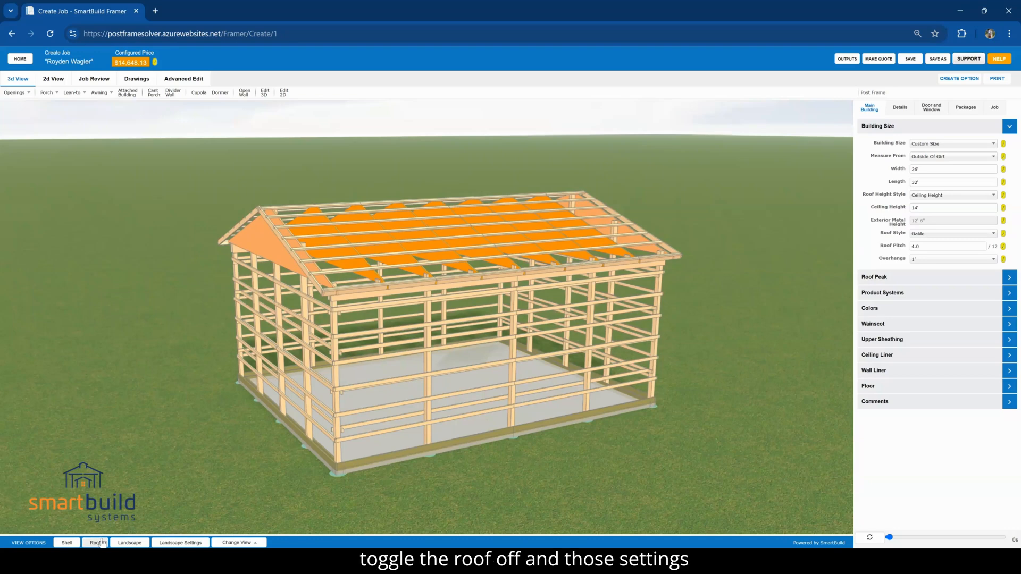
left_click(77, 543)
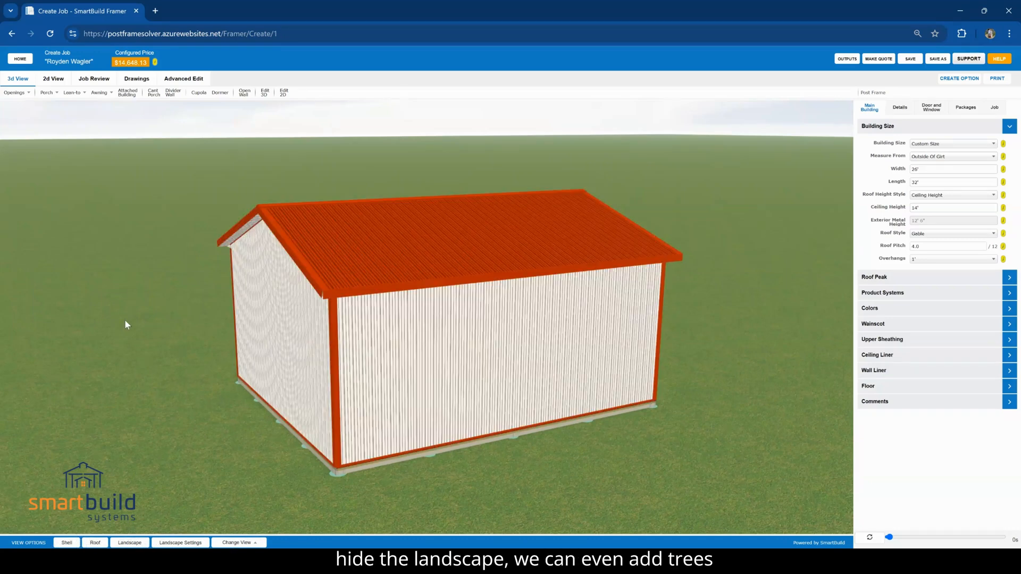
Review the landscape display settings and the building's 2D floor plan, and return to the 3D model
left_click(183, 542)
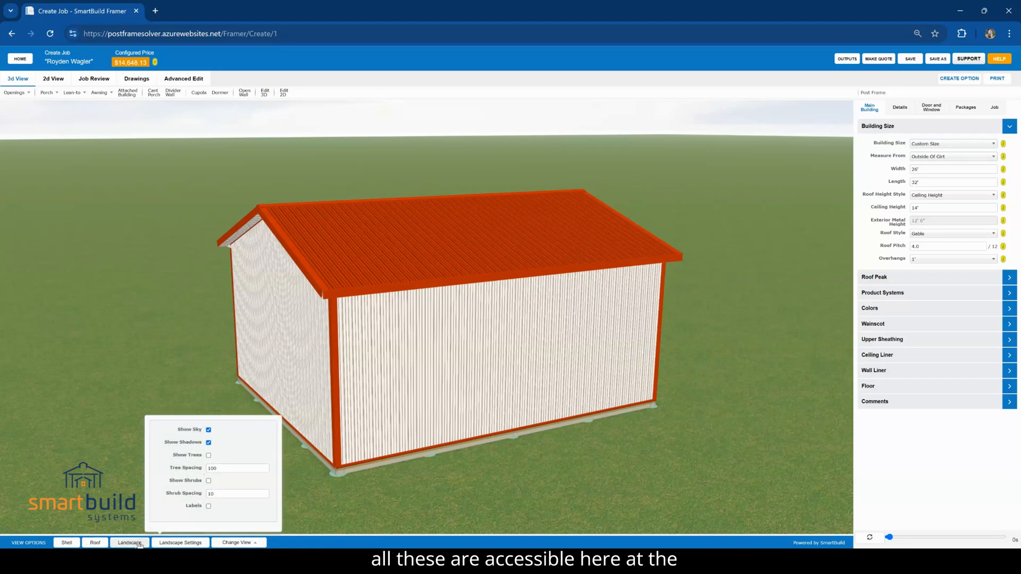
left_click(157, 358)
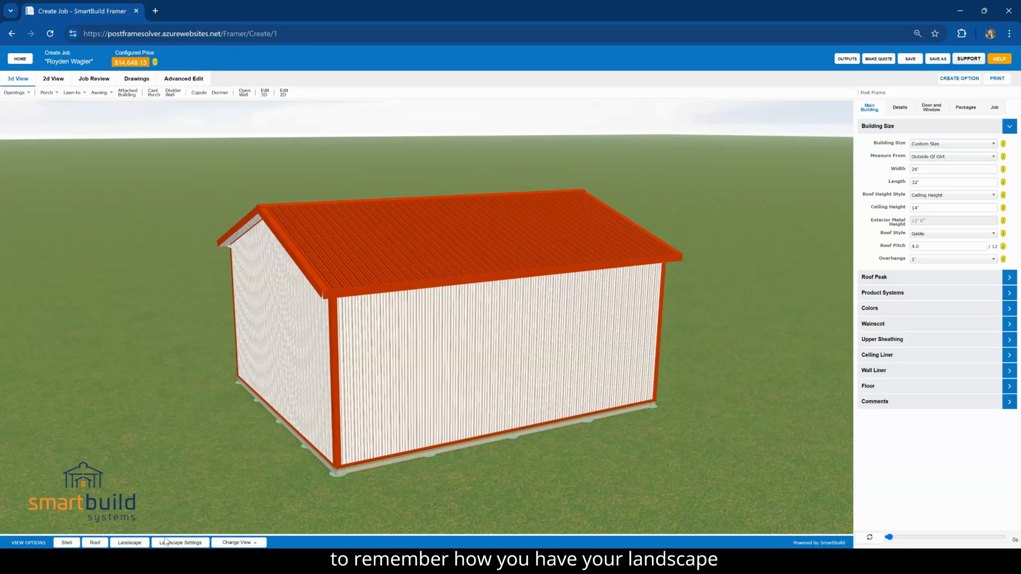
left_click_drag(211, 437, 29, 99)
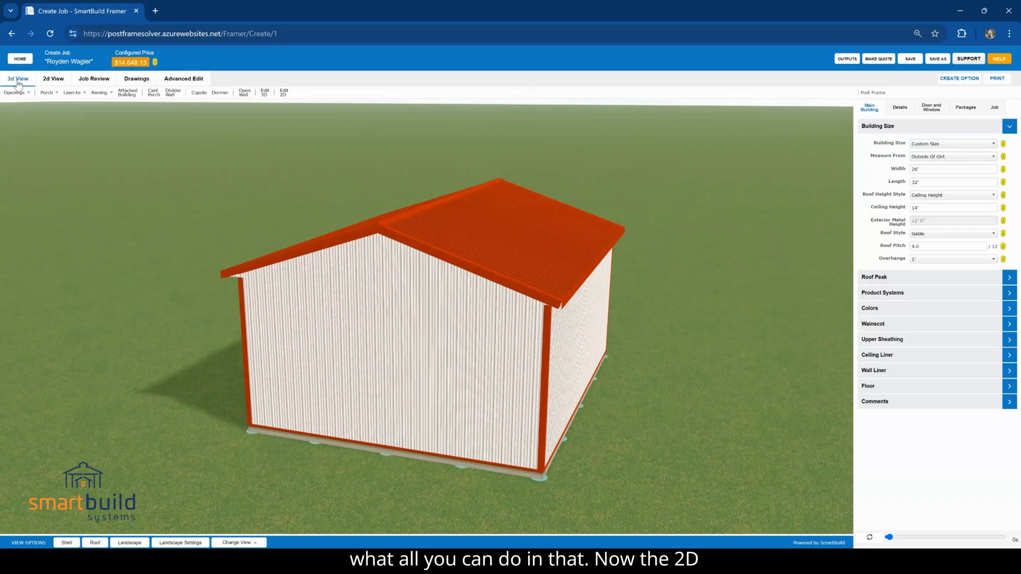
left_click(54, 79)
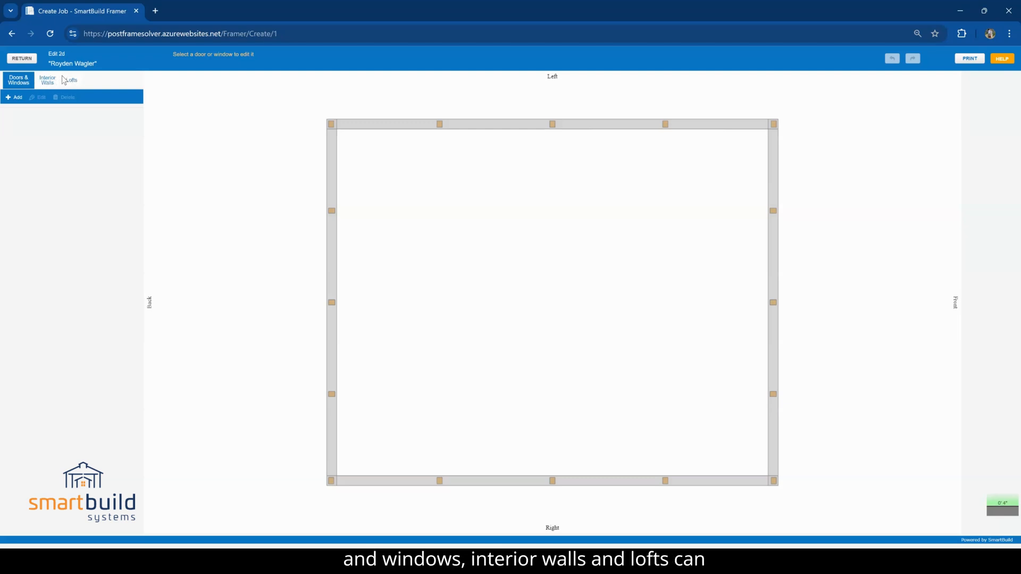
left_click(31, 59)
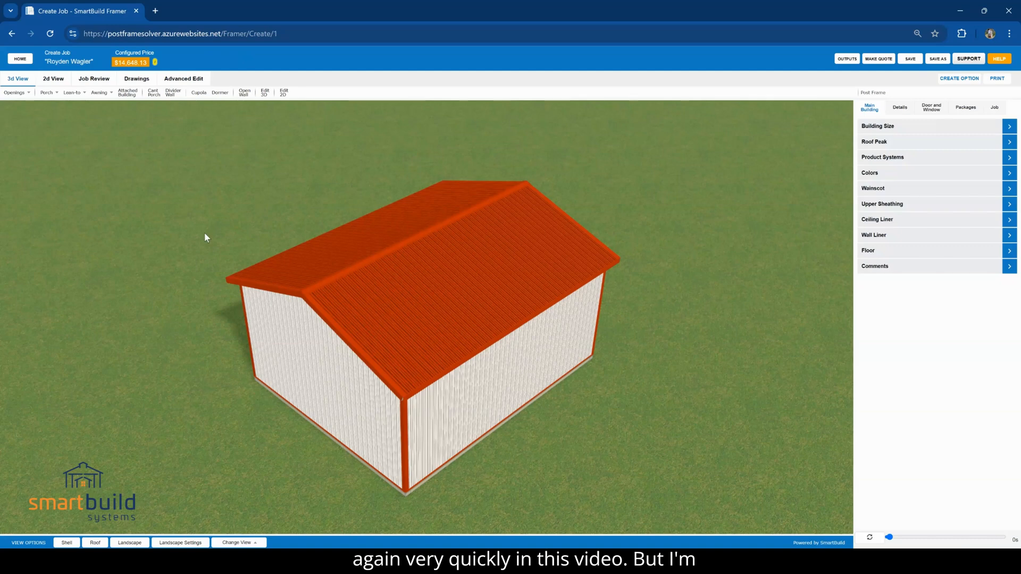
Add a 36" Fbrgls 9-Lite RHIS White Cap Comp. Fr. 4-9/16 panel walk door to the long wall, near its corner
left_click(16, 93)
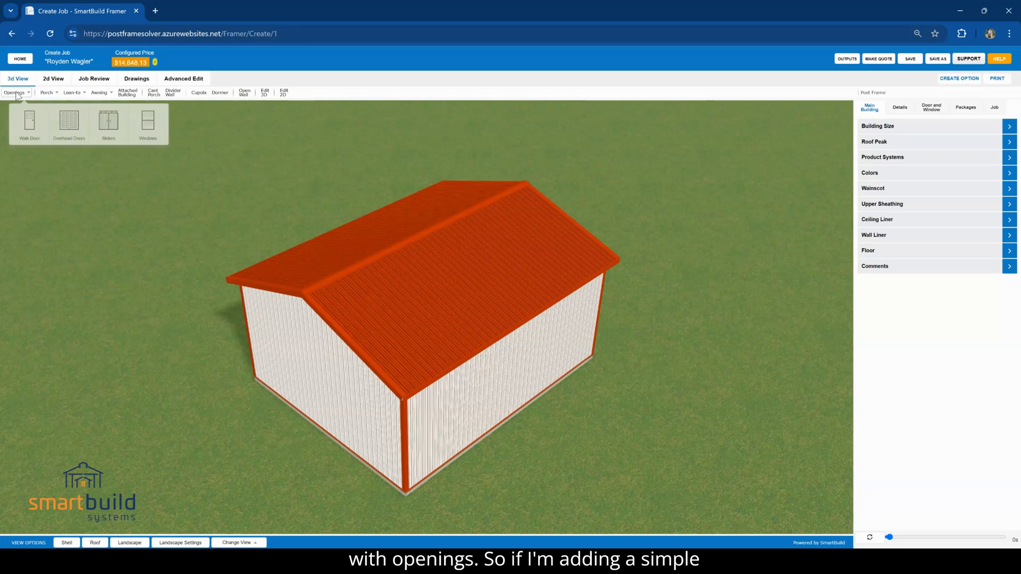
left_click(30, 122)
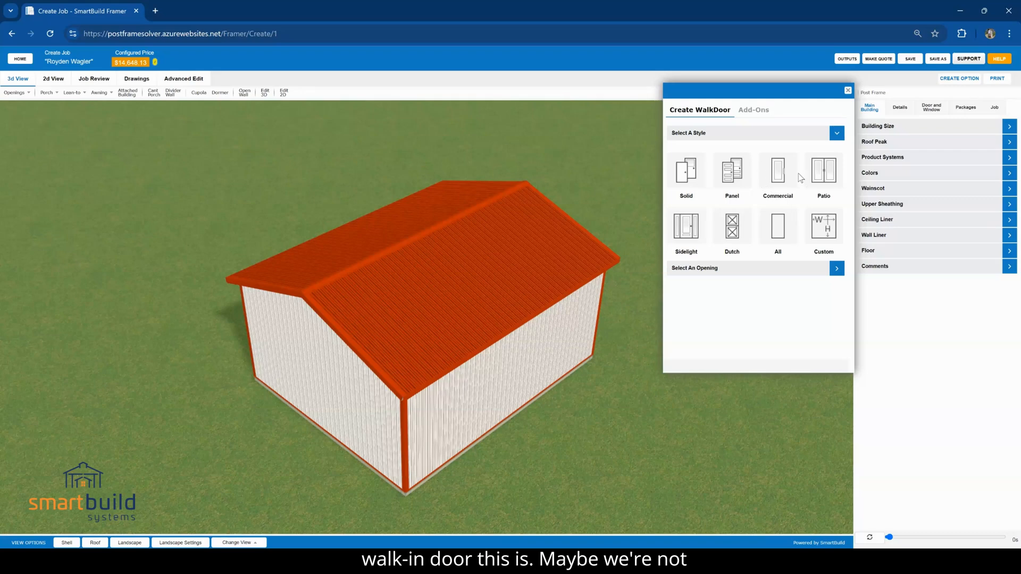
left_click(732, 172)
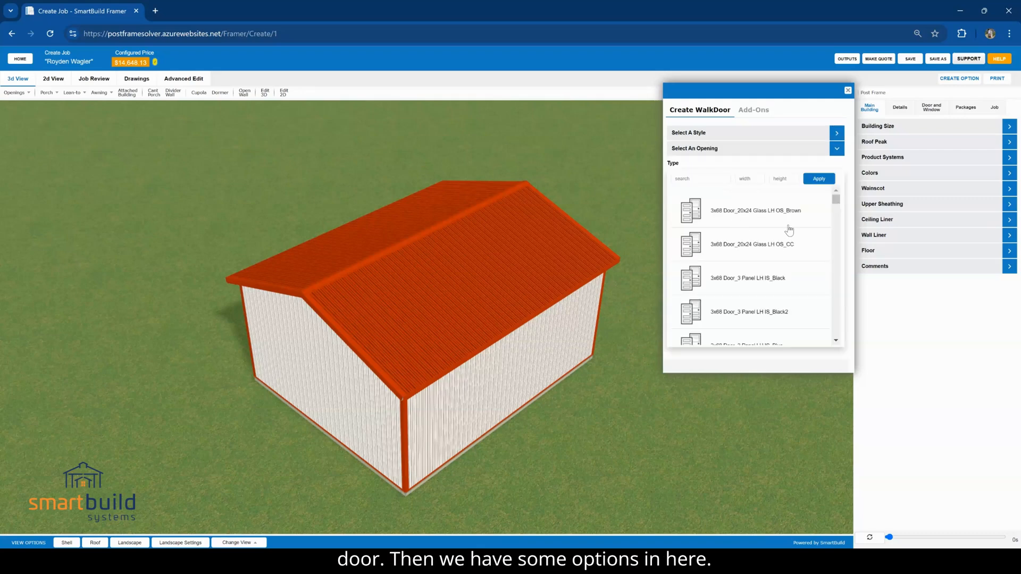
left_click_drag(837, 201, 837, 304)
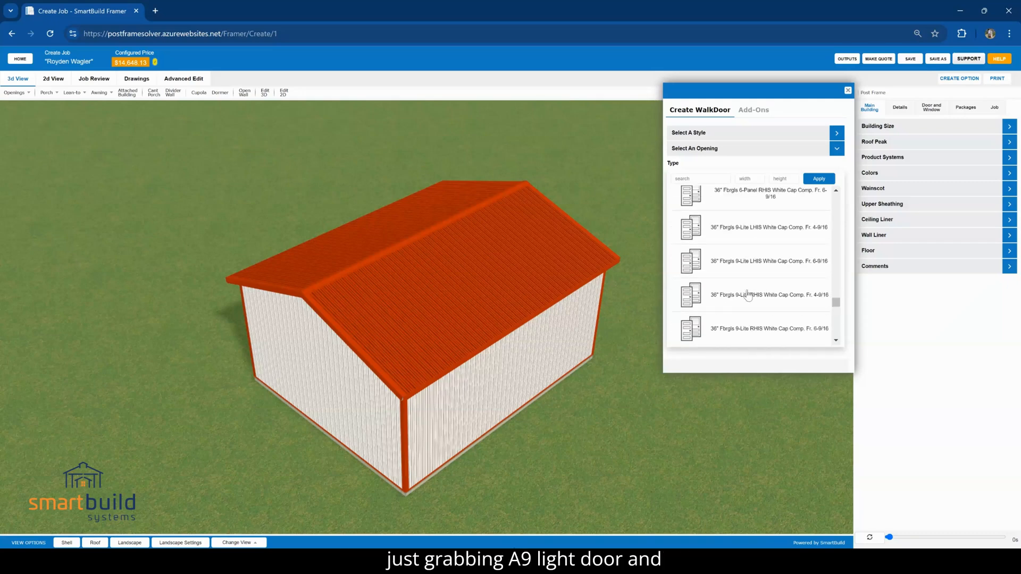
left_click_drag(593, 450, 575, 425)
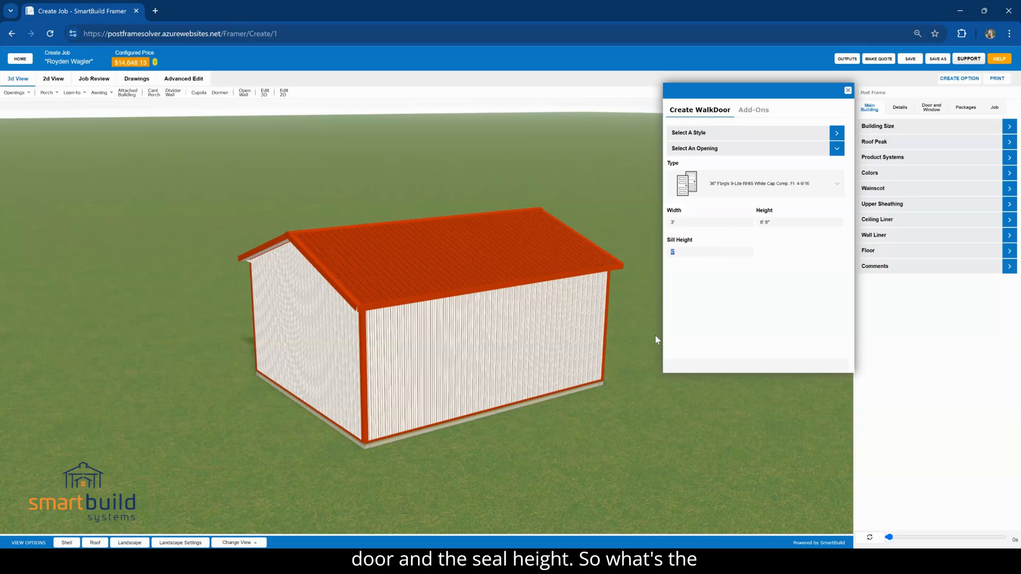
left_click(421, 401)
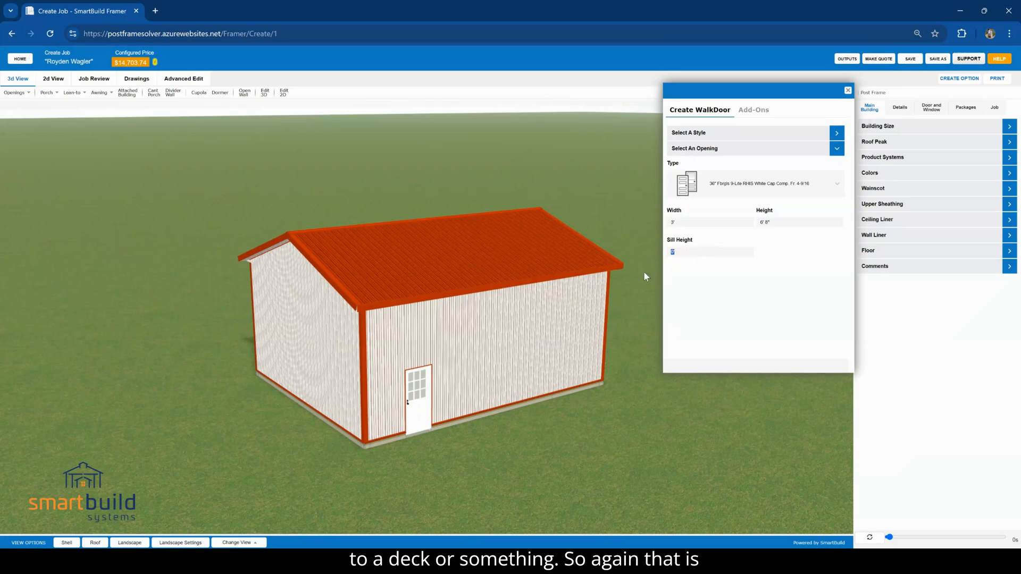
Select the 10x8 OHD-Carriage Style with windows overhead door, filtering the carriage panel openings by width 10 and height 8
left_click_drag(622, 437, 600, 431)
left_click(29, 93)
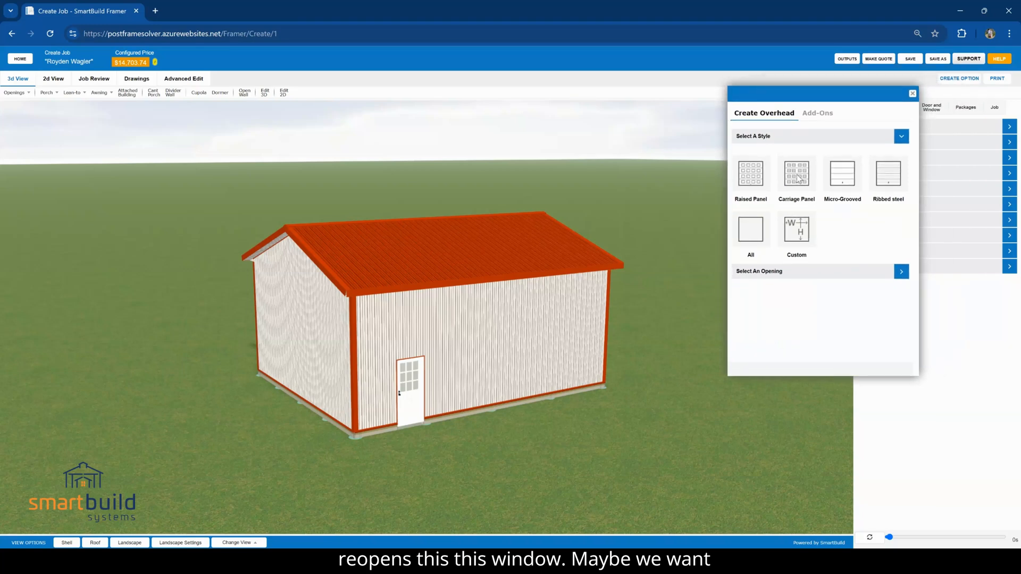
left_click(798, 179)
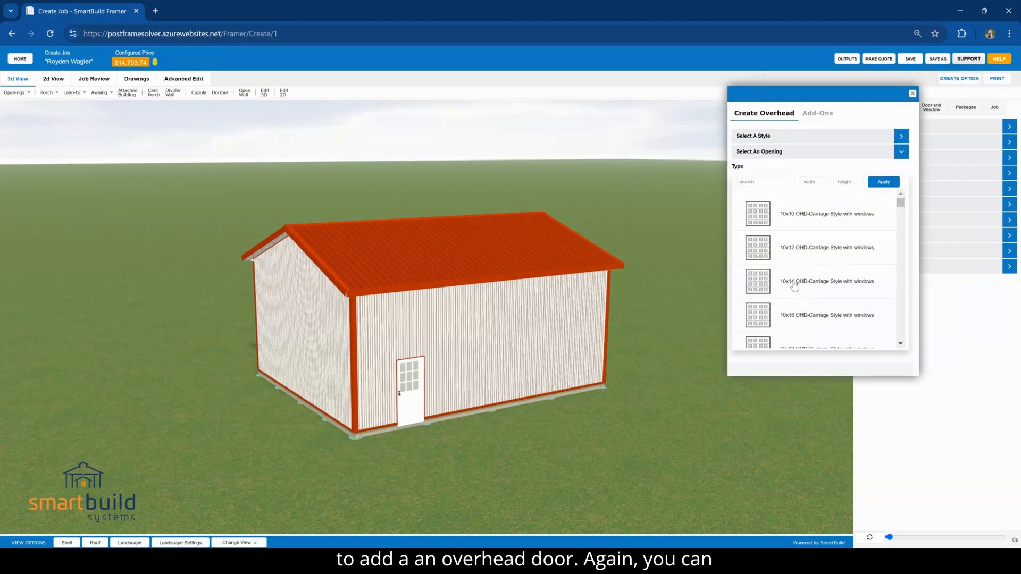
left_click(757, 182)
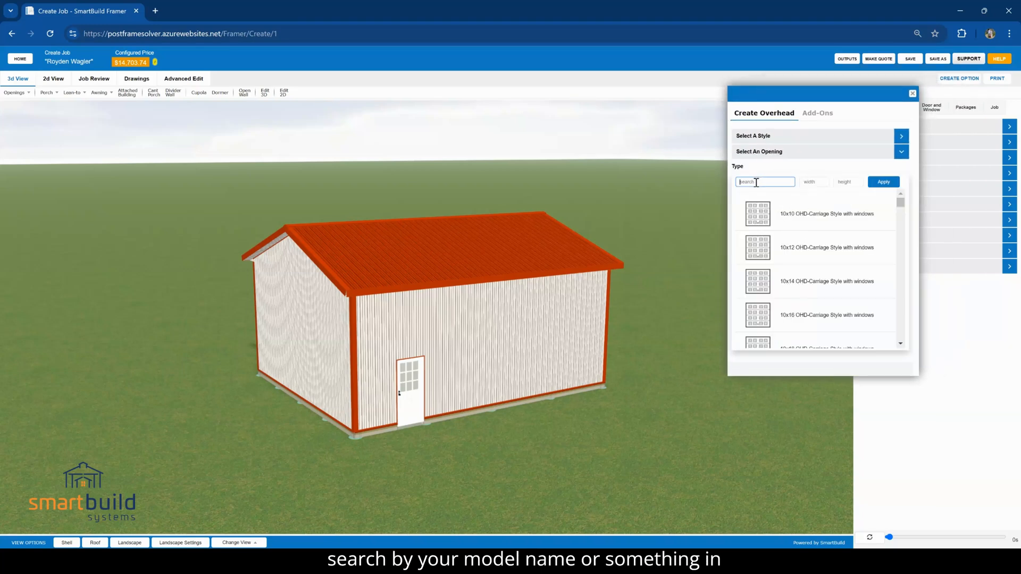
left_click(818, 182)
type("1")
left_click(842, 184)
type("8")
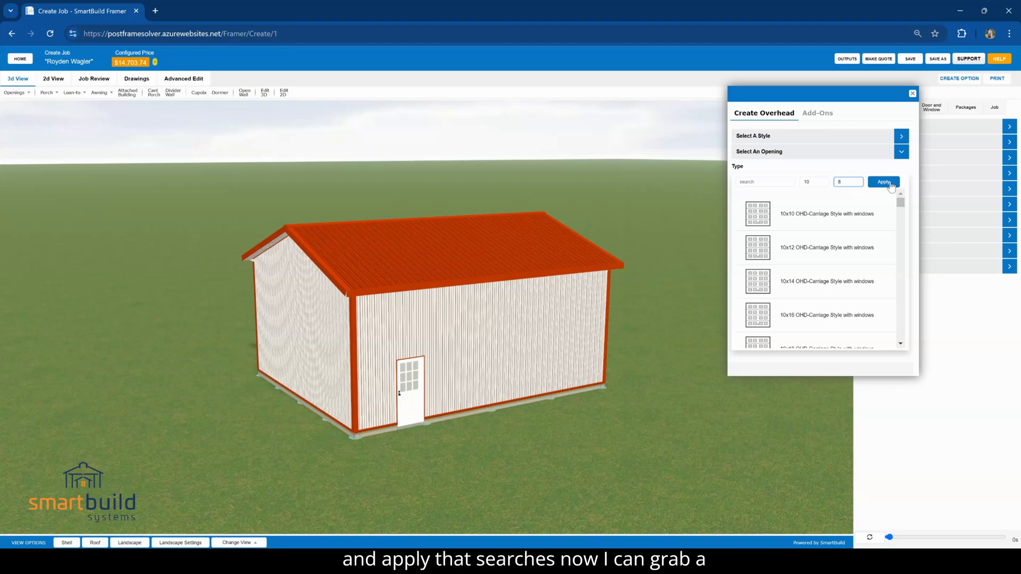
left_click(882, 183)
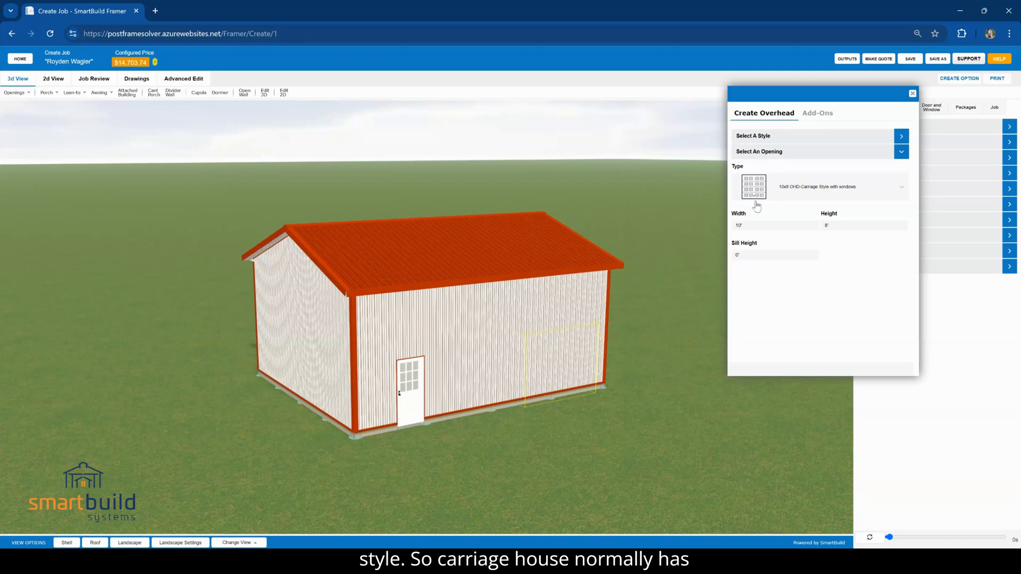
Place the 10x8 overhead door on the walk door's wall, toward the far end, and hide the shell to check the framing
left_click_drag(609, 359, 545, 360)
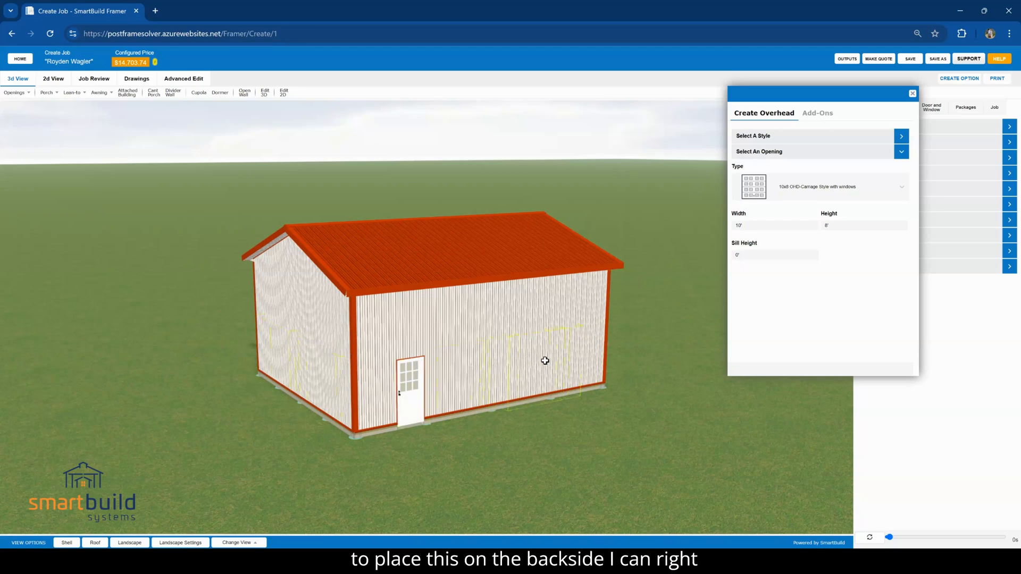
right_click_drag(544, 360, 499, 380)
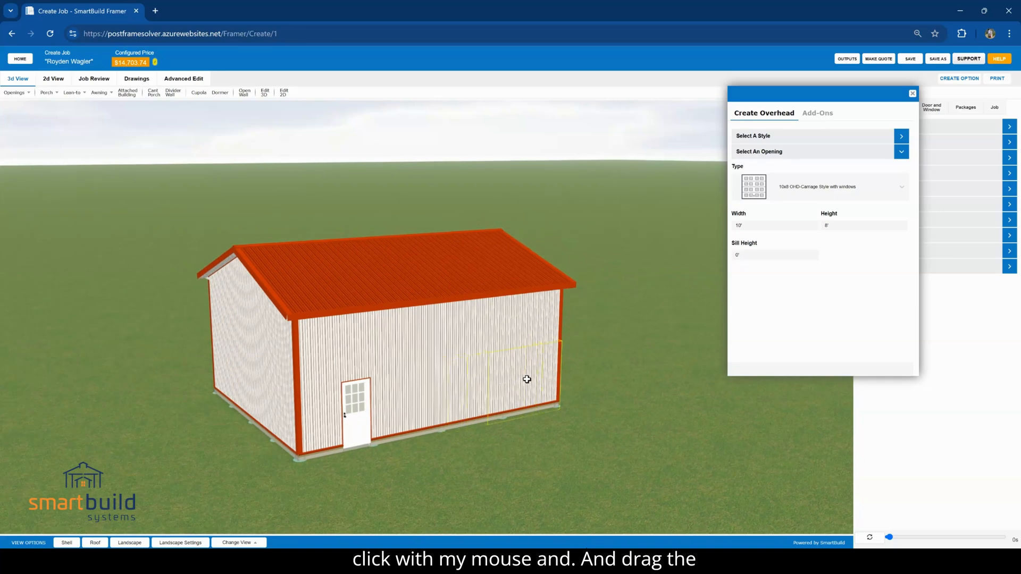
left_click_drag(592, 384, 357, 364)
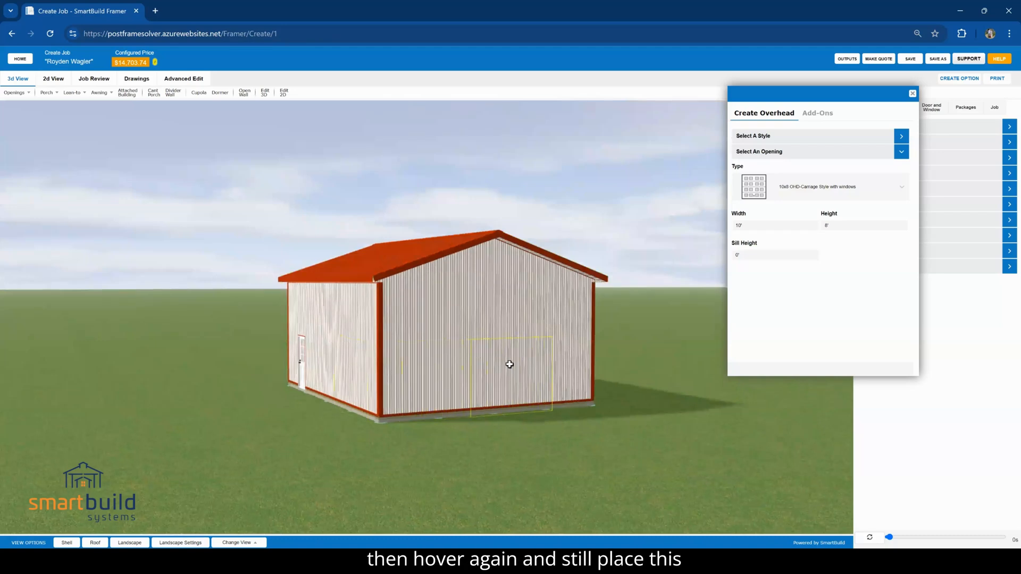
left_click(339, 373)
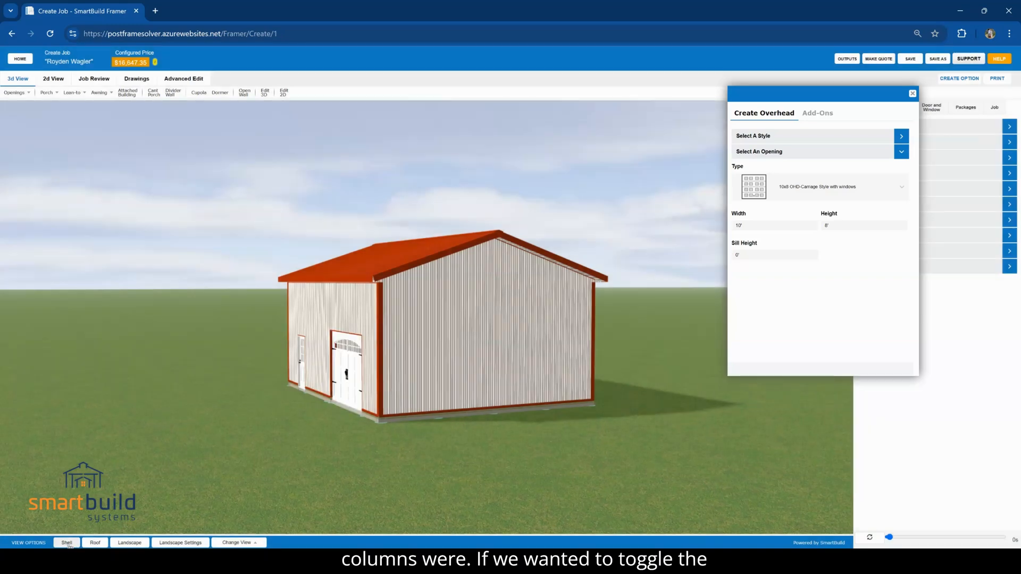
left_click(67, 543)
left_click_drag(223, 502, 447, 519)
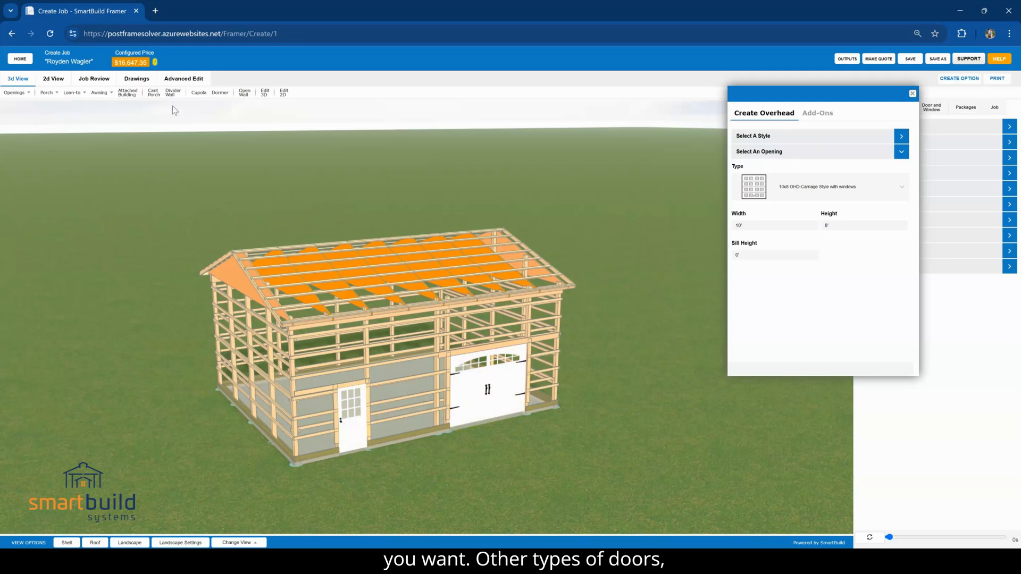
Add a standard custom sliding door, 10' wide, 8' high and sliding left, near the middle of the opposite long wall
left_click(15, 91)
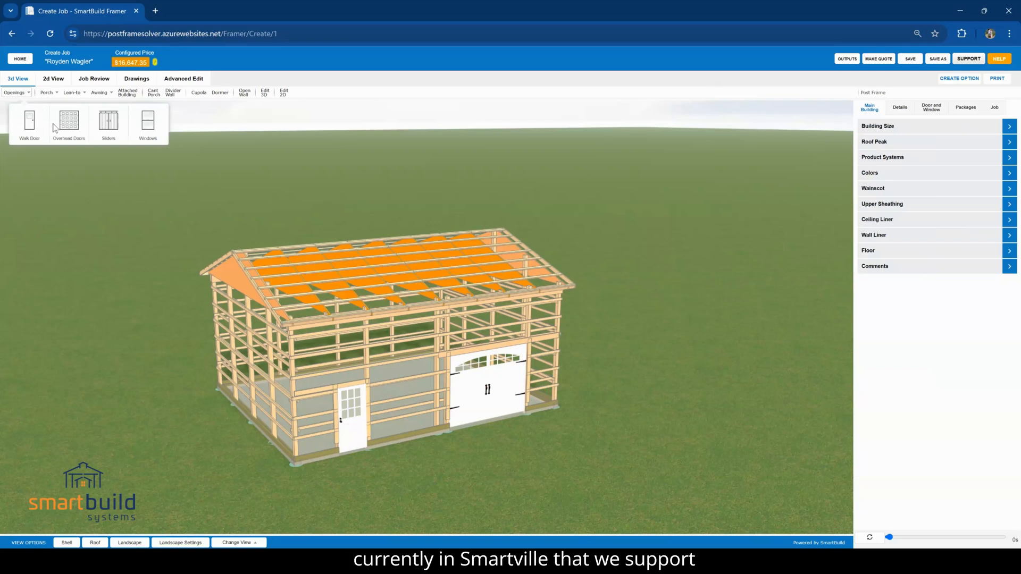
left_click(111, 126)
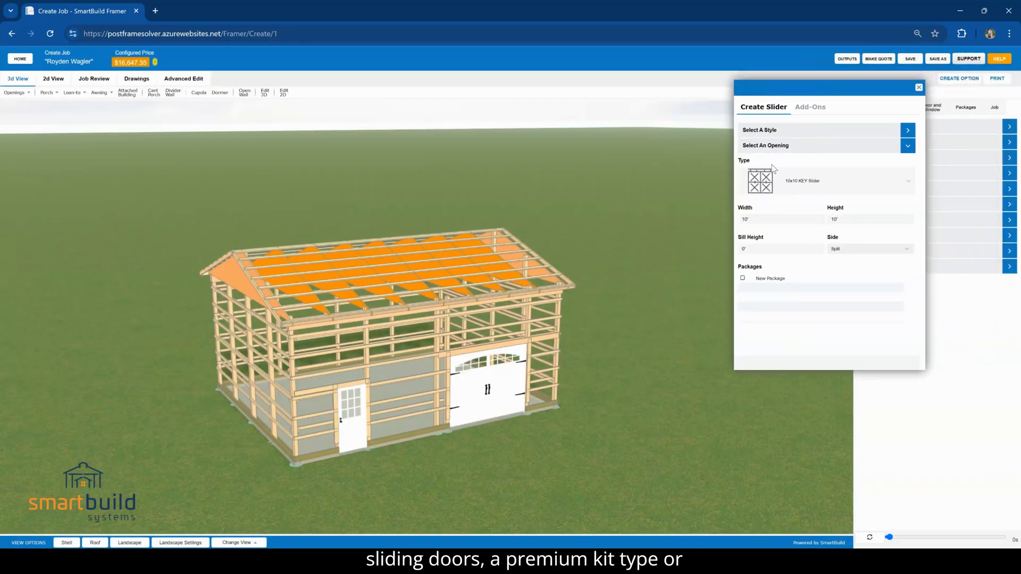
left_click(766, 130)
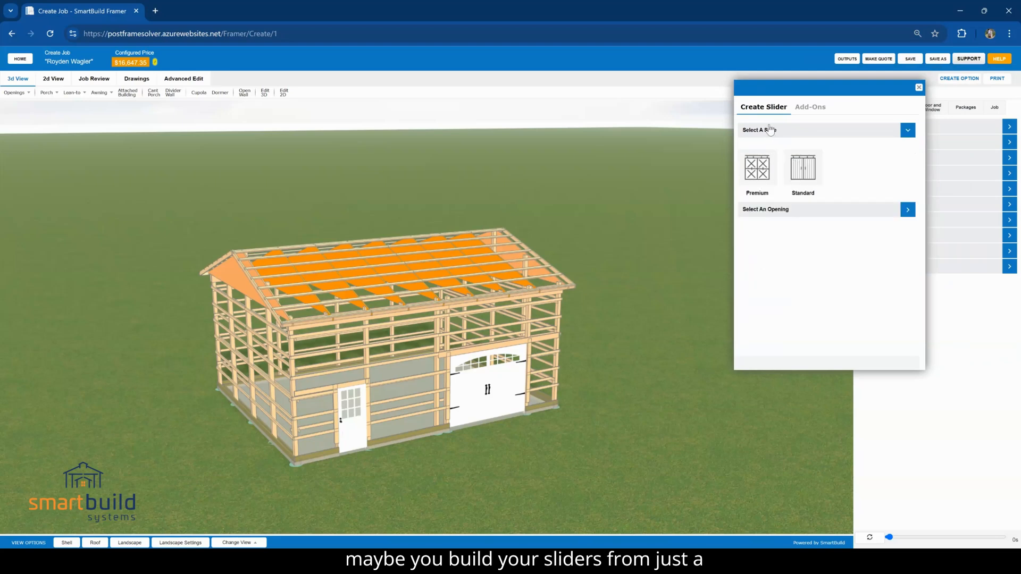
left_click(800, 174)
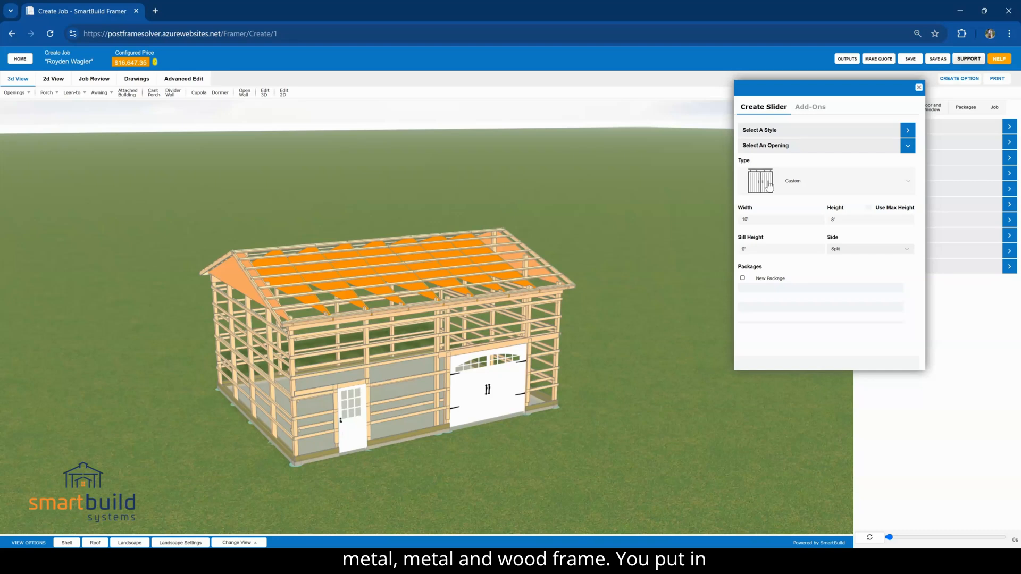
left_click(847, 255)
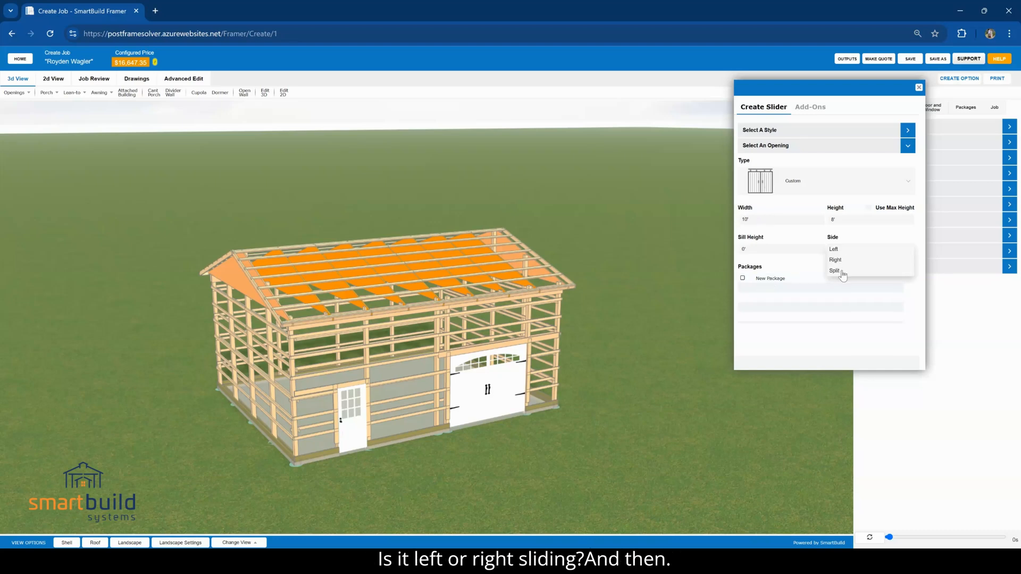
left_click(835, 250)
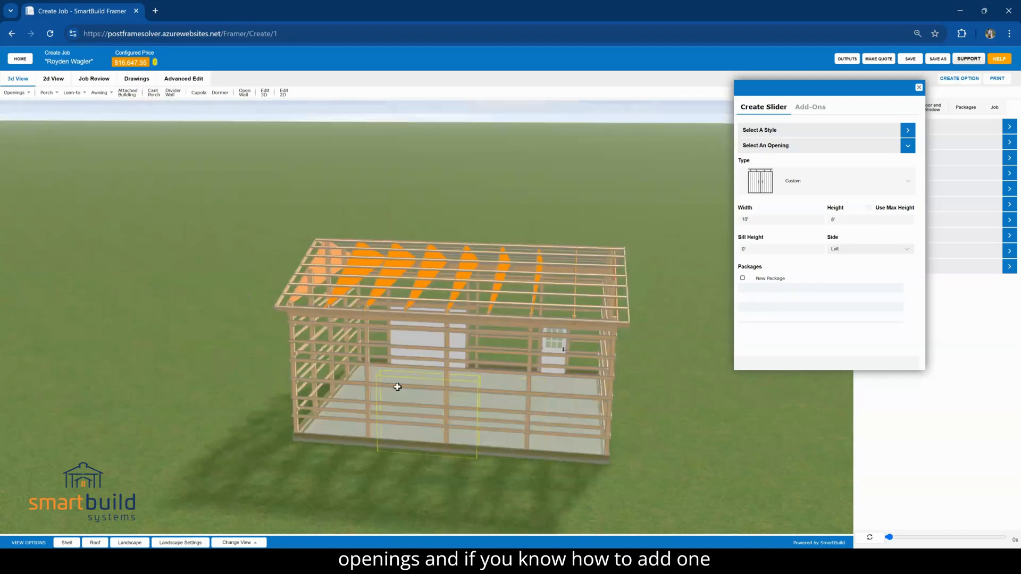
left_click(449, 399)
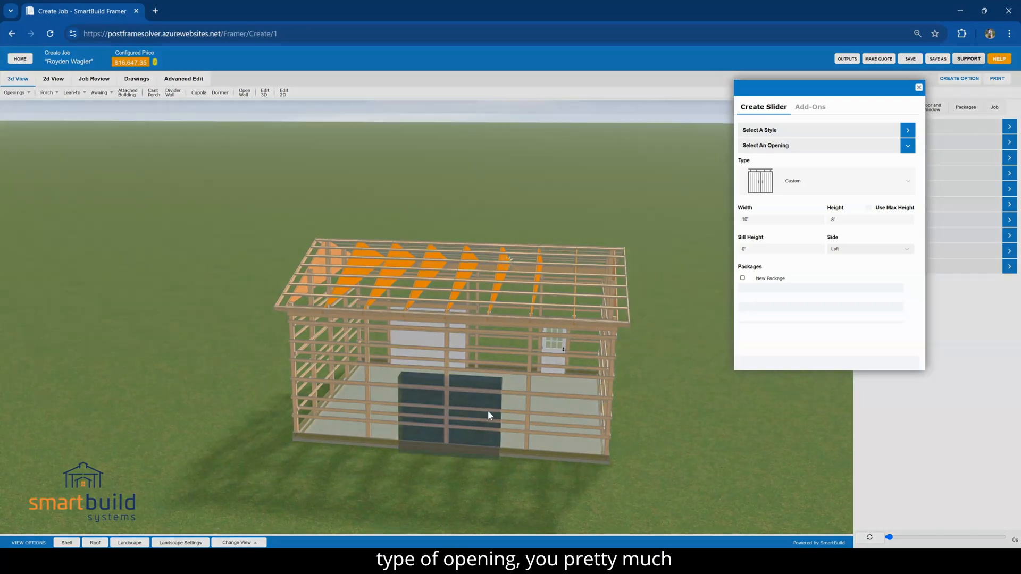
left_click(919, 87)
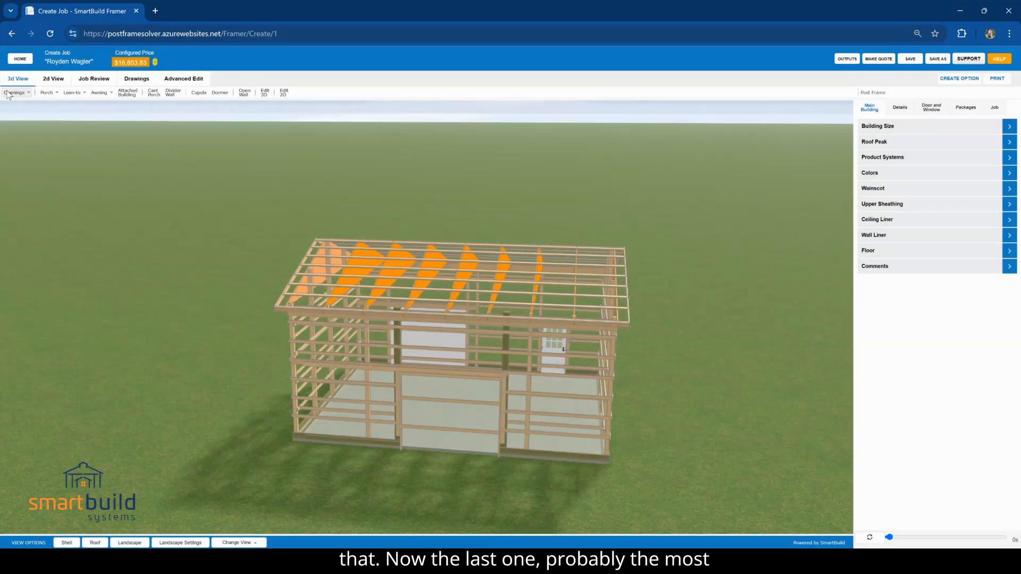
Add a double hung 3'w x 4'h KEY Window near the middle of the gable wall closest to the walk door
left_click(11, 94)
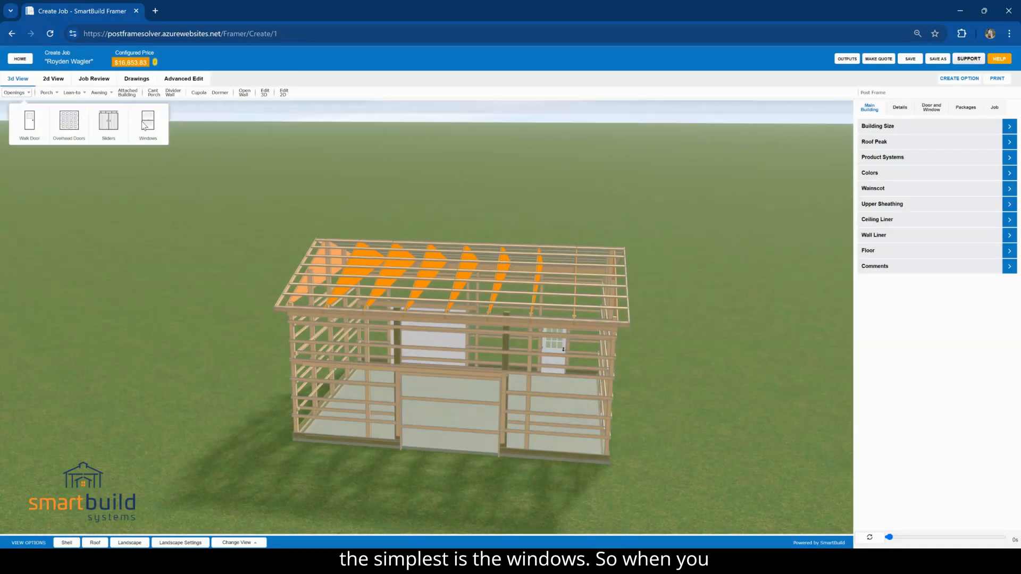
left_click(147, 123)
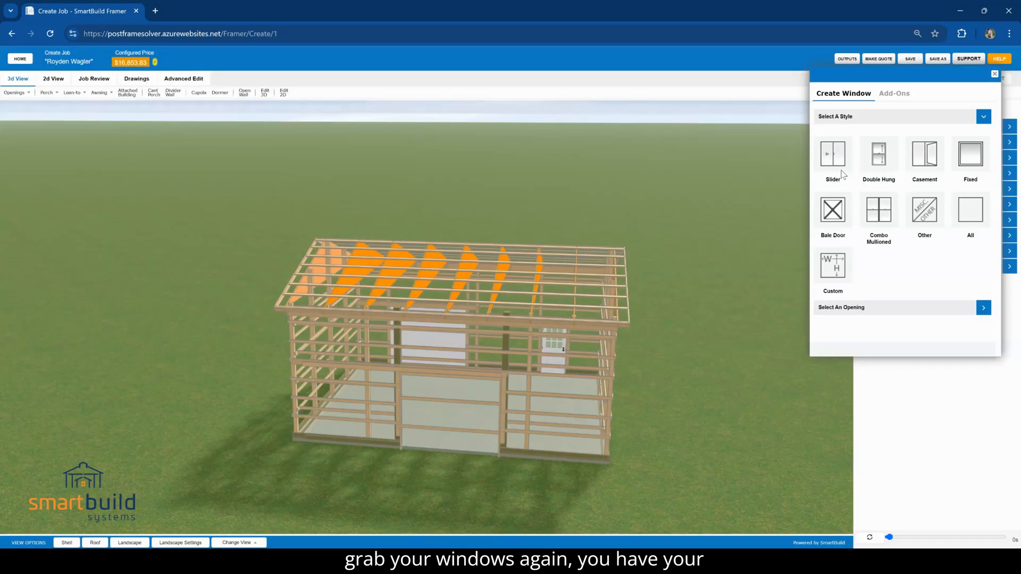
left_click(881, 160)
scroll(868, 288, "down", 3)
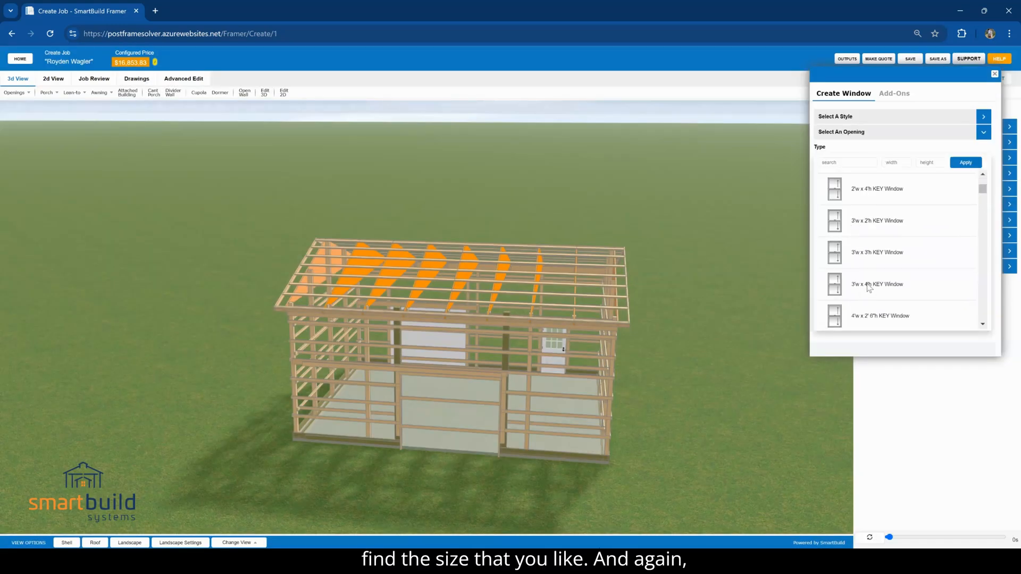
left_click(867, 285)
left_click_drag(785, 405, 544, 399)
left_click(366, 379)
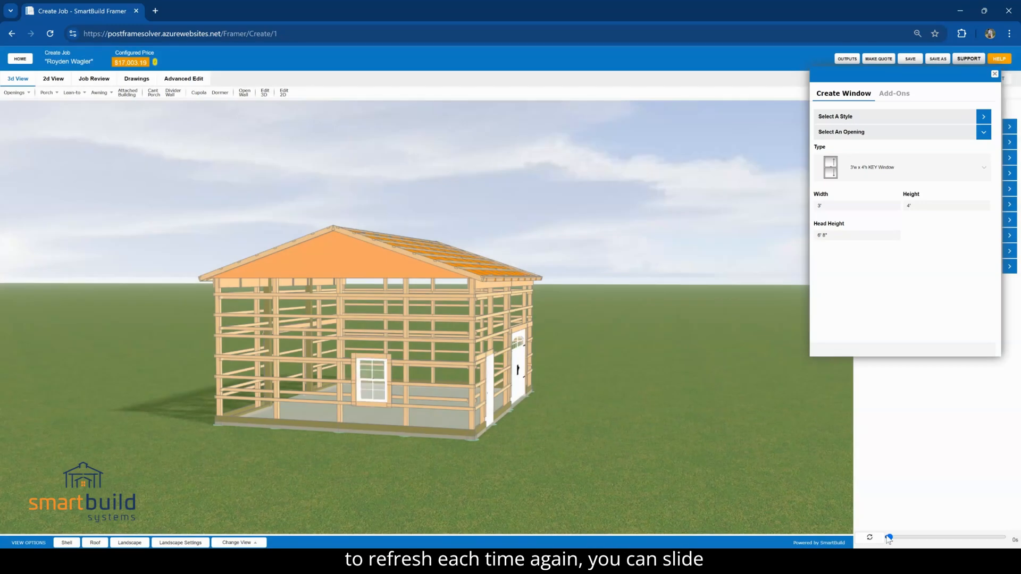
Set the automatic refresh delay to 60 seconds, finish adding windows, and show the building's shell again
left_click_drag(888, 538, 998, 537)
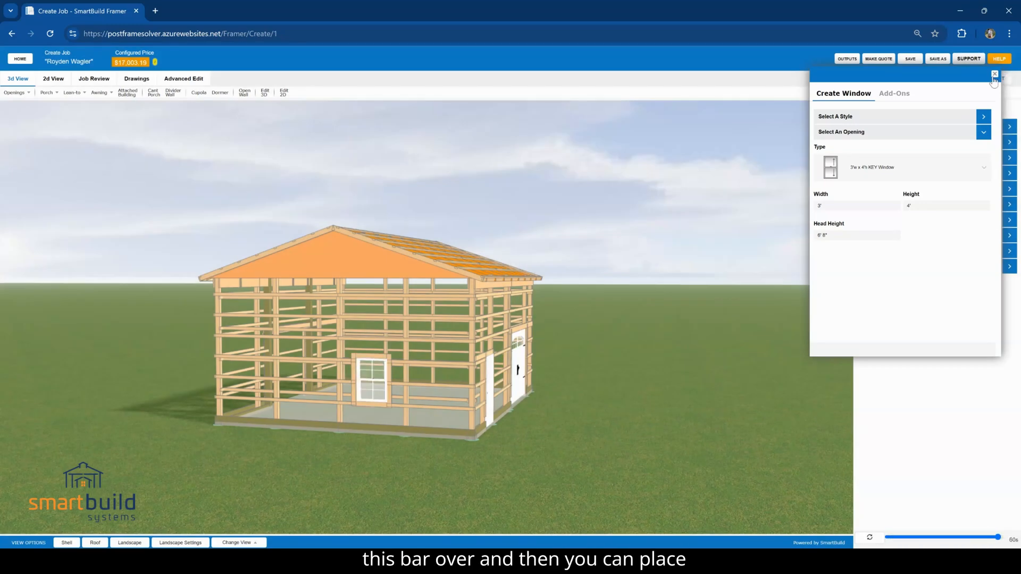
left_click_drag(674, 272, 592, 287)
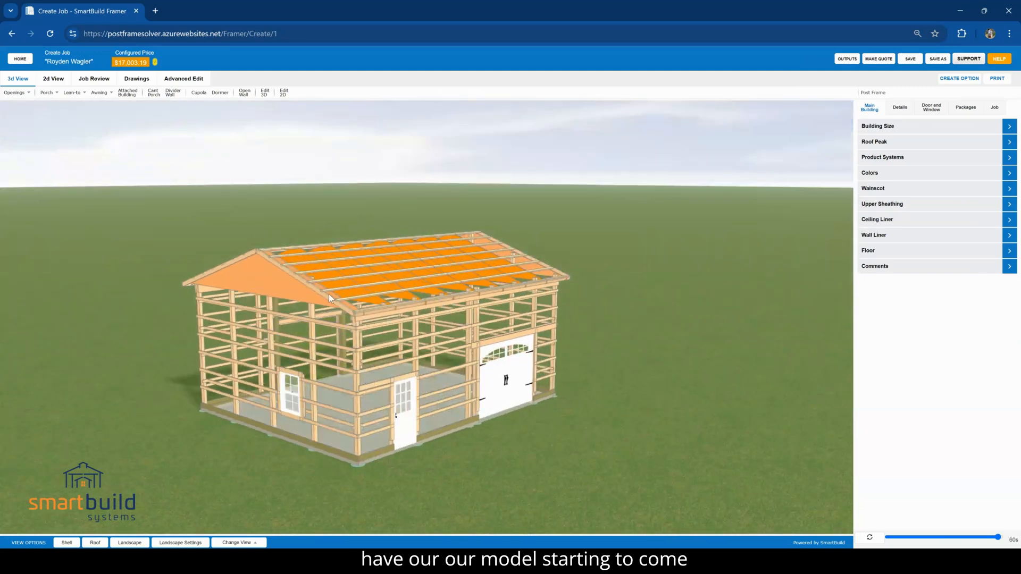
left_click(67, 543)
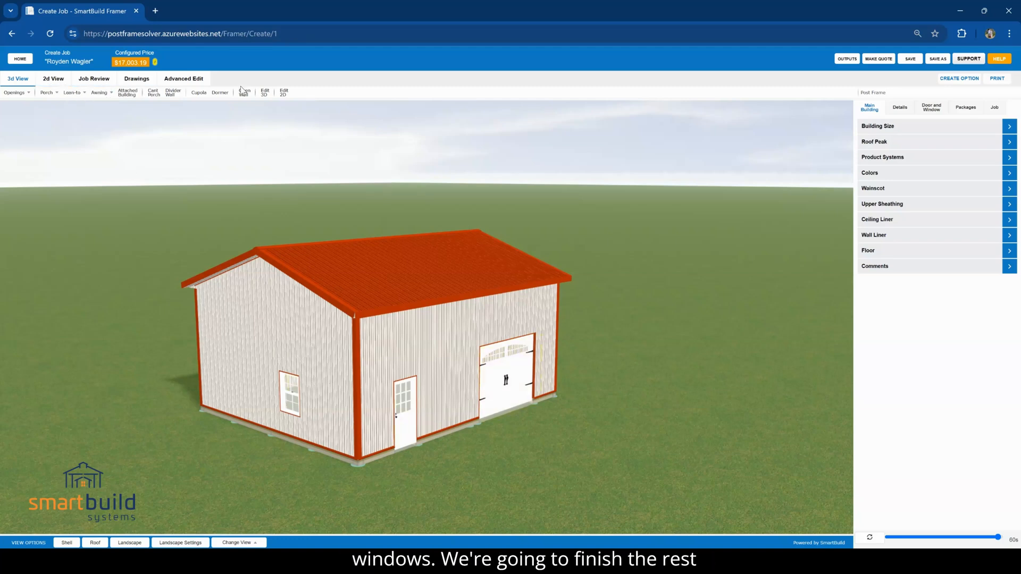
Start a custom porch with a start of 0', a length of 12' and a width of 8'
left_click(49, 94)
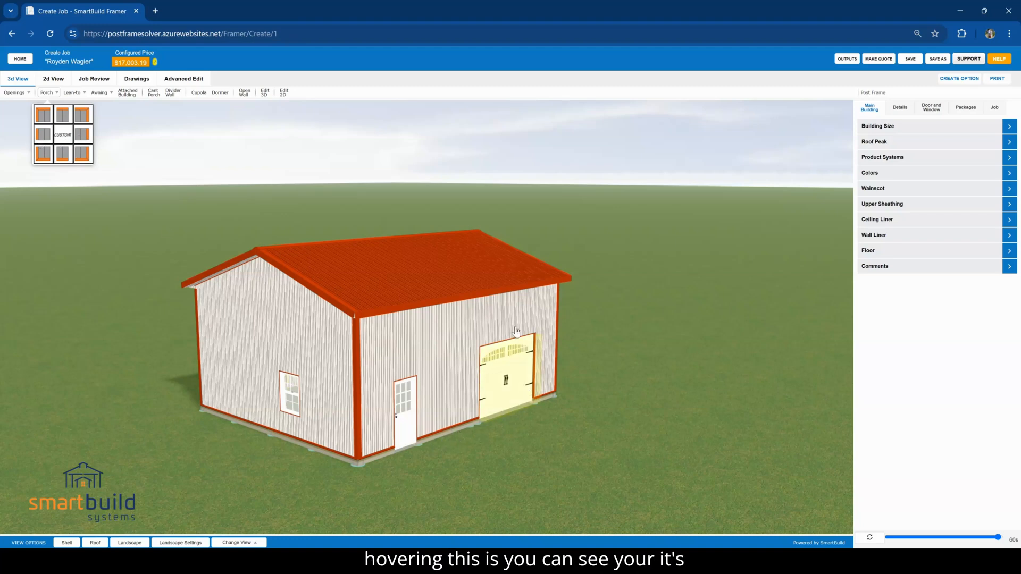
left_click(76, 138)
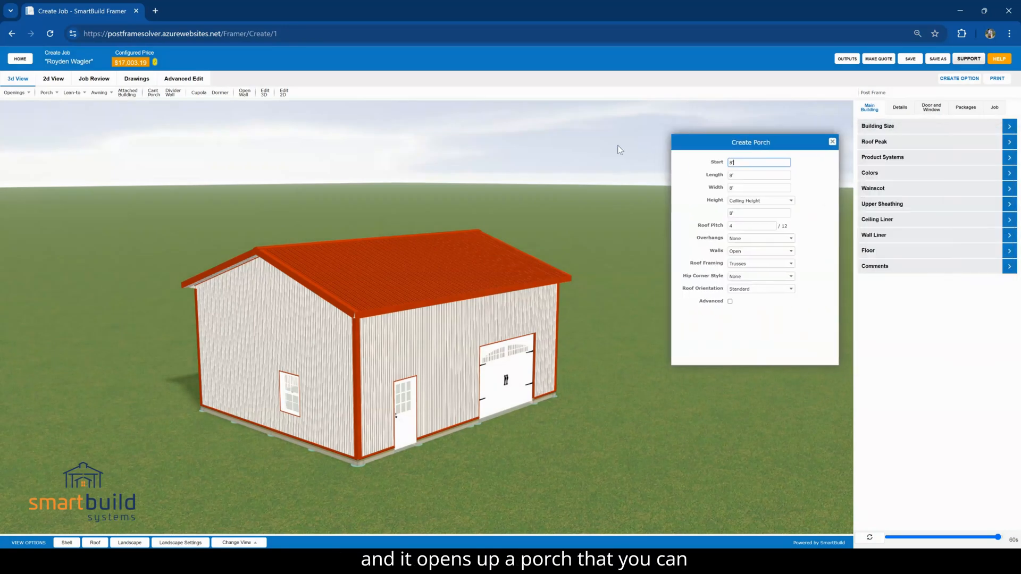
double_click(727, 163)
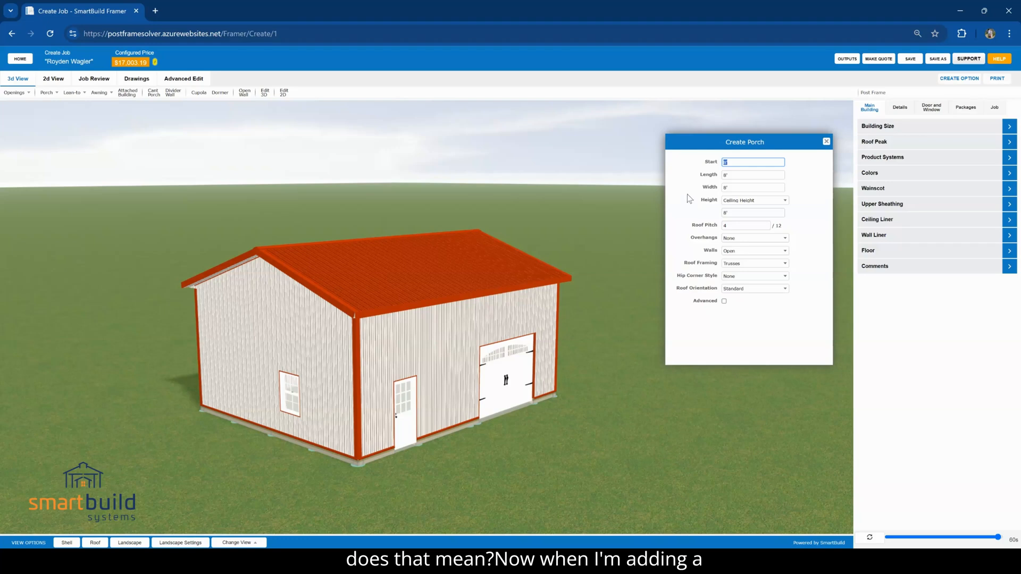
left_click(686, 215)
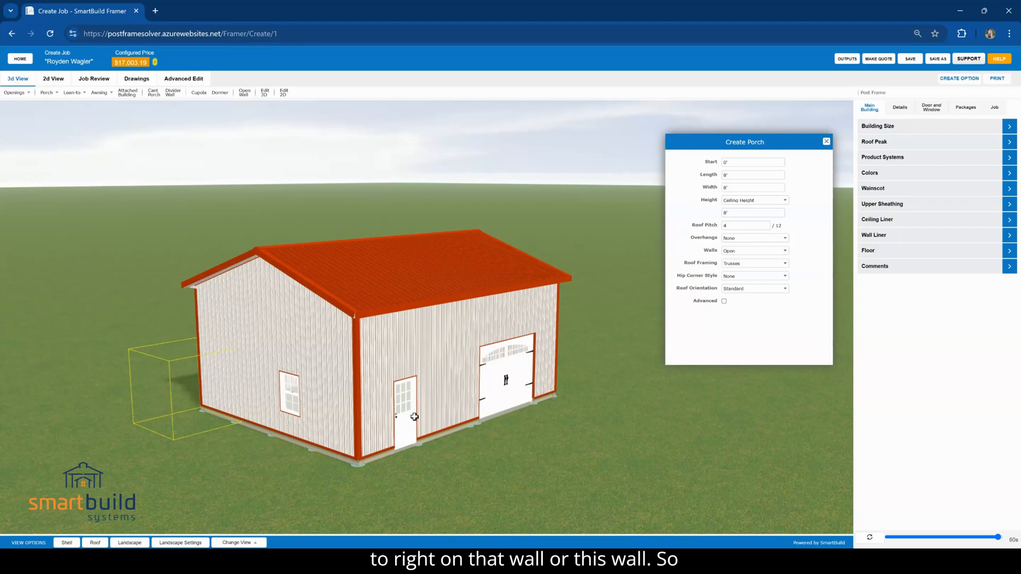
left_click(733, 176)
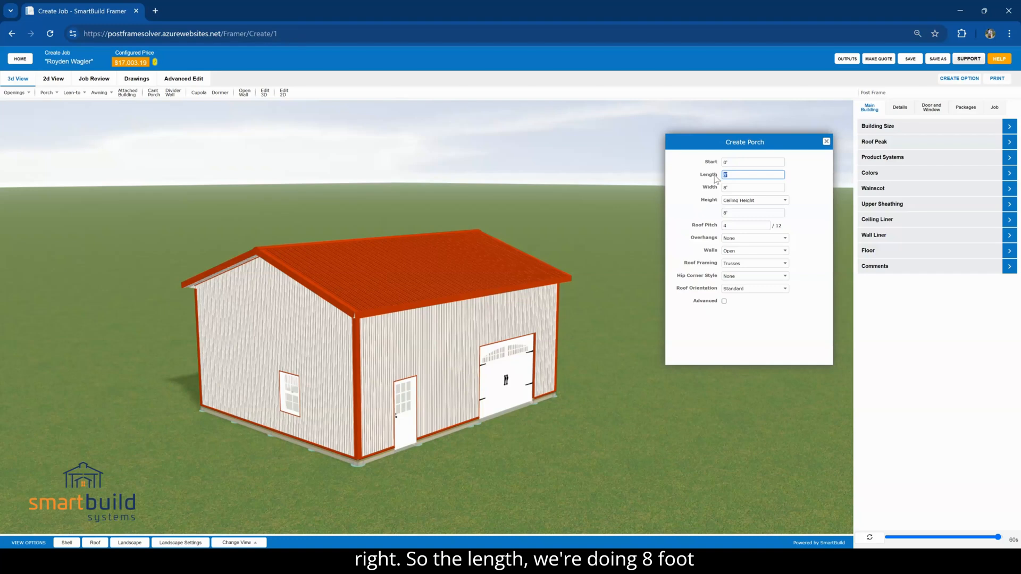
left_click(712, 191)
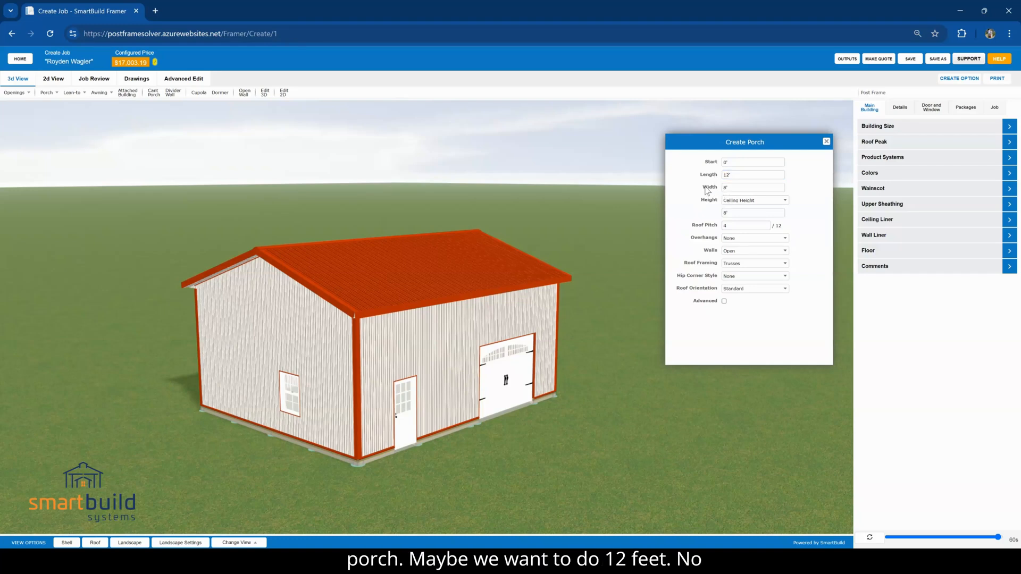
left_click(729, 191)
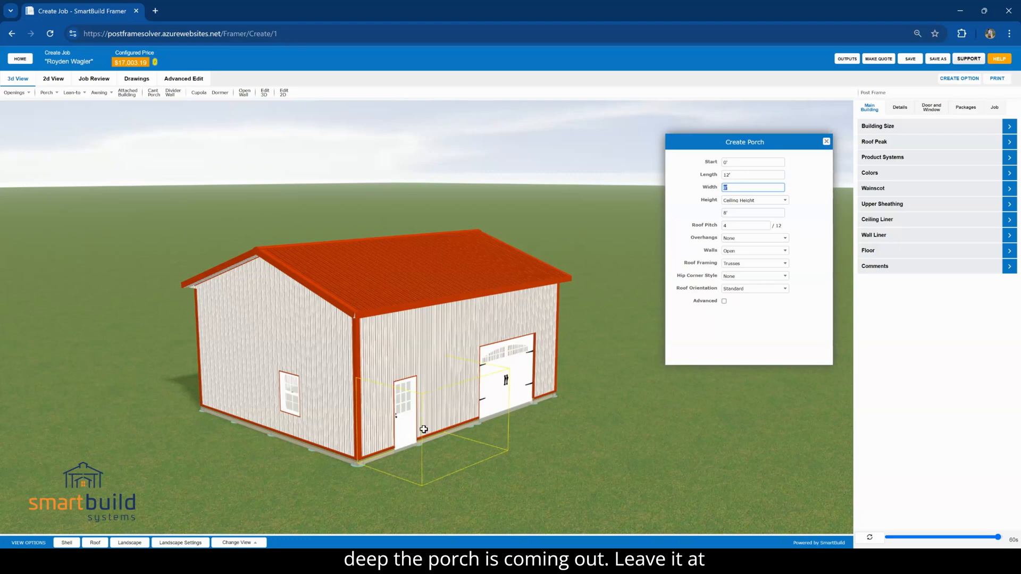
Set the porch height to Offset Down with an offset of 2'
left_click(736, 202)
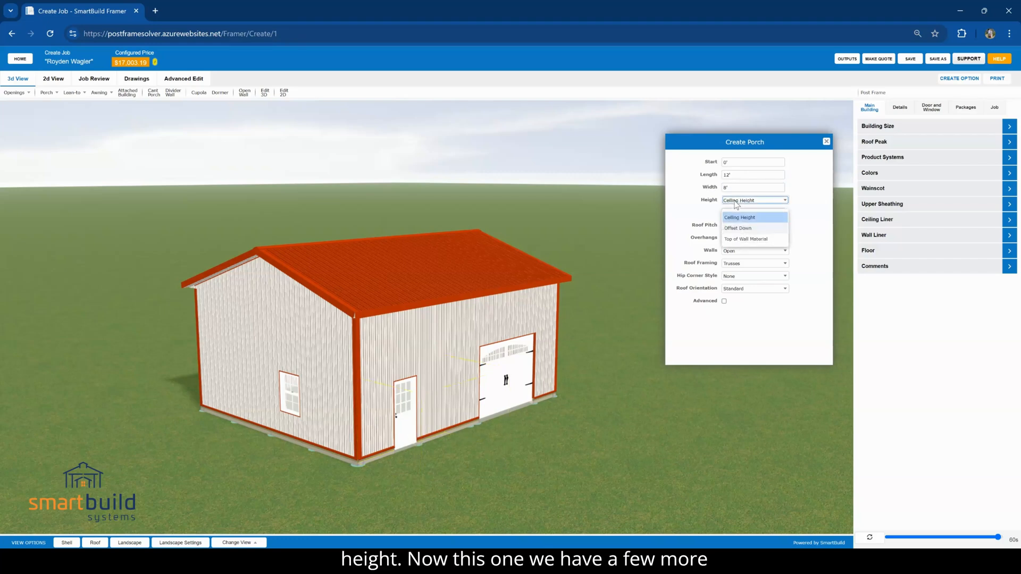
left_click(712, 211)
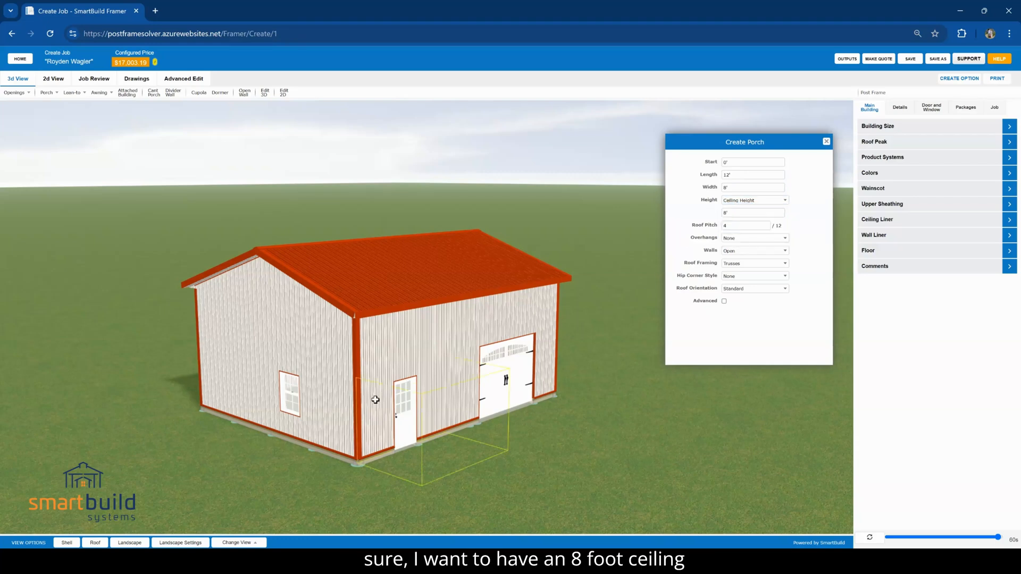
left_click(761, 206)
left_click(754, 229)
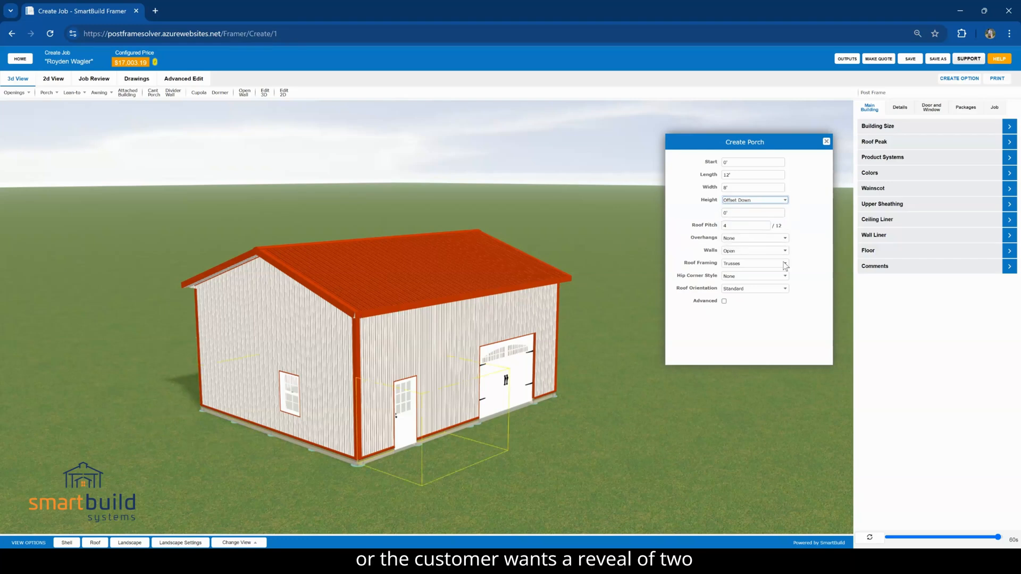
left_click(742, 213)
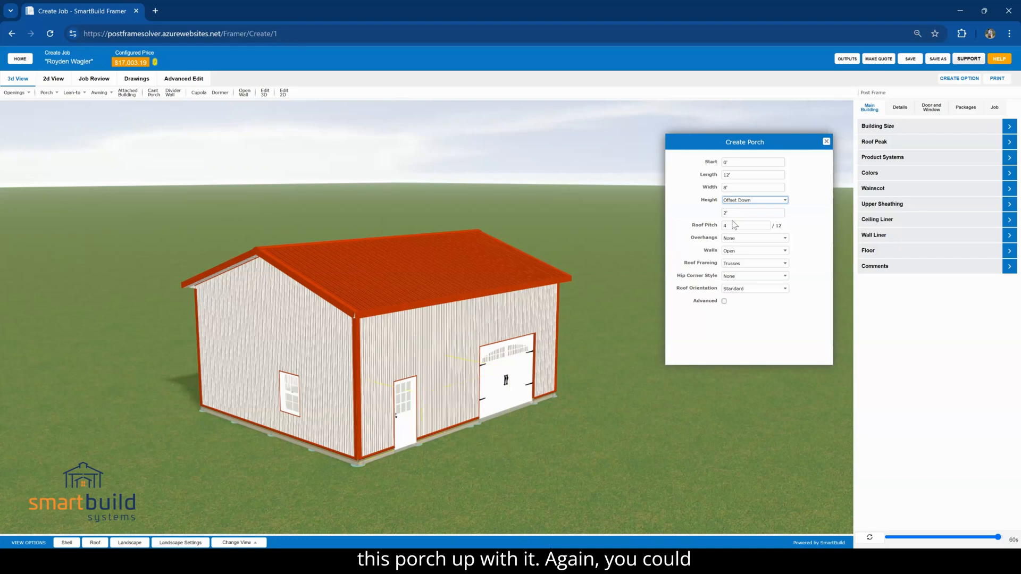
Set the porch's roof pitch to 2/12 and its overhang to 1'
double_click(729, 227)
type("2")
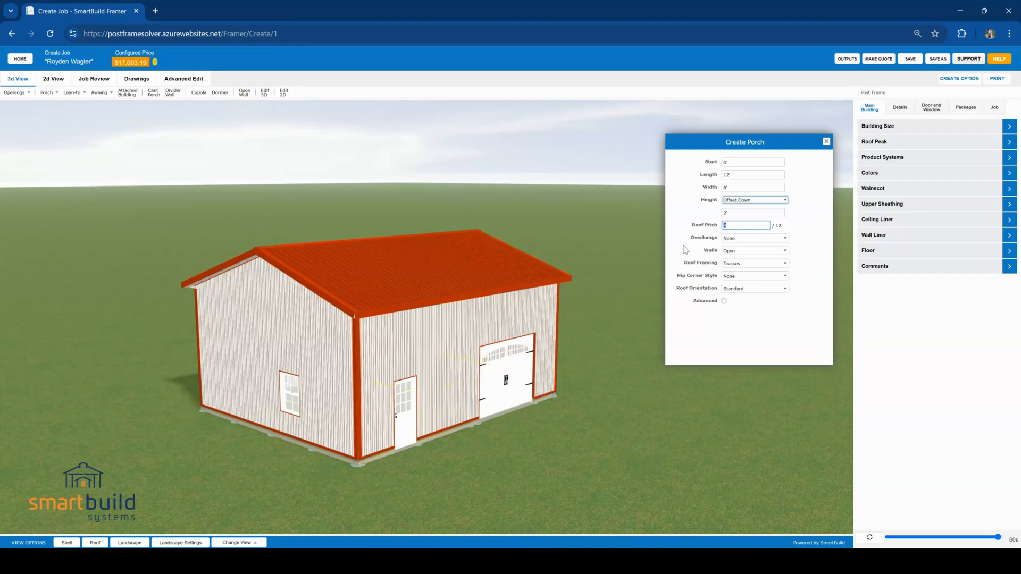
left_click(740, 238)
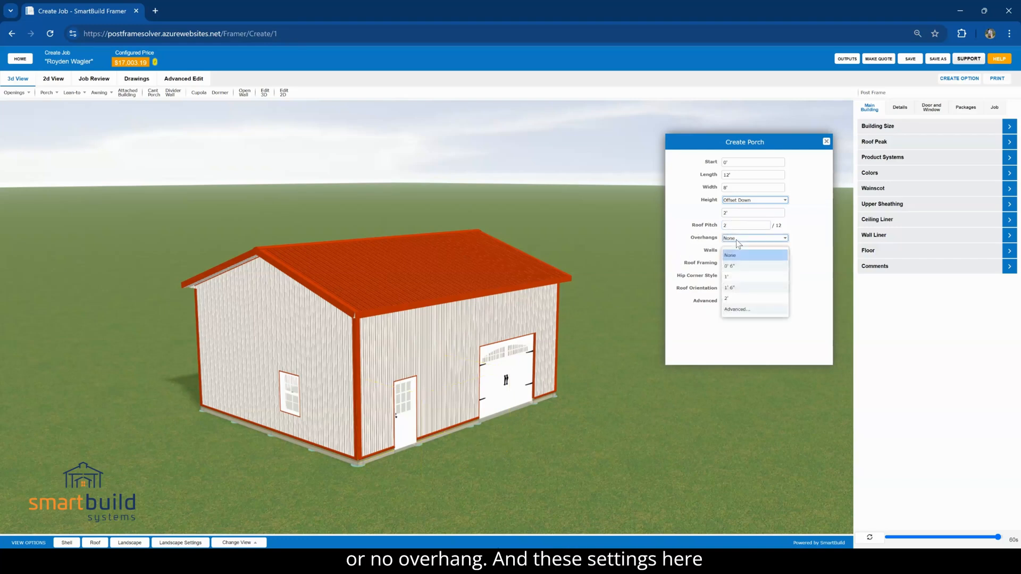
left_click(734, 253)
key("Down")
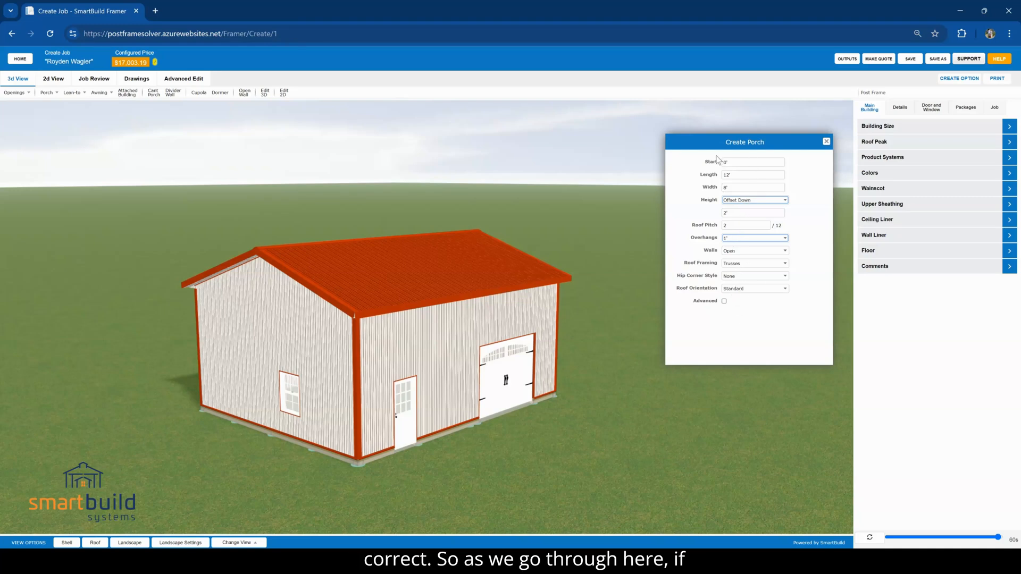
Turn on the porch's advanced settings and review the roof framing choices and the remaining options down to Cut Wall Sheathing
left_click(724, 302)
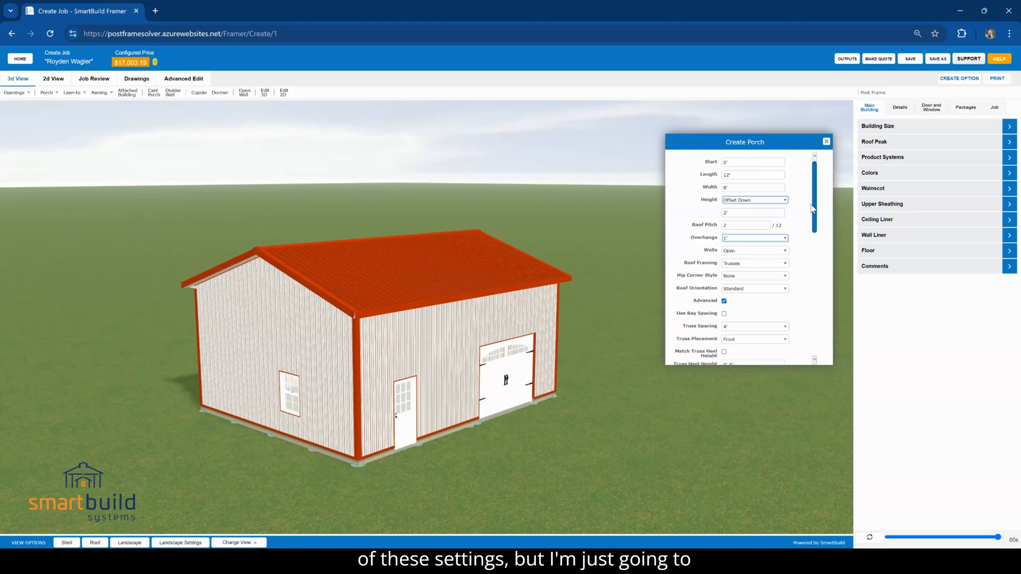
scroll(795, 206, "down", 3)
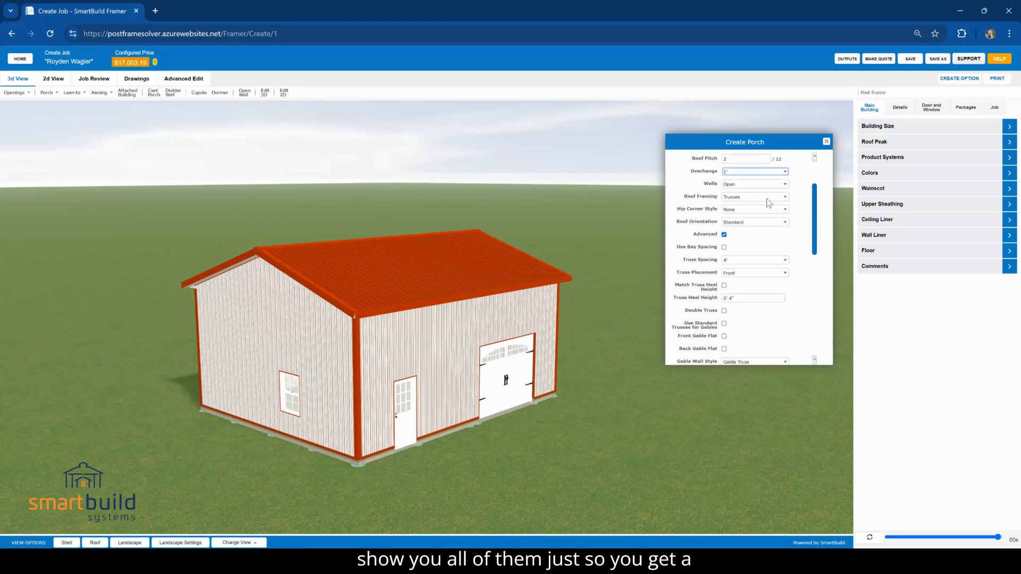
left_click(733, 198)
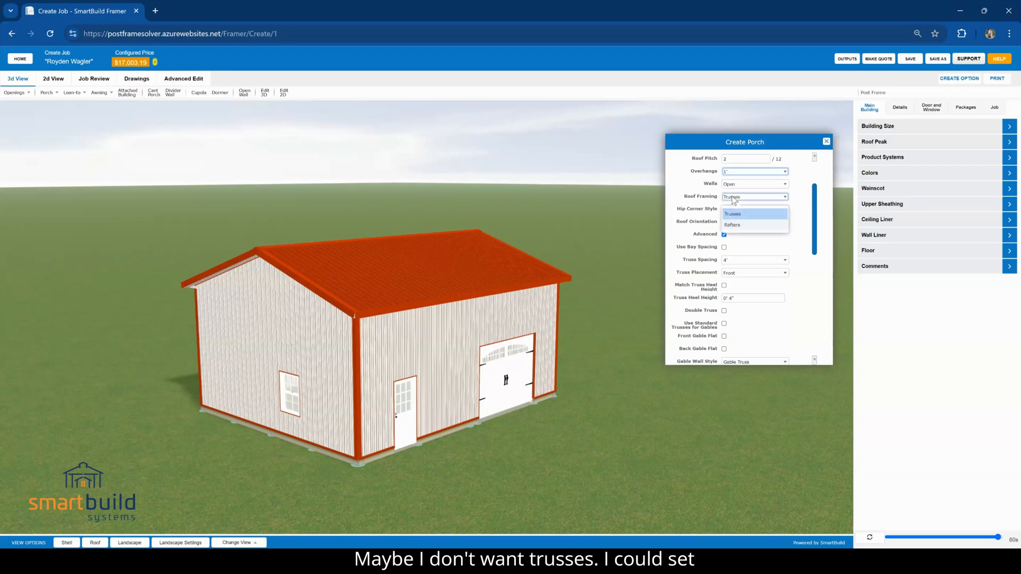
left_click(706, 221)
scroll(815, 208, "down", 2)
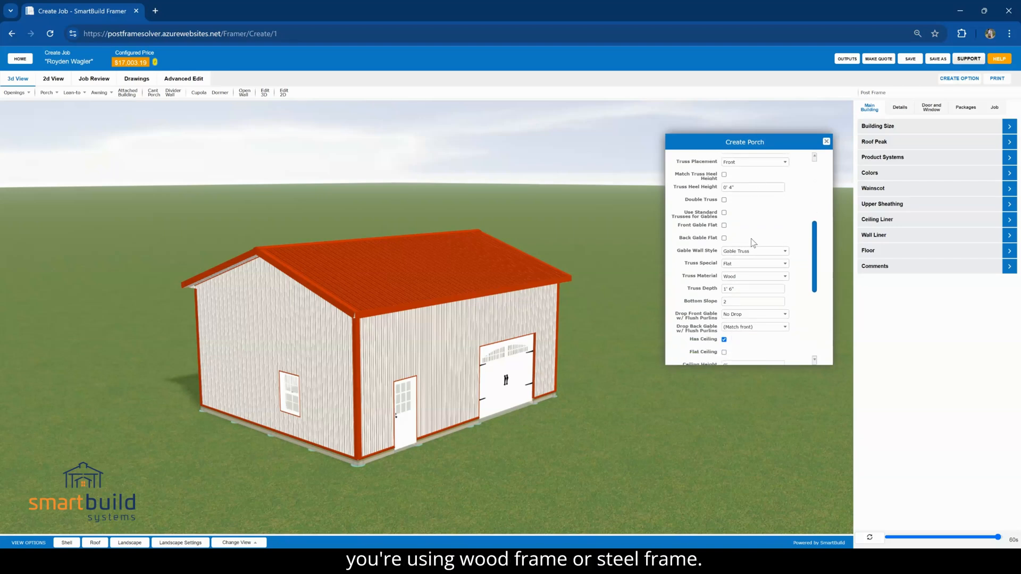
left_click_drag(818, 253, 818, 315)
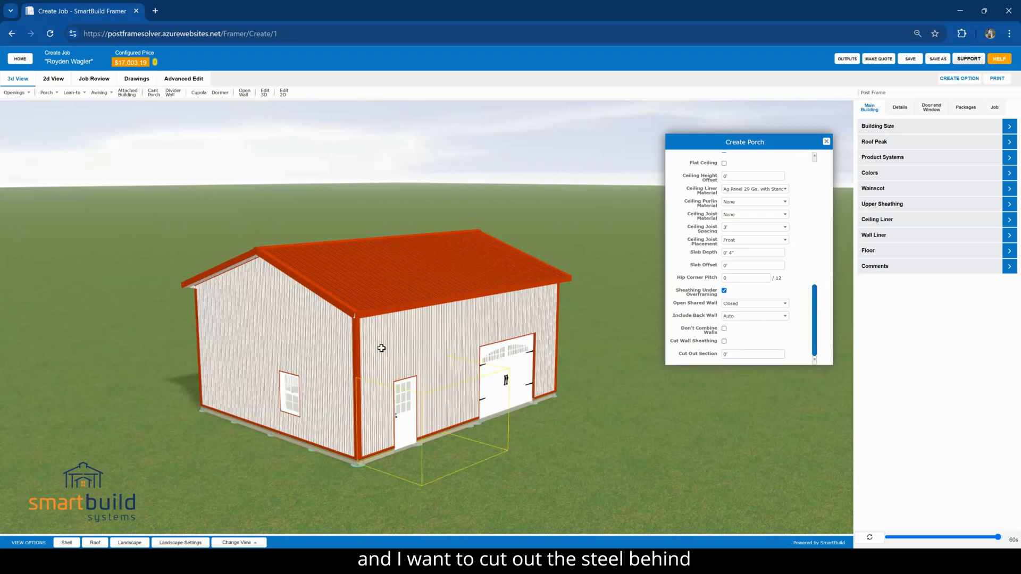
Enable Cut Wall Sheathing with a 2' cut out section and place the porch on the walk door's wall
left_click(724, 341)
double_click(733, 354)
type("2")
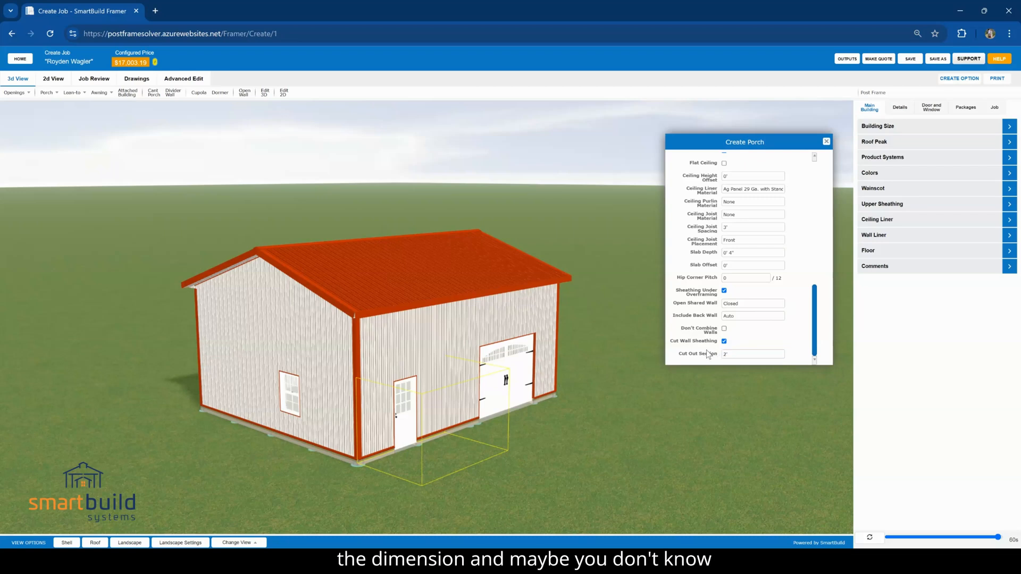
left_click(409, 367)
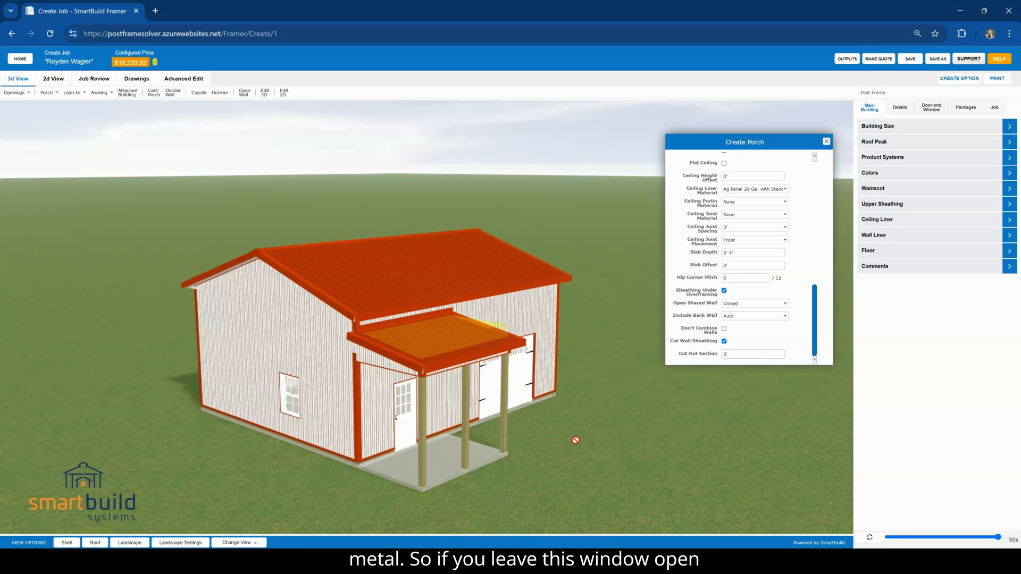
left_click_drag(592, 436, 655, 403)
Place a second porch with a start of 14' on the gable wall with the window, and finish adding porches
left_click_drag(722, 140, 710, 184)
scroll(704, 322, "up", 7)
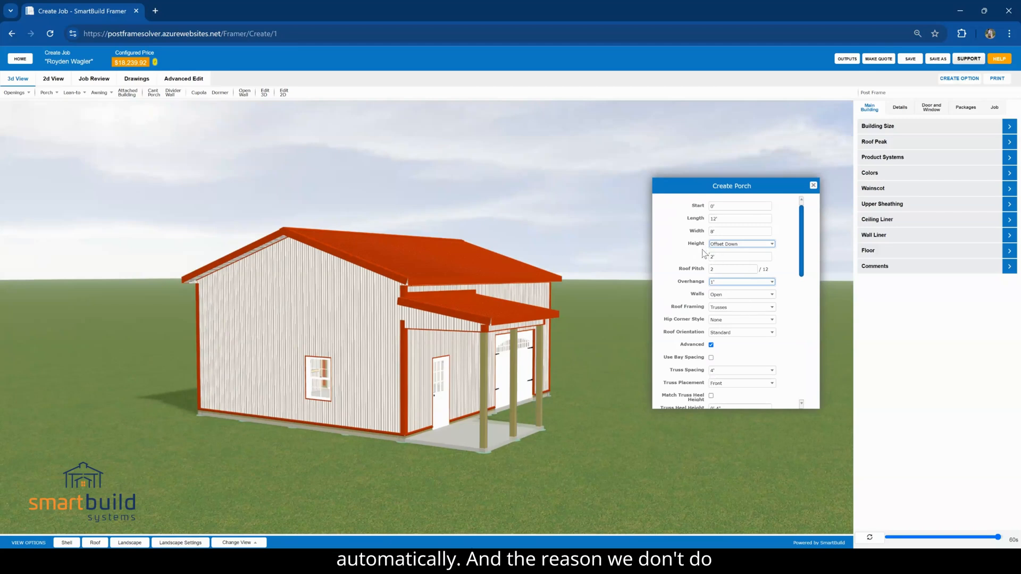
left_click(717, 207)
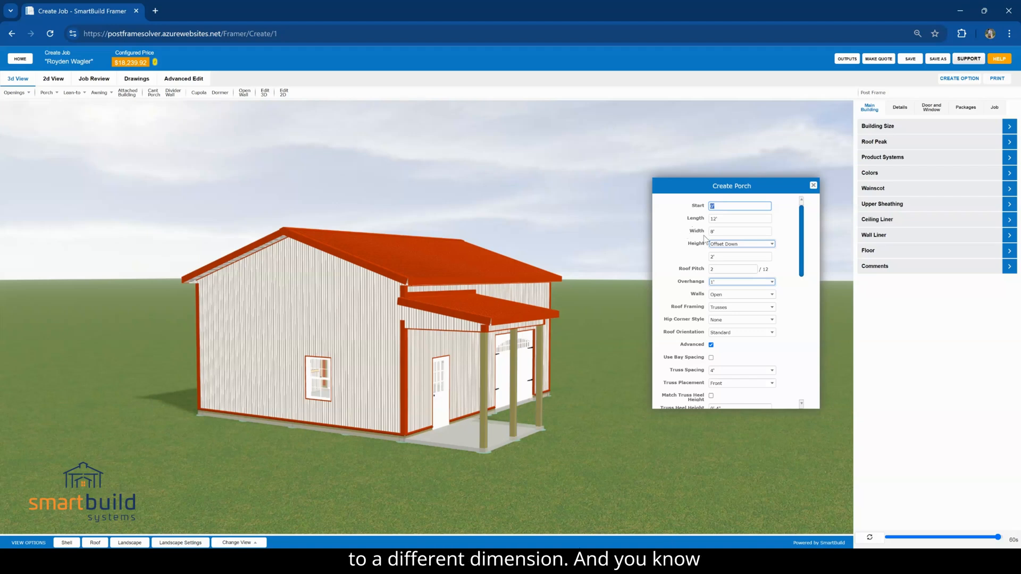
left_click(880, 127)
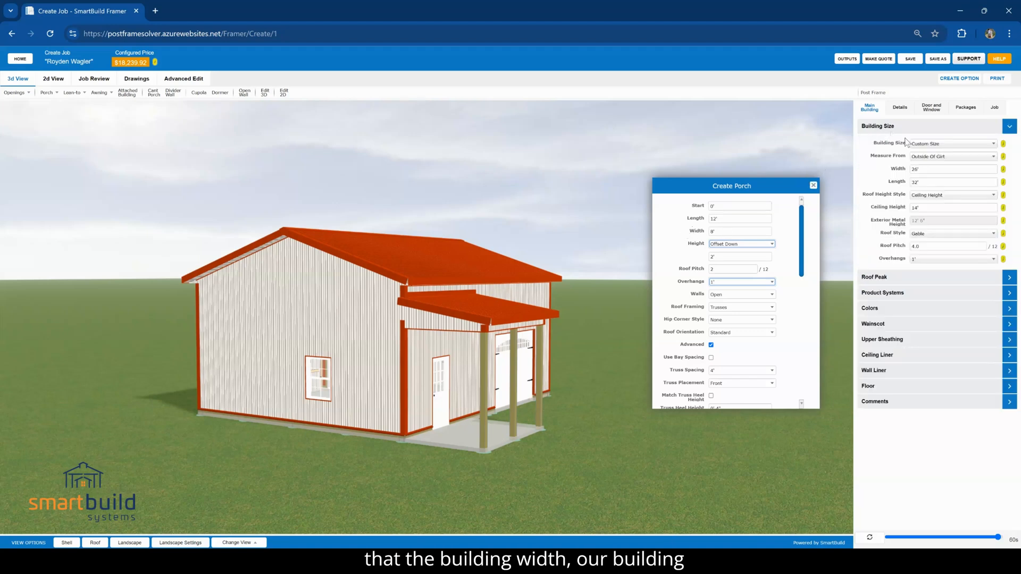
left_click(718, 206)
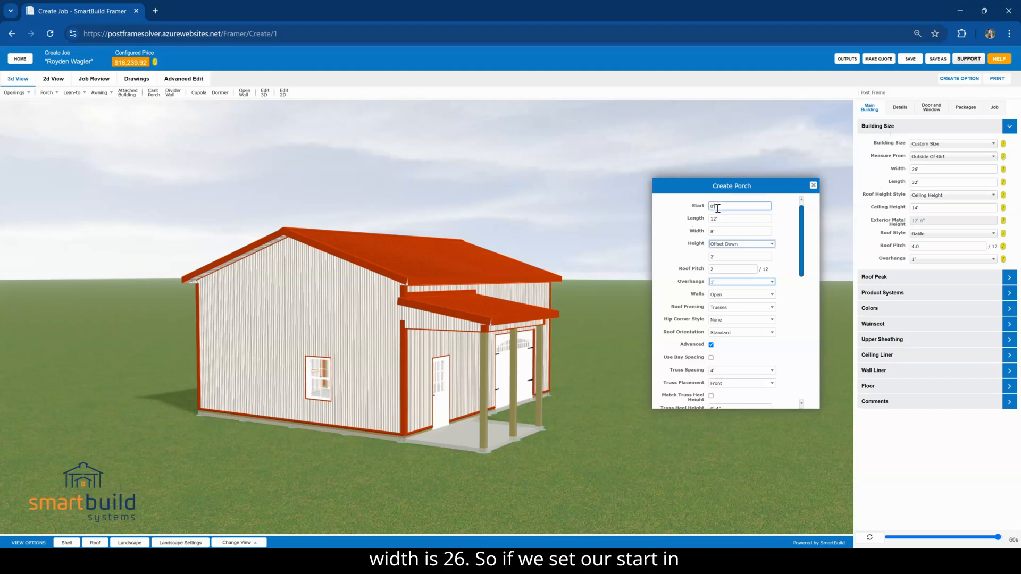
type("14")
left_click(691, 222)
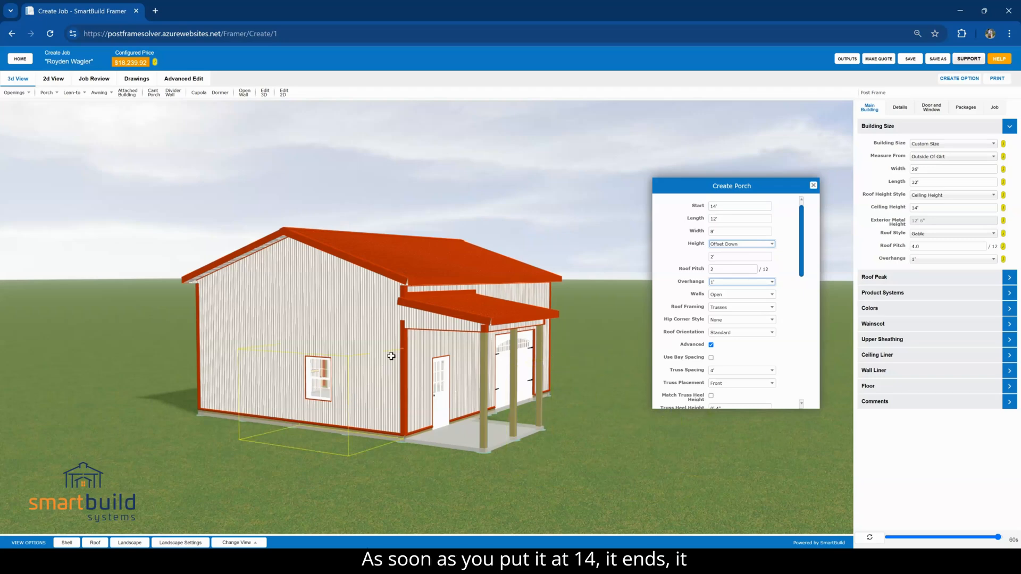
left_click(366, 355)
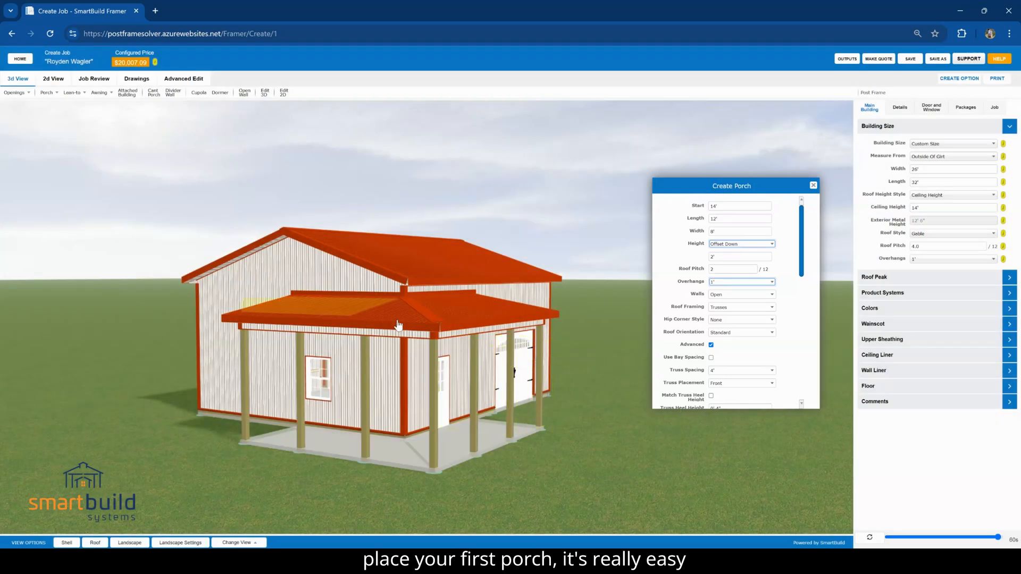
left_click_drag(592, 463, 686, 463)
left_click(813, 185)
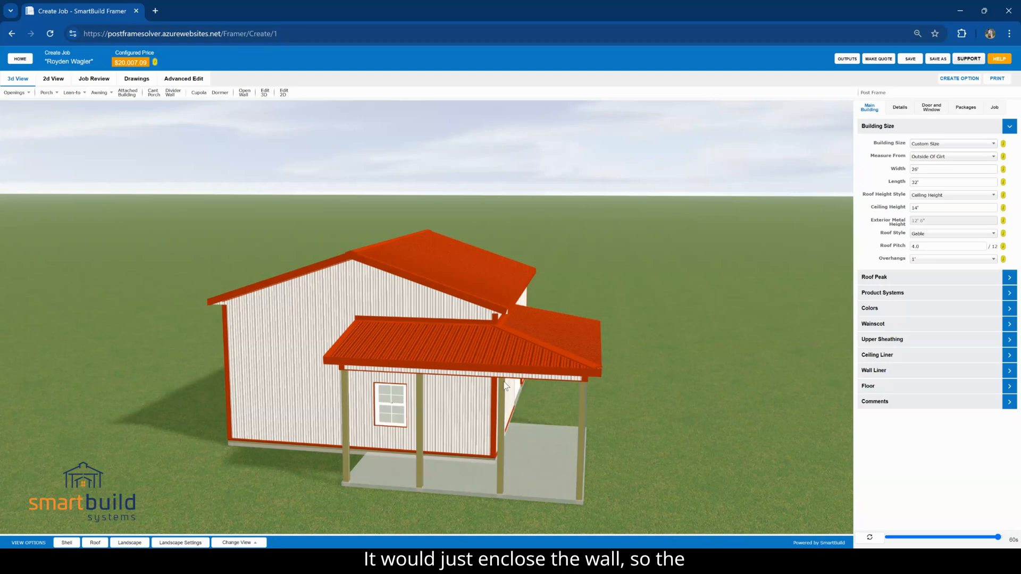
Toggle the end wall of the gable-side porch from open to enclosed with Open Wall
left_click_drag(237, 491, 337, 478)
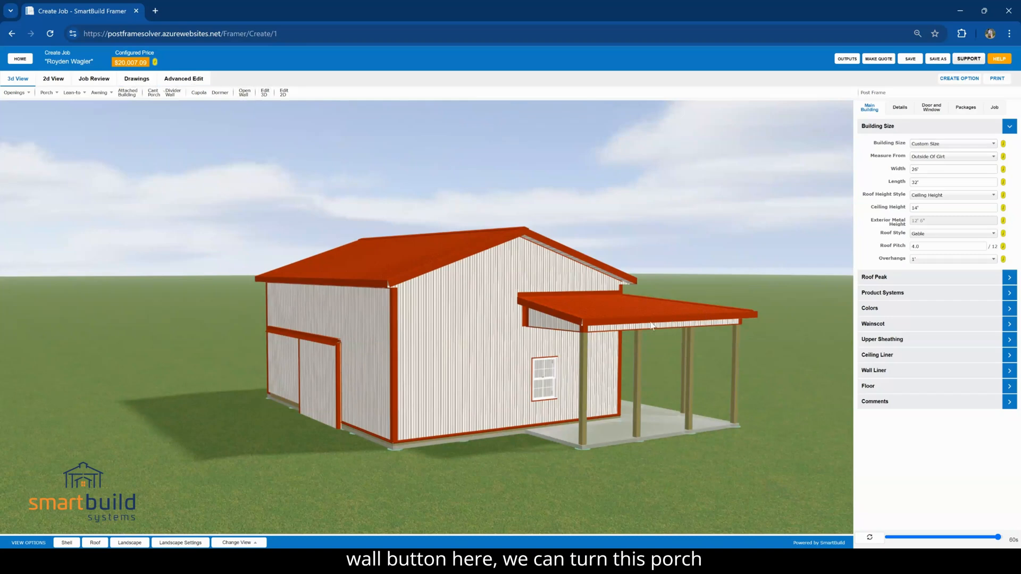
left_click_drag(704, 463, 735, 464)
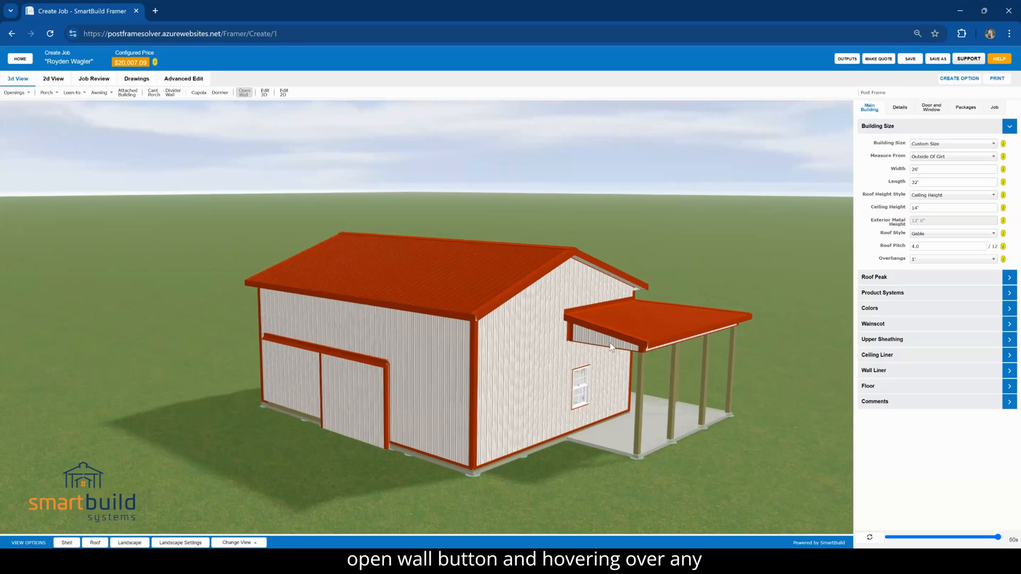
left_click_drag(616, 499, 674, 488)
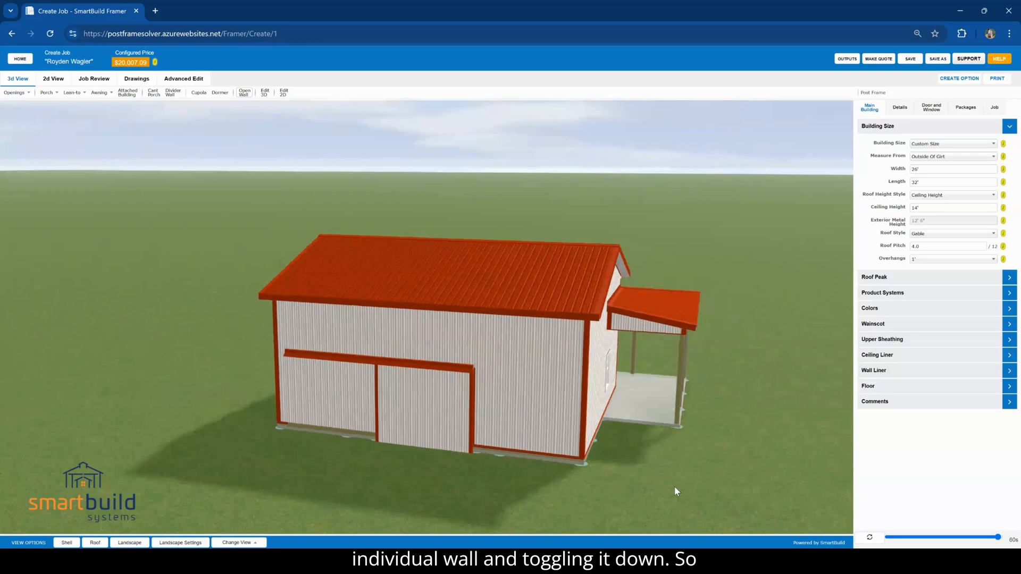
left_click(657, 334)
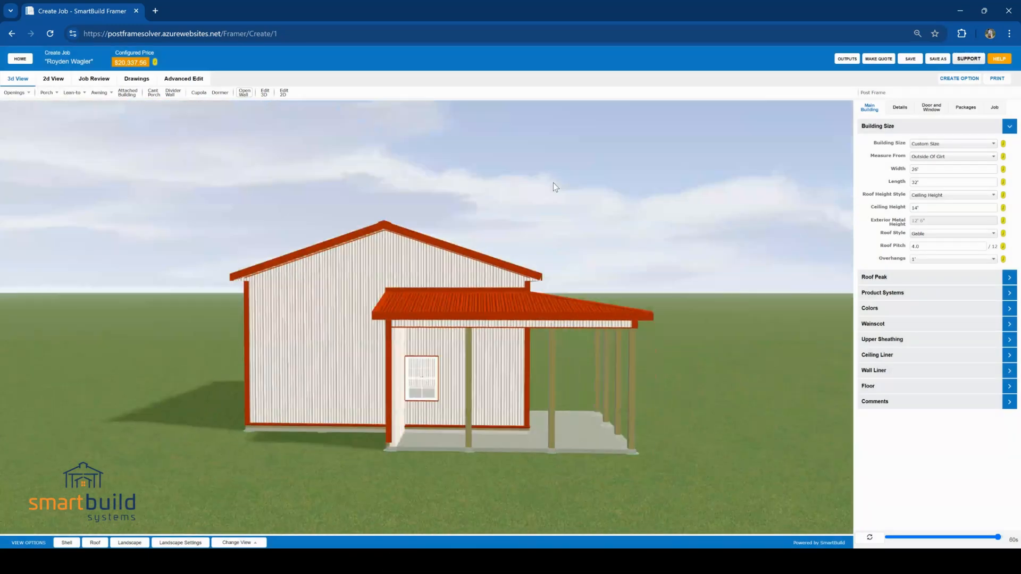
left_click(100, 93)
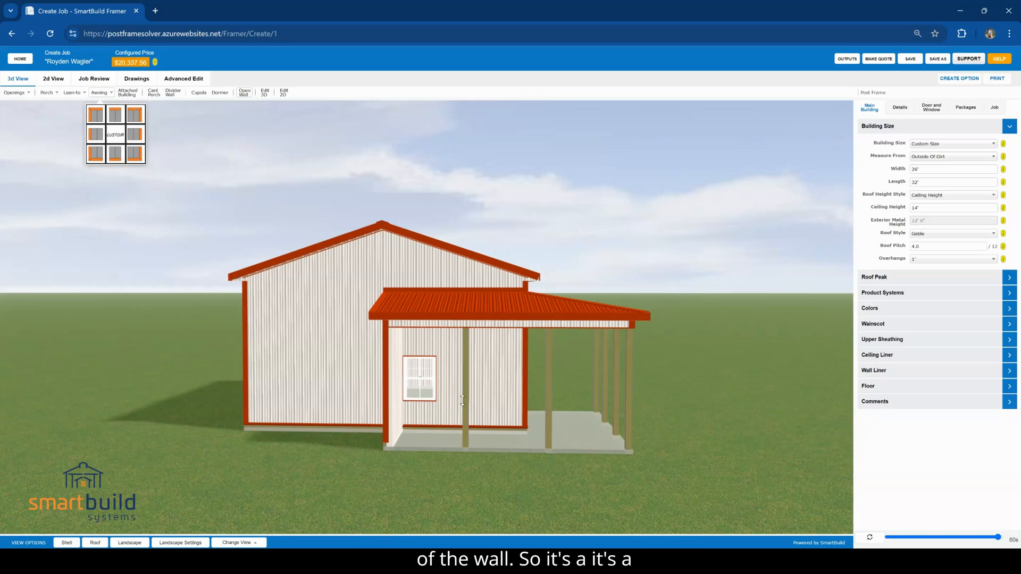
left_click_drag(654, 477, 568, 480)
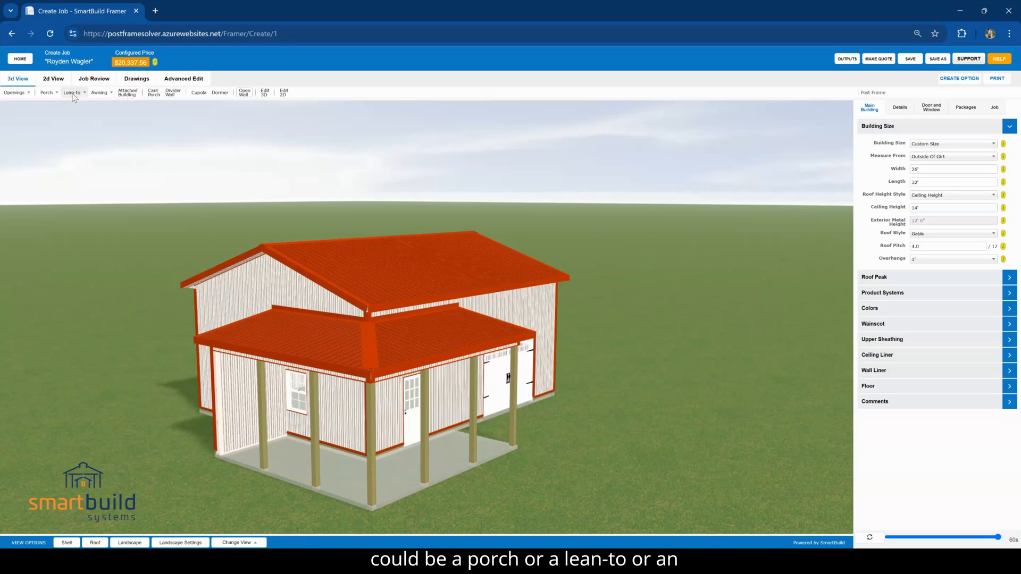
Start an attached building for the gable wall opposite the porch and set its length and width to 12'
left_click(130, 94)
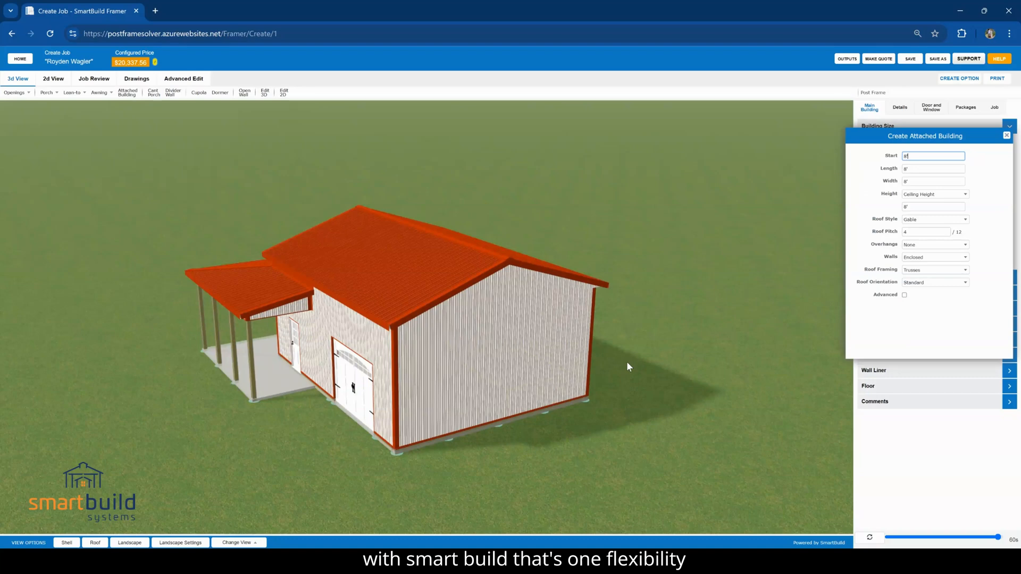
left_click_drag(635, 399, 270, 422)
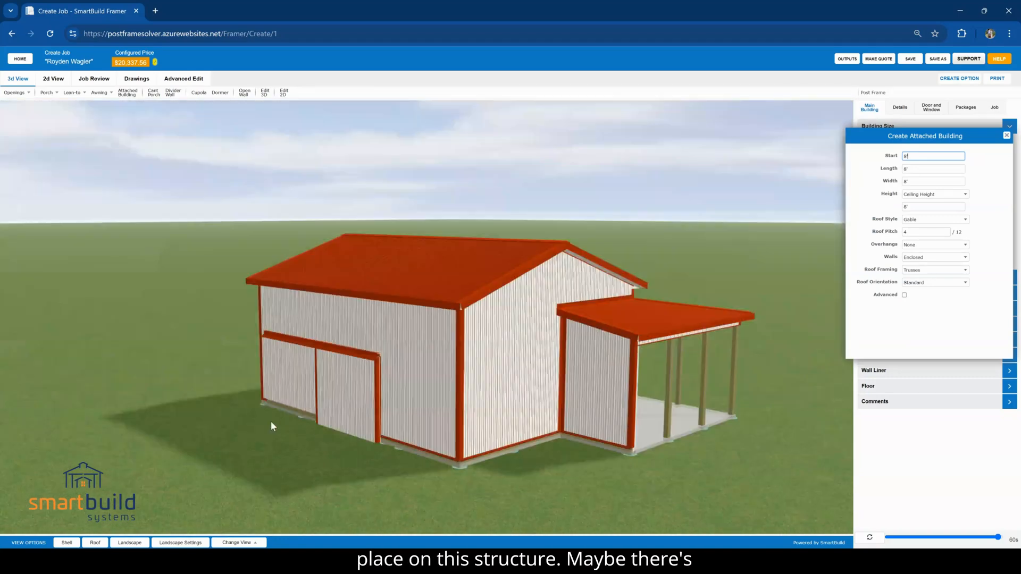
left_click_drag(403, 429, 636, 429)
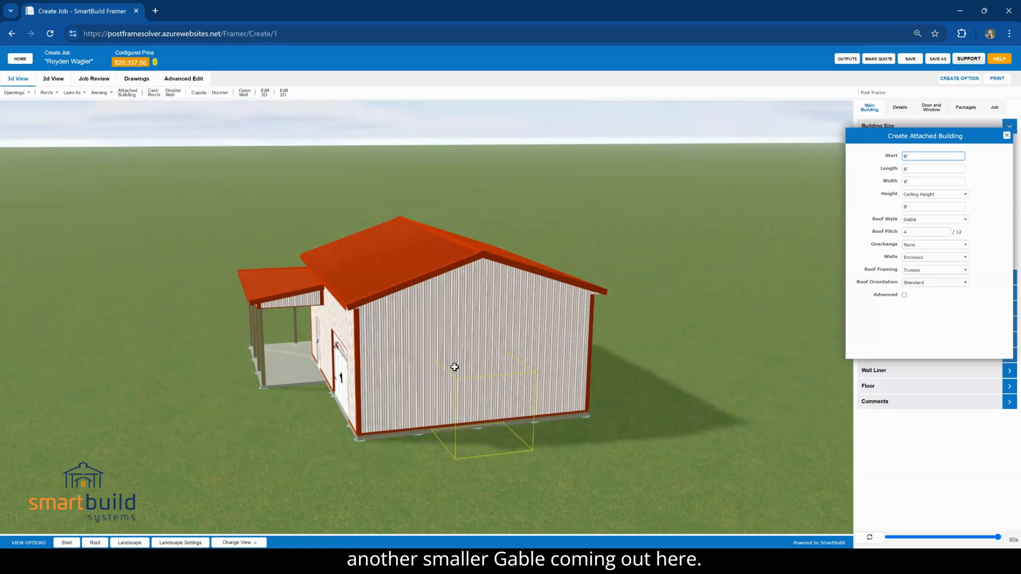
double_click(909, 156)
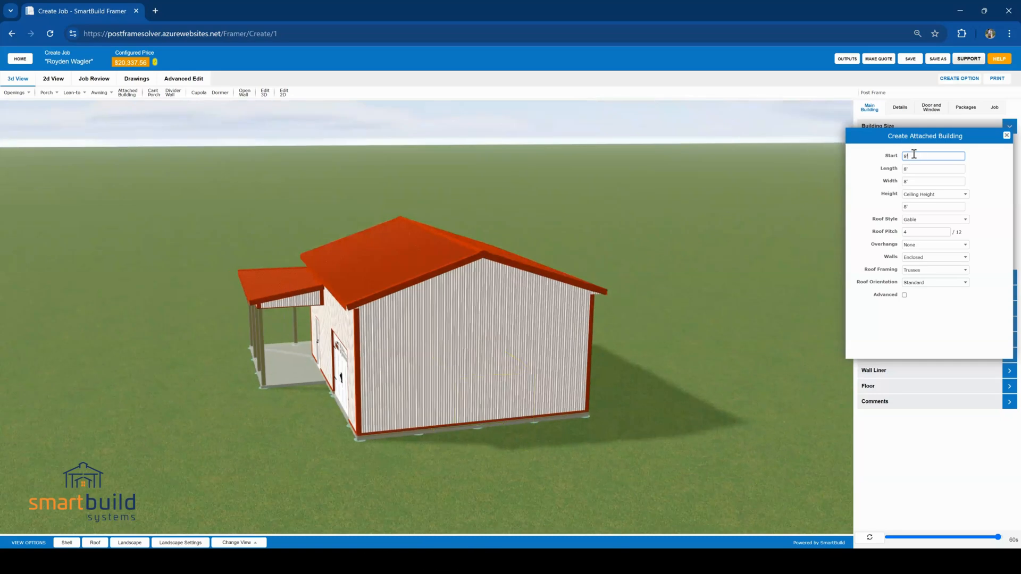
double_click(916, 169)
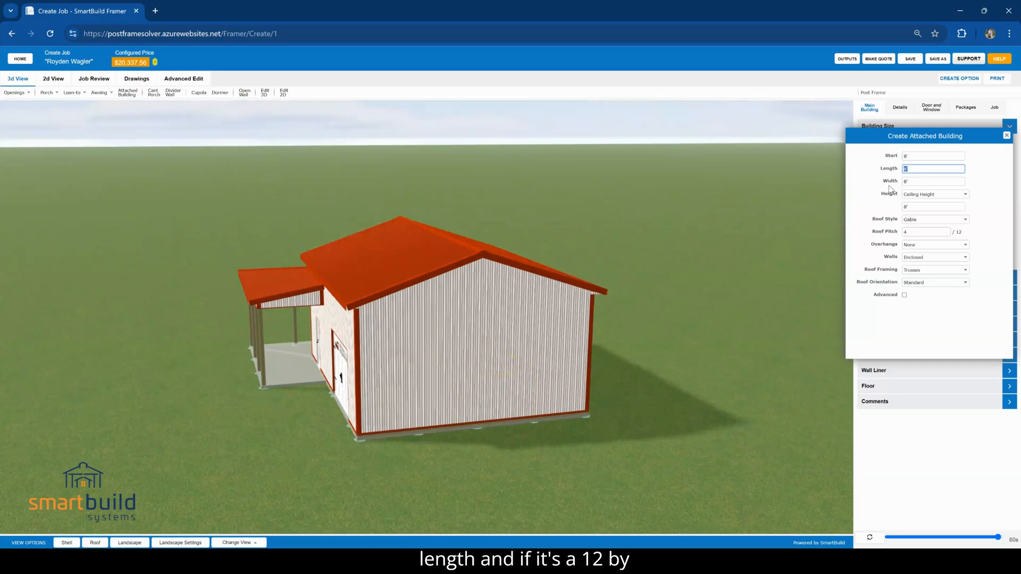
type("12")
key("Tab")
type("12")
key("Tab")
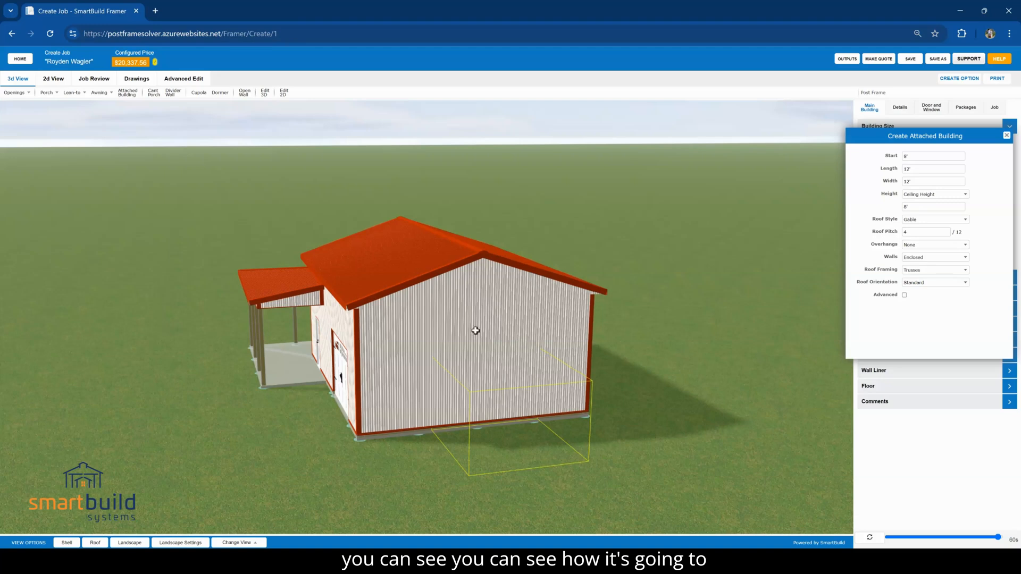
Set the attached building's overhang to 1' and its walls to Open
left_click(914, 244)
left_click(916, 273)
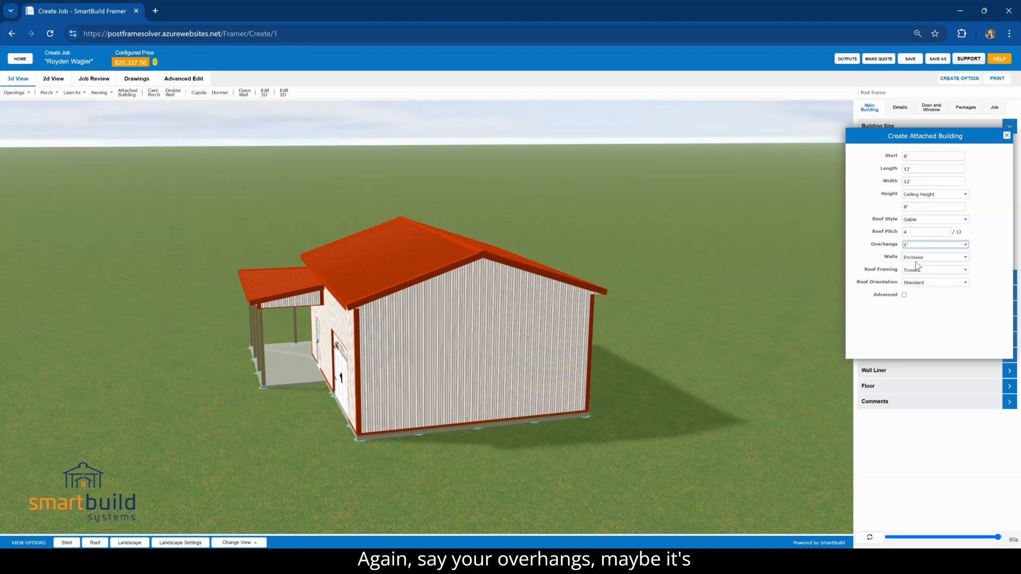
left_click(920, 257)
left_click(919, 286)
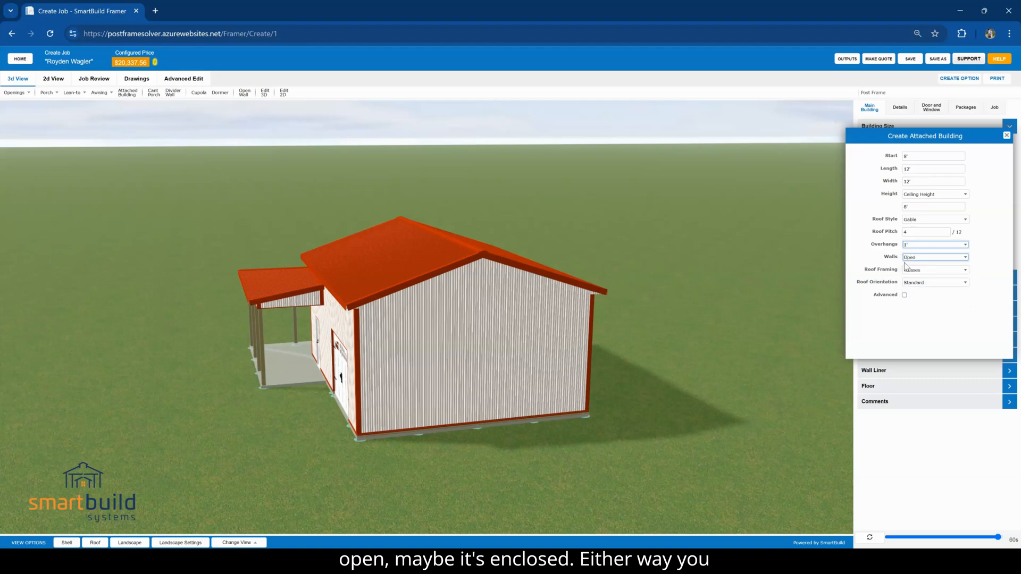
In the advanced settings, choose 26 ga Corrugated as the ceiling liner material and place the attached building on the plain gable wall
left_click(904, 296)
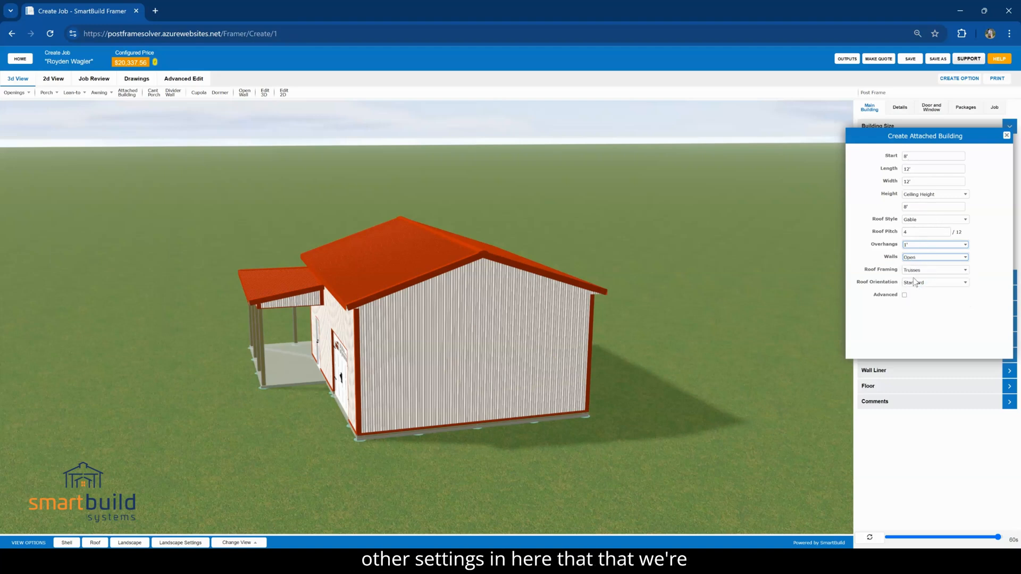
scroll(917, 295, "down", 5)
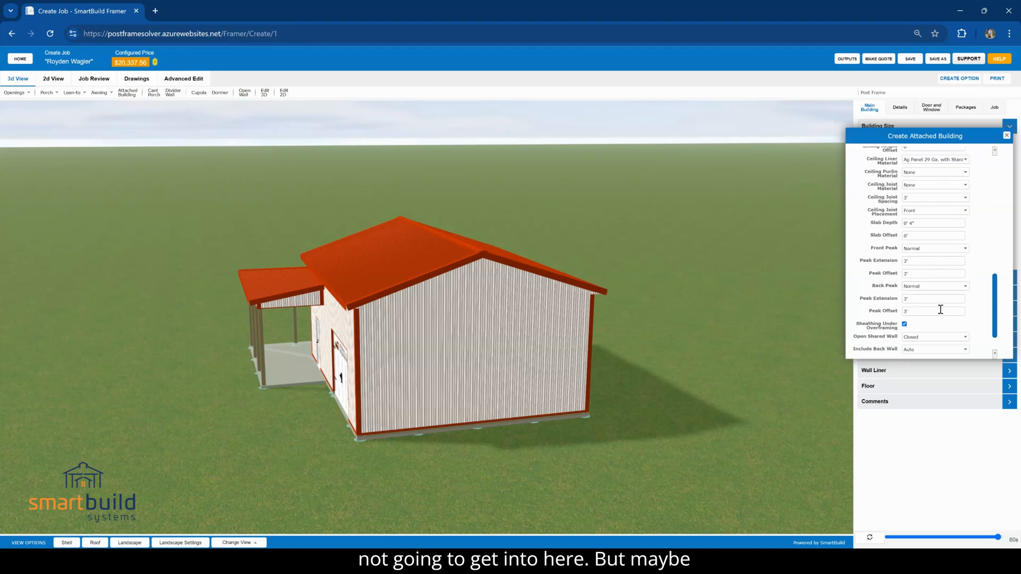
left_click_drag(998, 328, 996, 307)
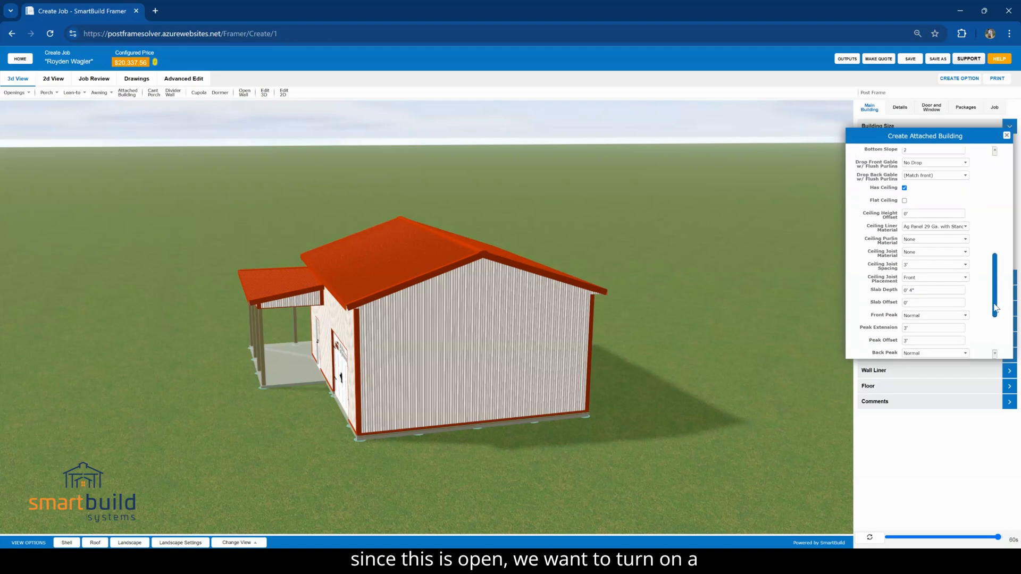
left_click(919, 228)
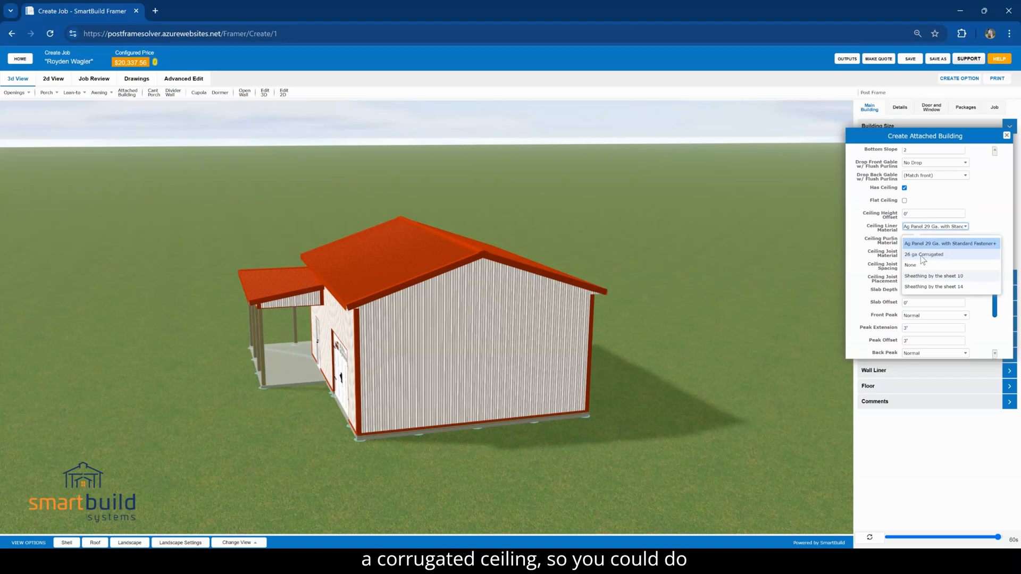
left_click(922, 255)
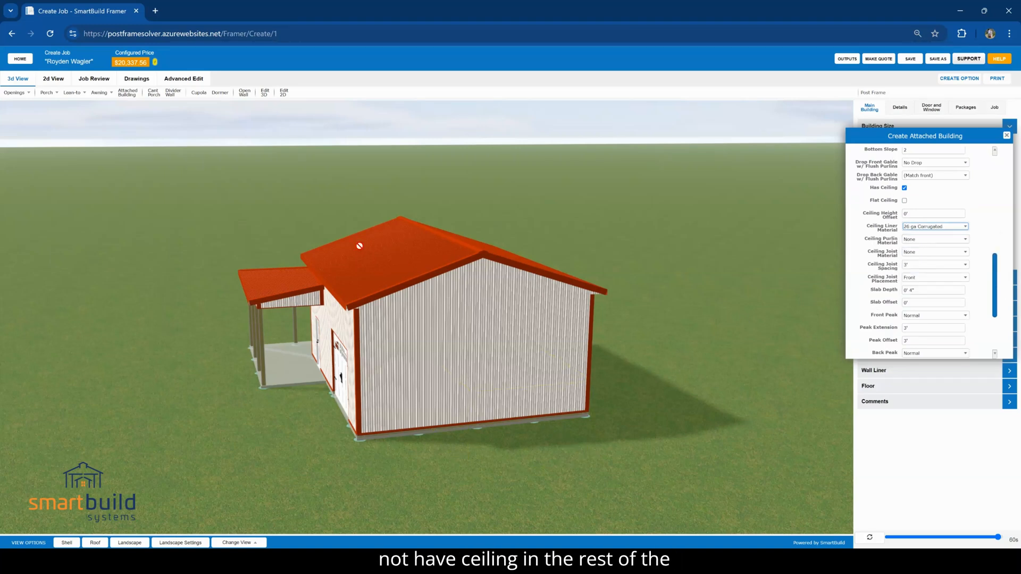
left_click(464, 358)
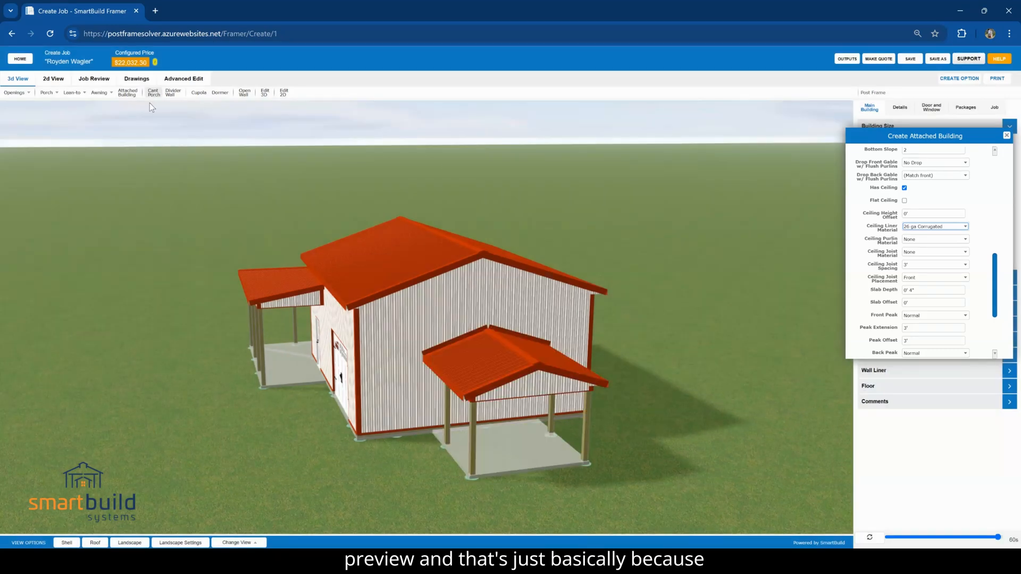
Place a cant porch with start 0', length 4' and offset 2' at the building corner between the double door and the attached building
left_click_drag(176, 178, 587, 168)
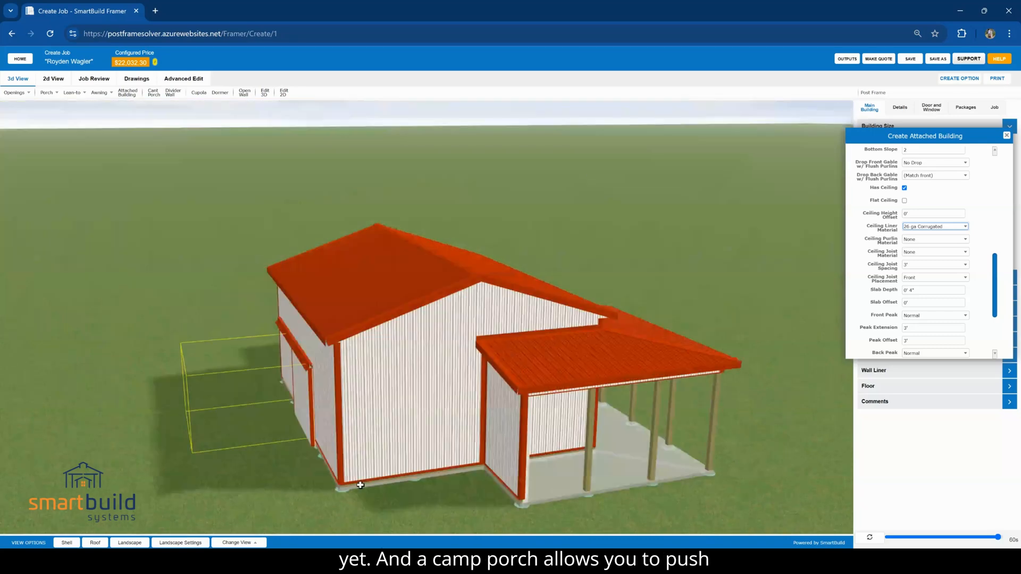
left_click_drag(480, 491, 162, 459)
left_click_drag(432, 357, 557, 332)
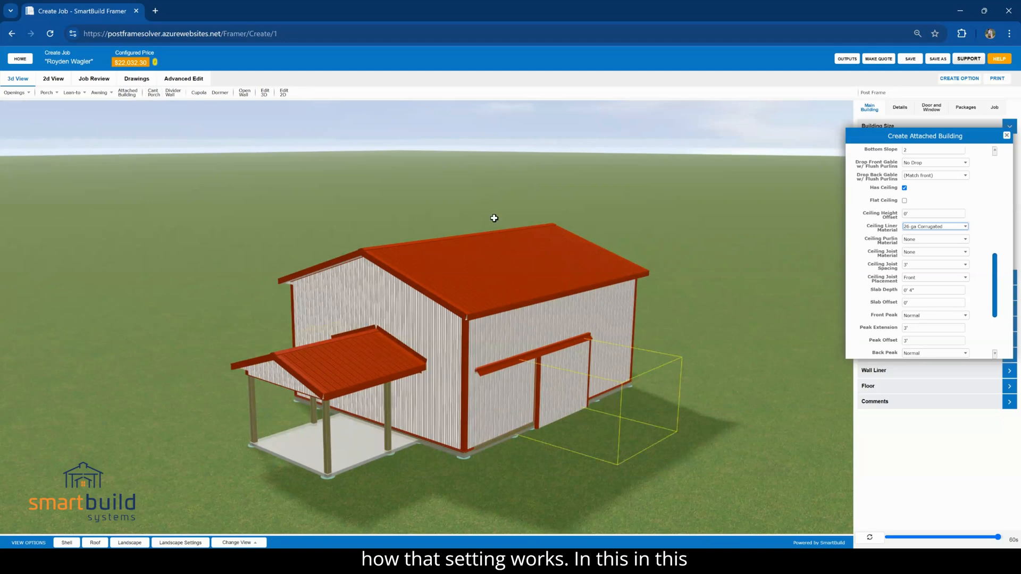
left_click_drag(250, 272, 421, 397)
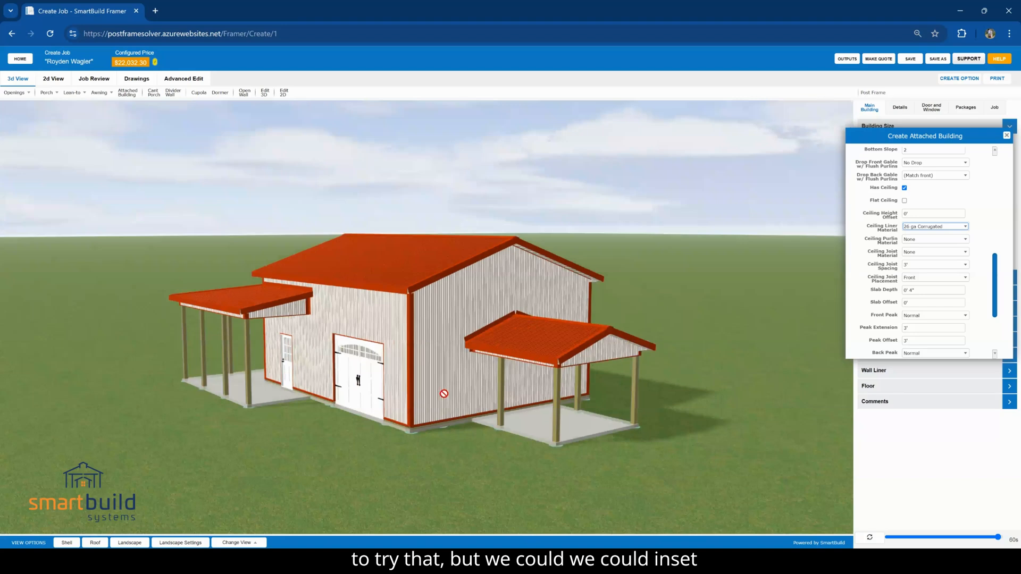
left_click(153, 93)
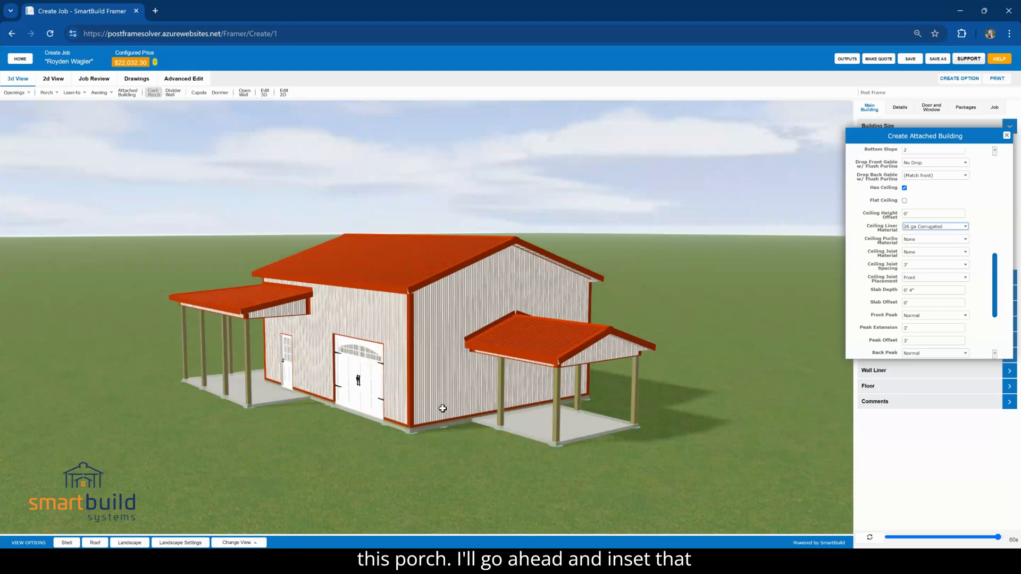
left_click(407, 398)
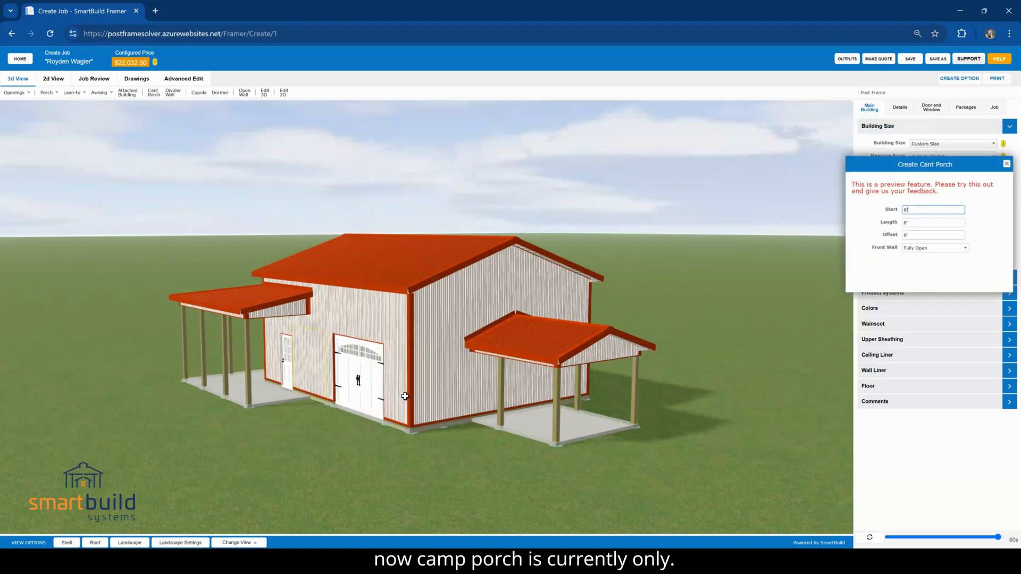
double_click(908, 208)
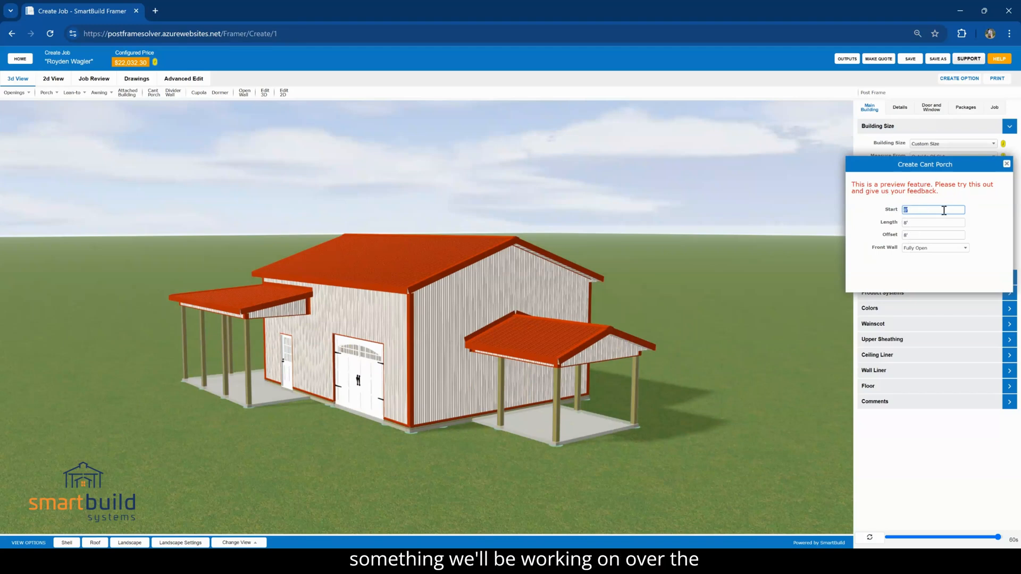
type("0")
key("Tab")
type("4")
key("Tab")
type("2")
key("Tab")
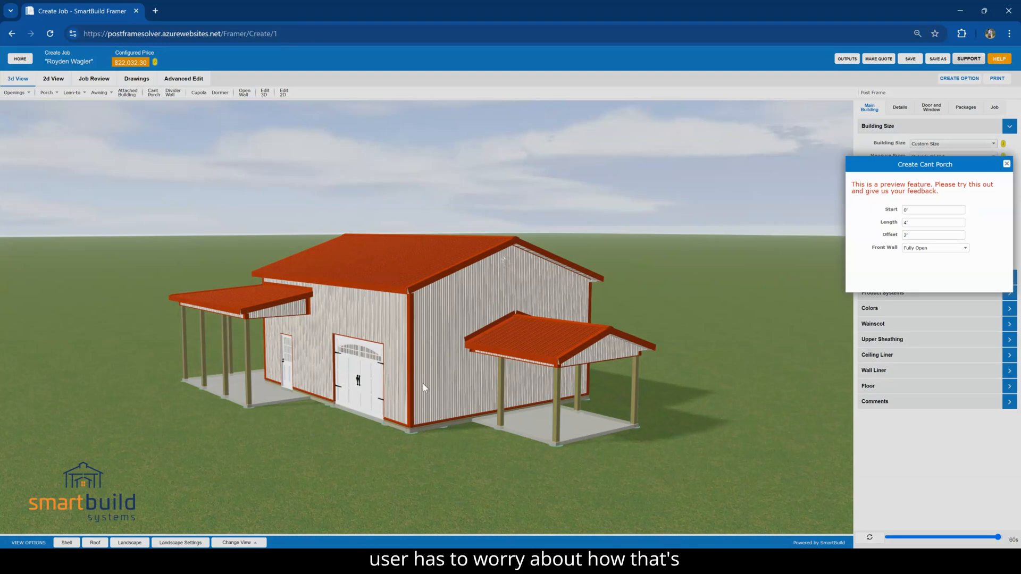
left_click(418, 412)
Select the cant porch by its floor area at the building corner and delete it
mouse_move(438, 468)
left_mouse_down()
mouse_move(518, 468)
mouse_move(419, 495)
mouse_move(470, 494)
mouse_move(453, 464)
left_mouse_up()
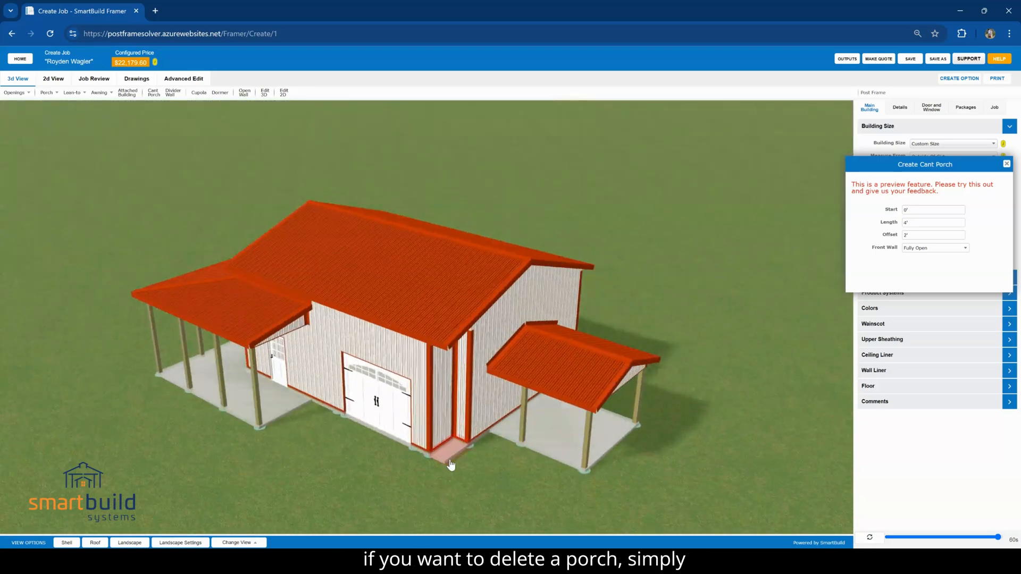
left_click(450, 466)
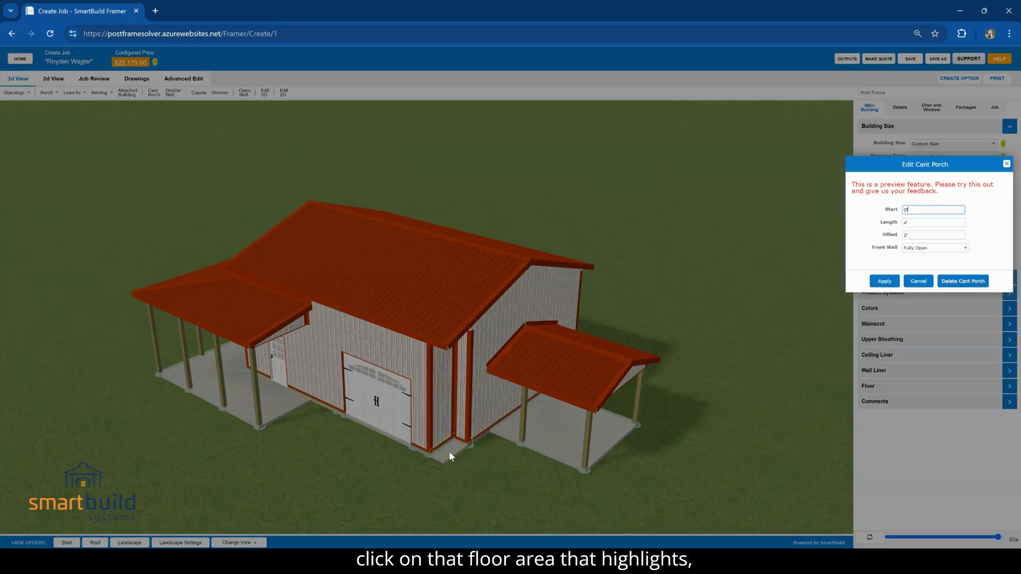
left_click(981, 281)
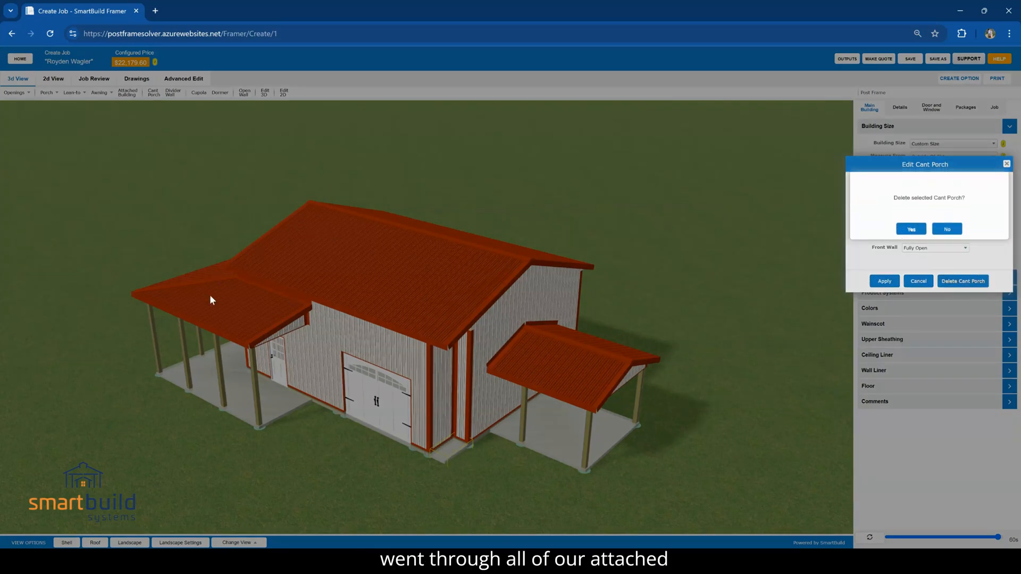
left_click(462, 240)
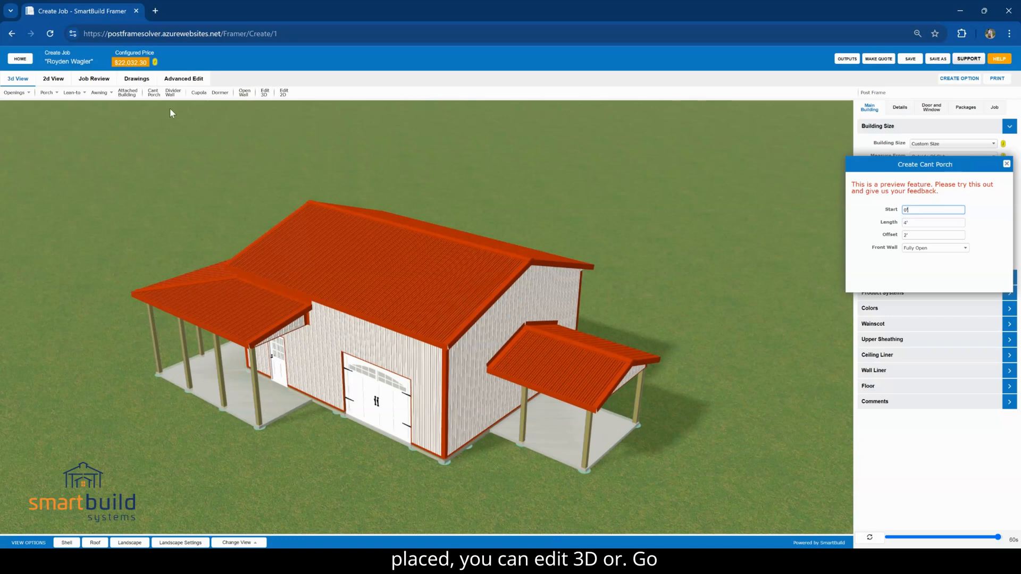
Use the Porch command to open the settings of the existing porch over the walk door, and close them without changes
left_click(48, 93)
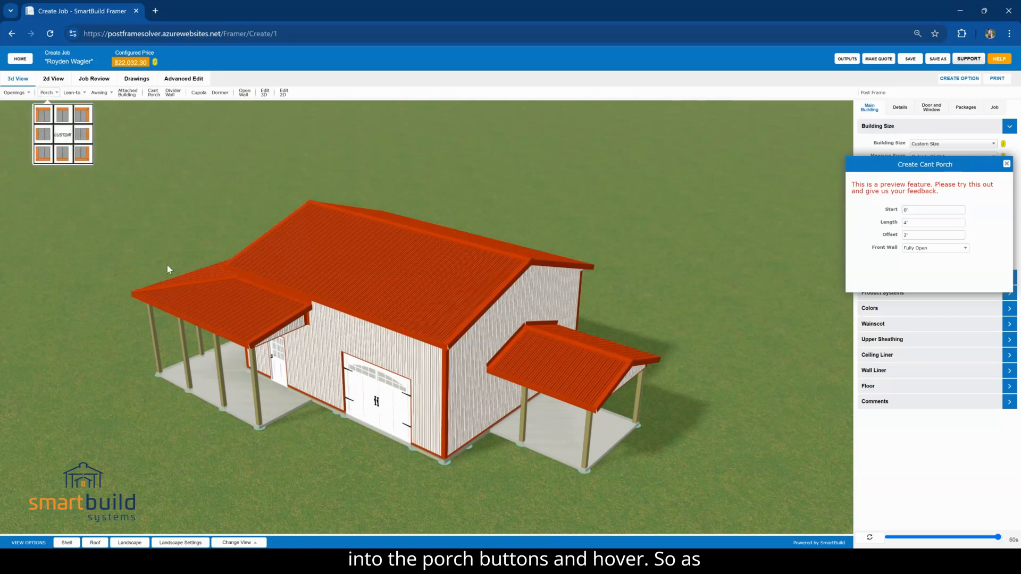
left_click(43, 119)
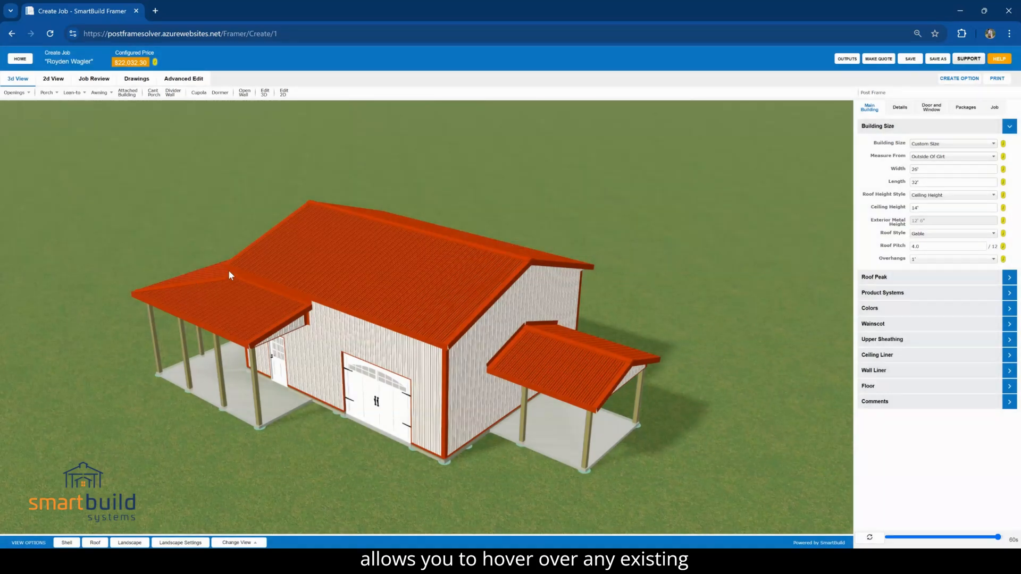
left_click(46, 92)
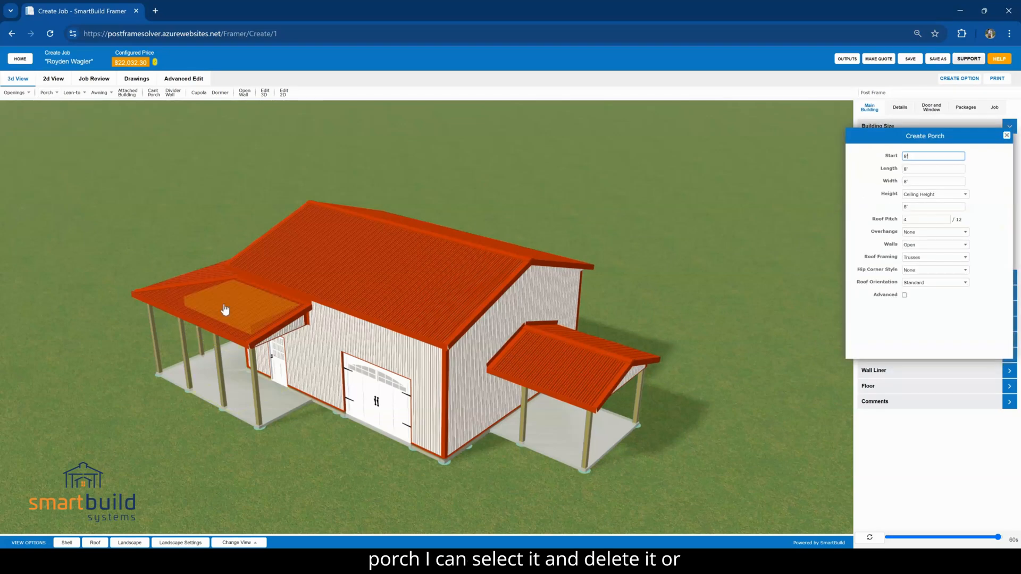
left_click(225, 307)
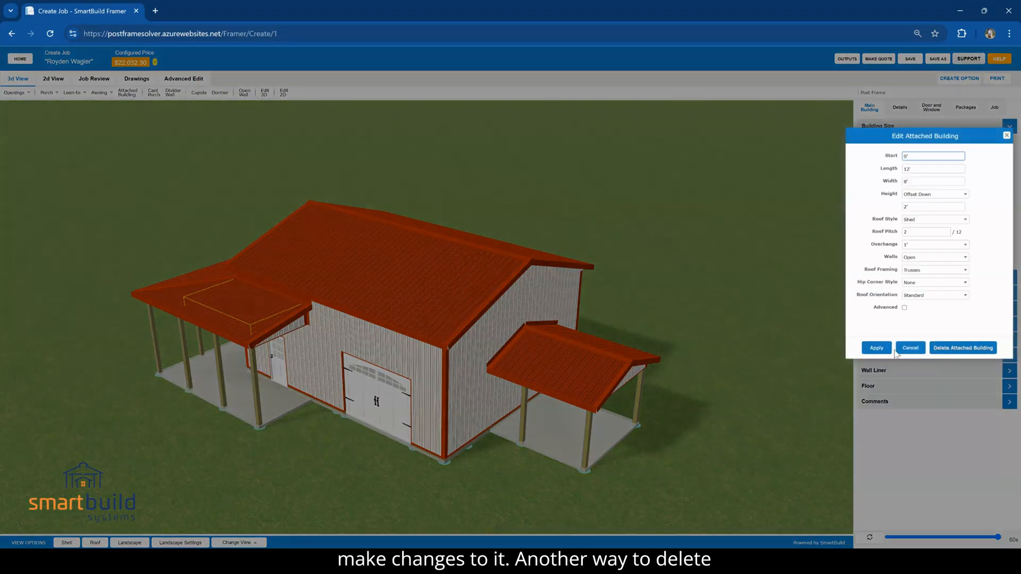
left_click(1003, 136)
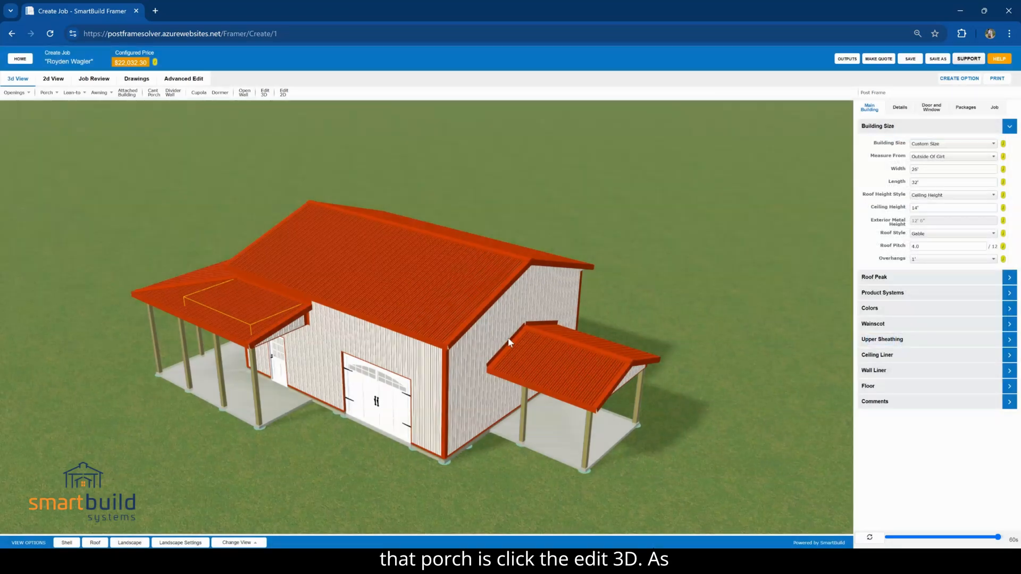
Use Edit 3D to open the settings of the open gable-roofed attached building, and cancel without changes
left_click(265, 93)
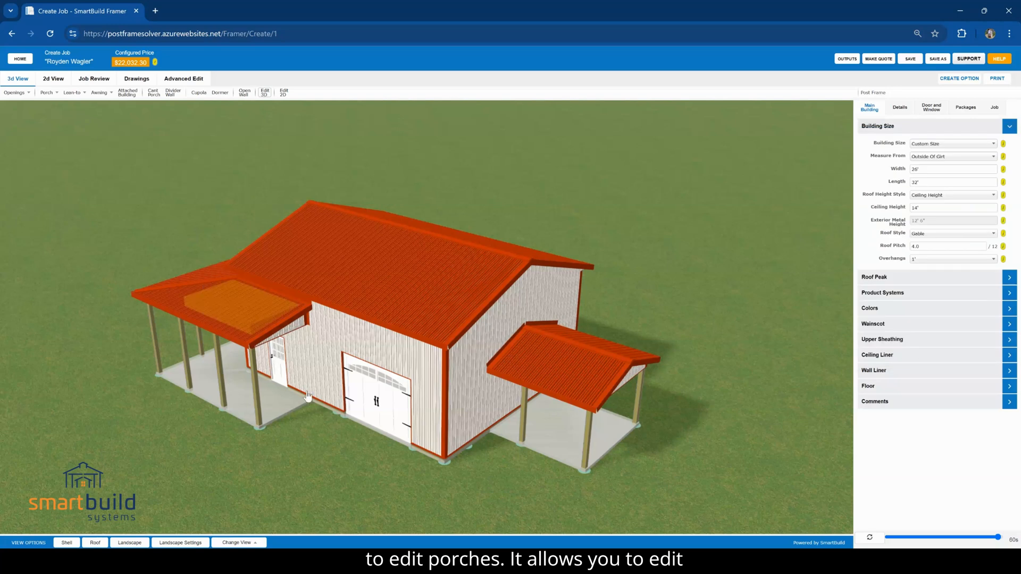
double_click(579, 355)
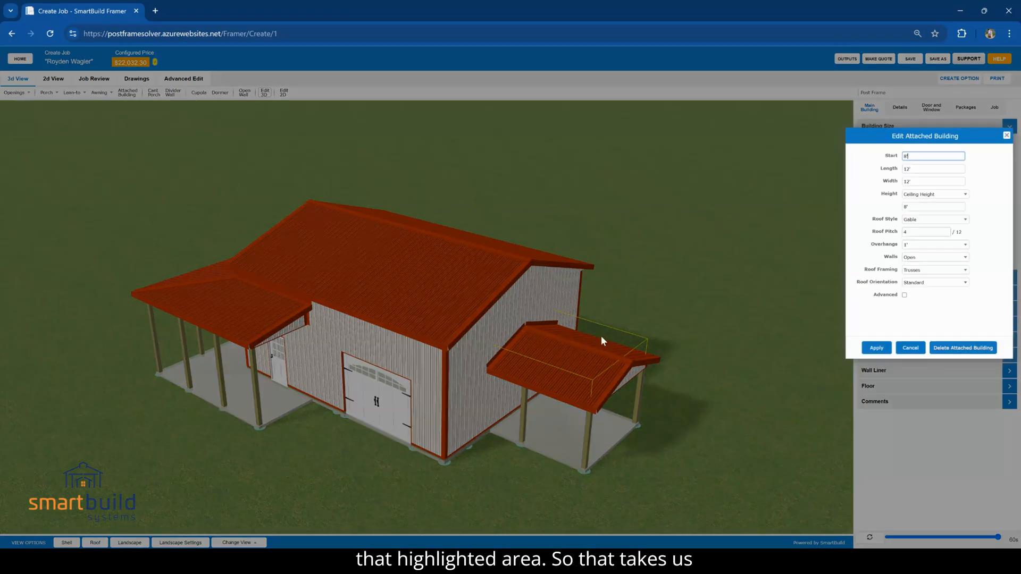
left_click(911, 349)
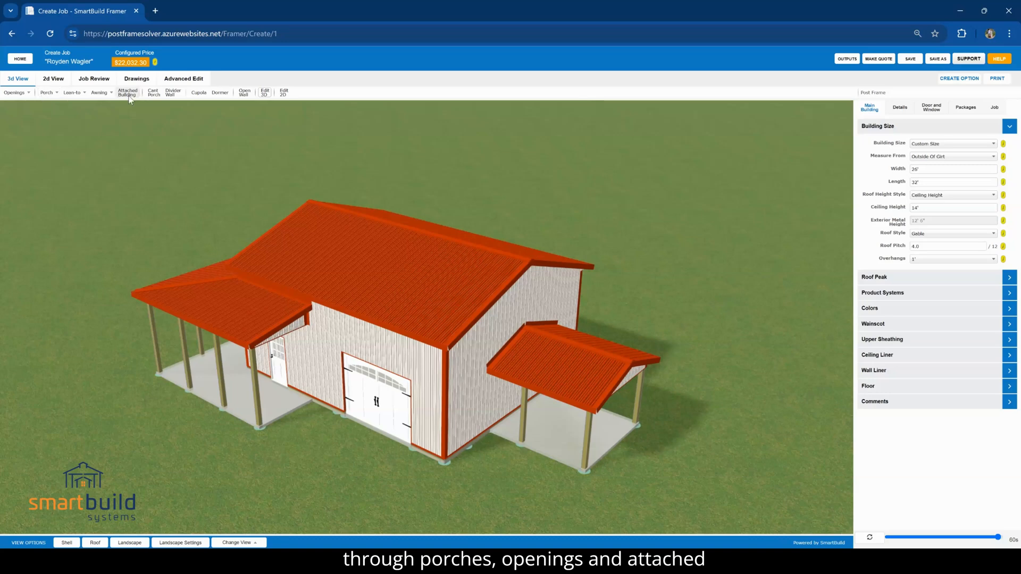
Create a divider wall inside the main building with start 0', length 0', offset 8' and both sides set to Match Liner
left_click(172, 93)
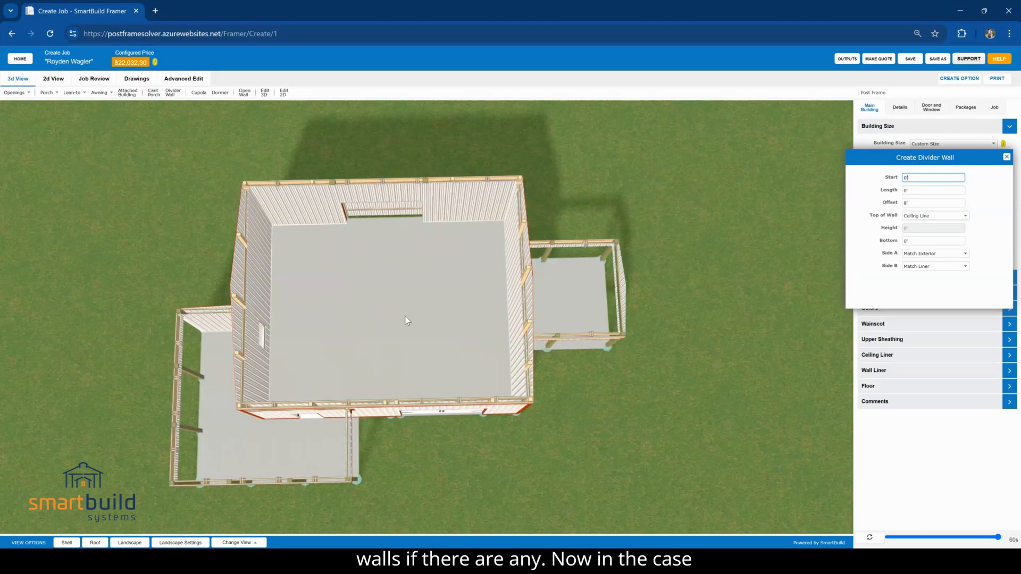
left_click_drag(341, 331, 340, 308)
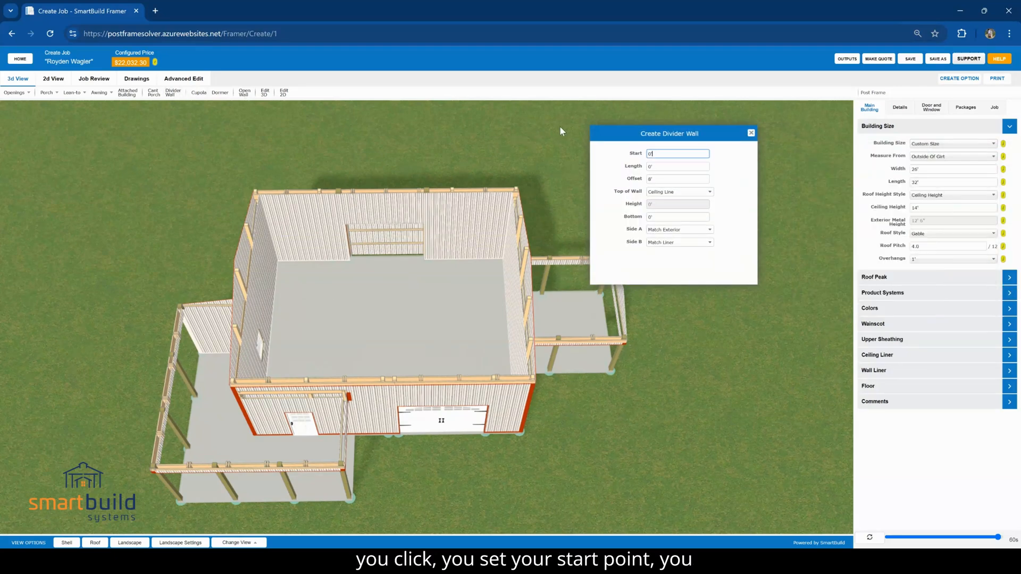
left_click(658, 166)
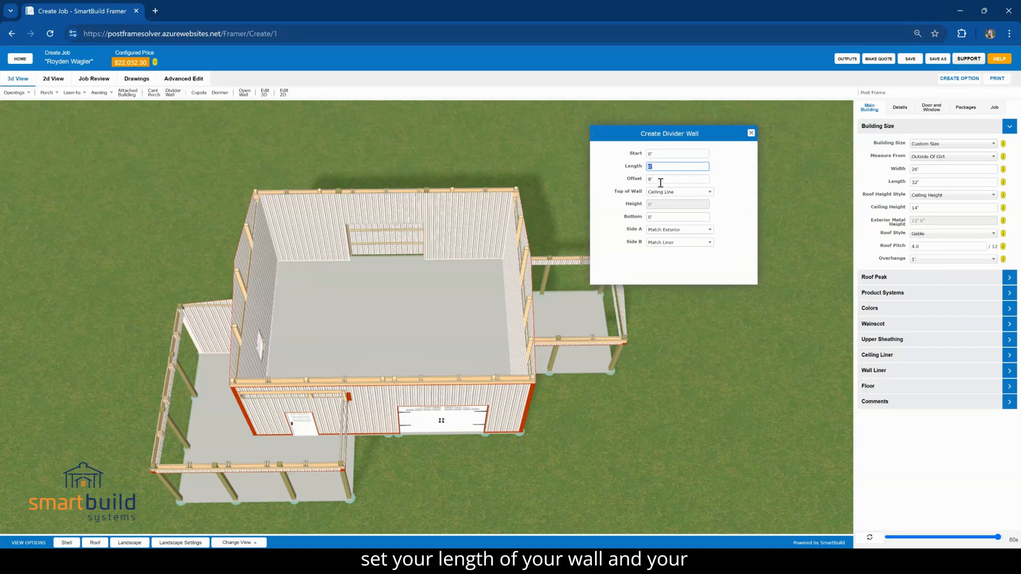
left_click(660, 180)
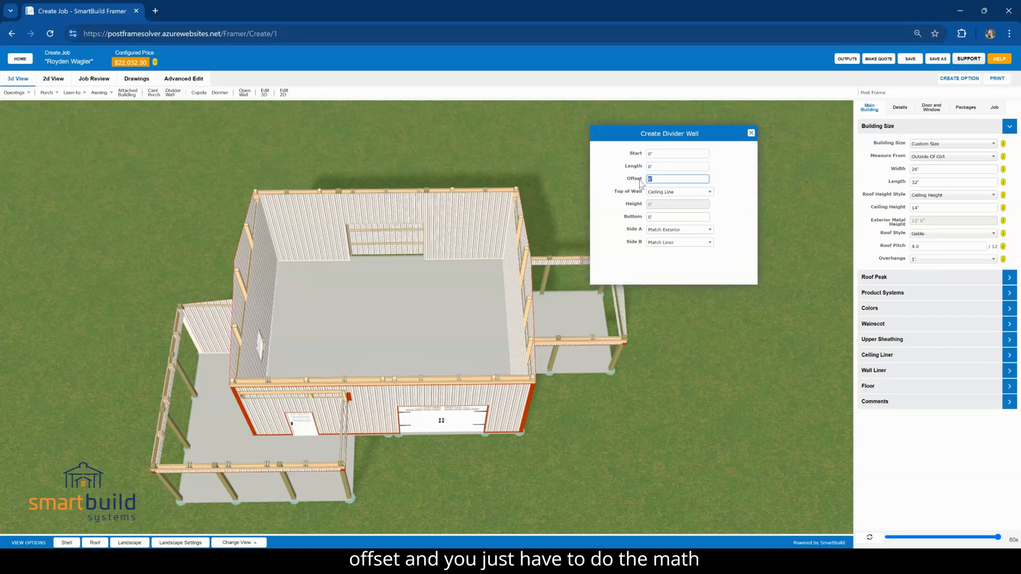
left_click(667, 232)
left_click(662, 258)
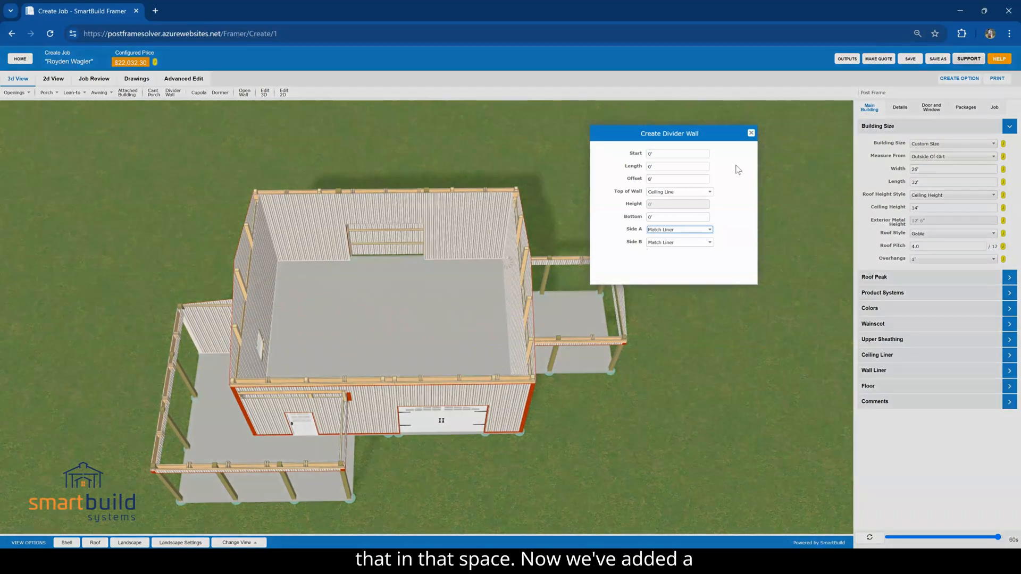
left_click(750, 134)
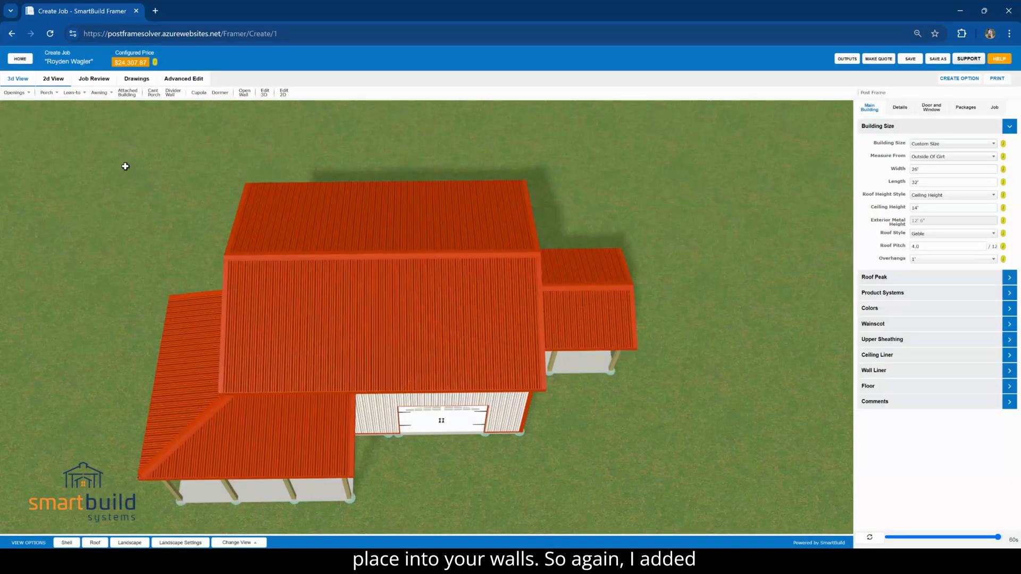
Place one window-style CUPKITW2 cupola on the main roof ridge with Center location and 0' offset, and finish the Cupola command
left_click_drag(245, 280, 245, 235)
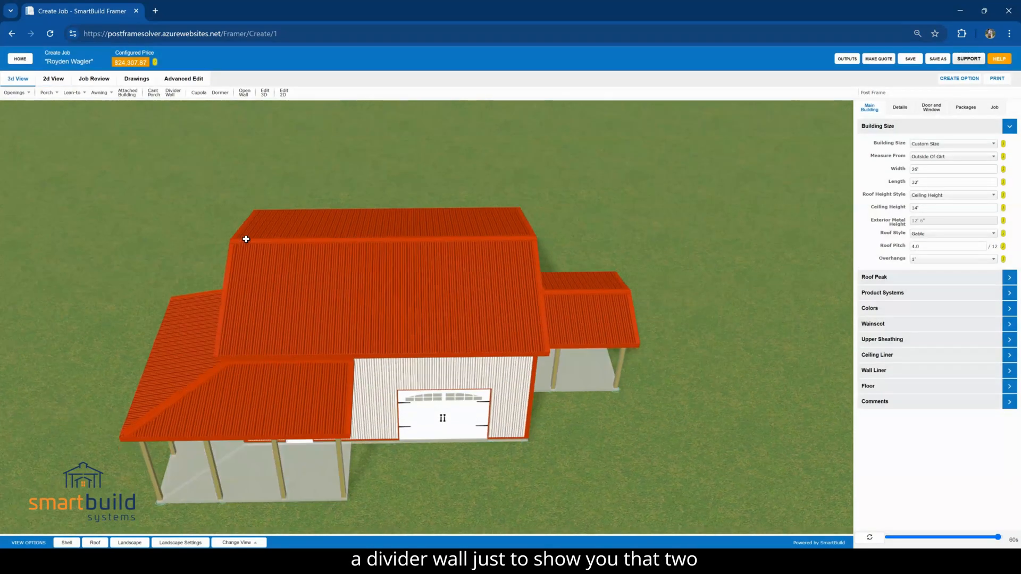
left_click(205, 96)
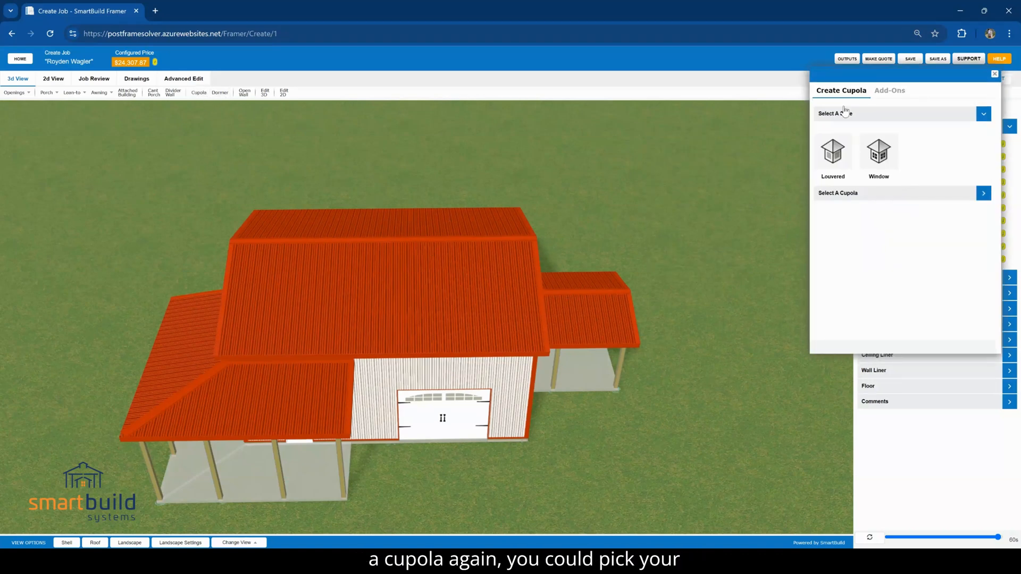
left_click_drag(865, 76, 825, 96)
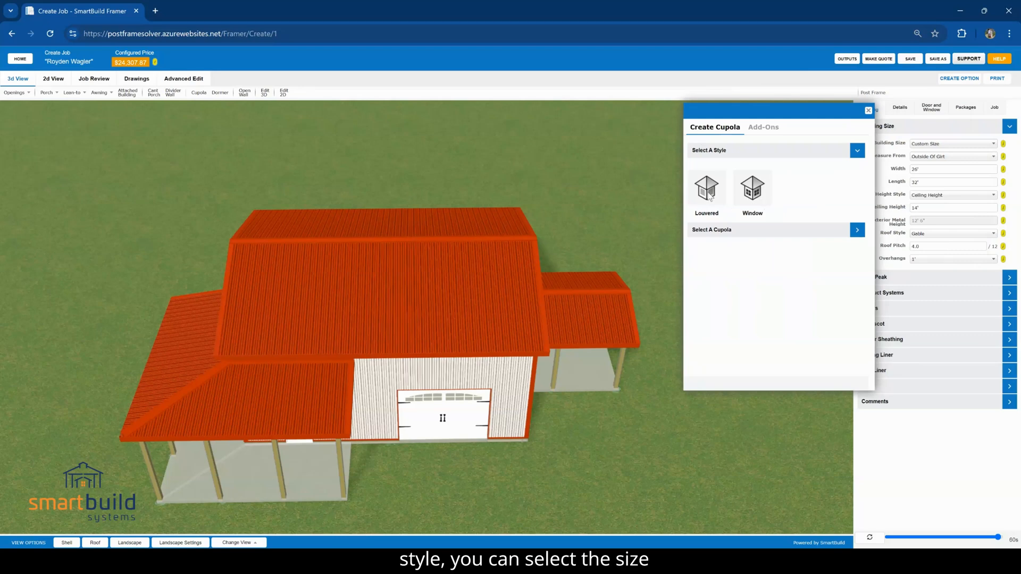
left_click(757, 193)
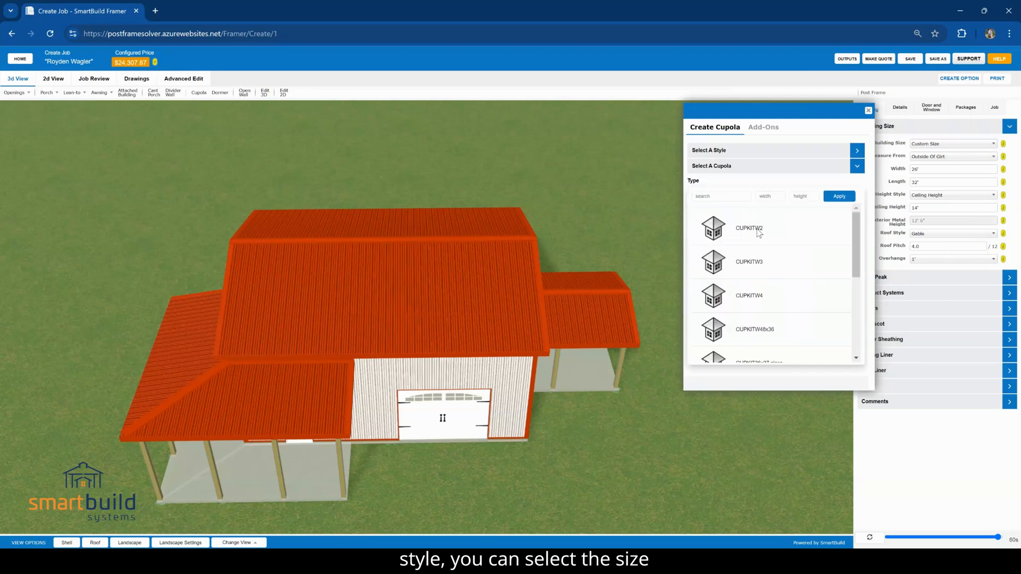
left_click(394, 240)
left_click(731, 241)
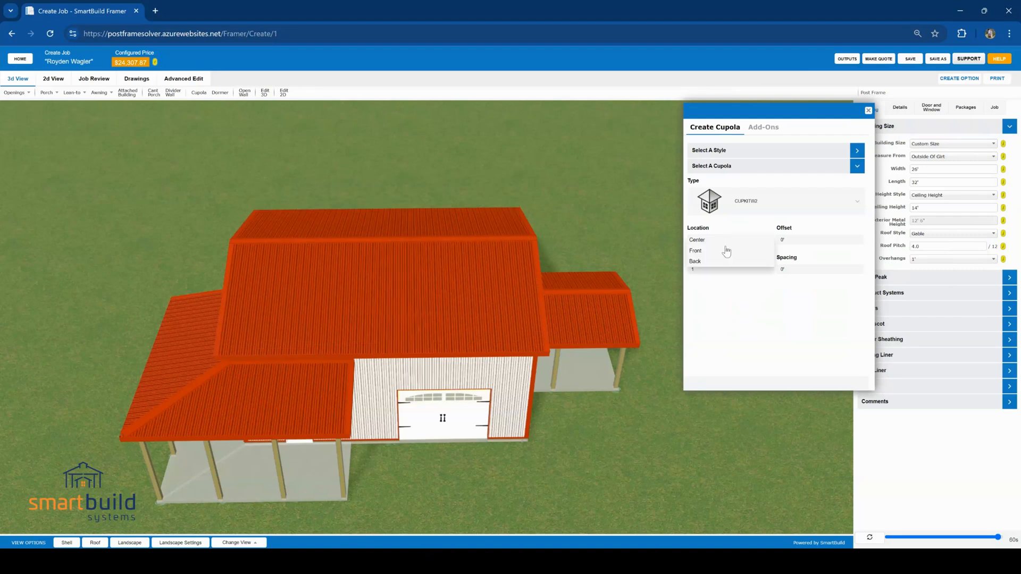
left_click(794, 240)
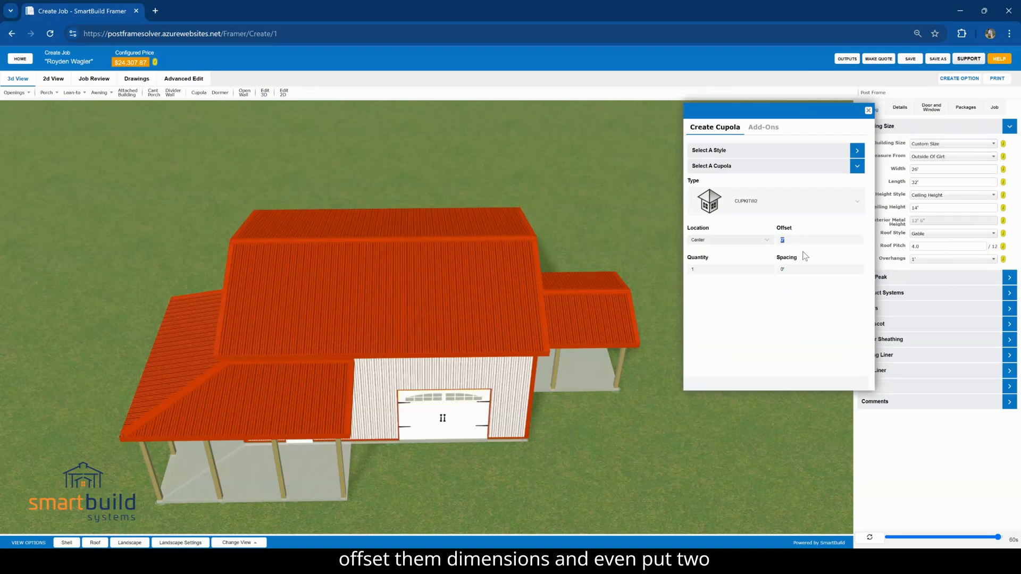
left_click(705, 272)
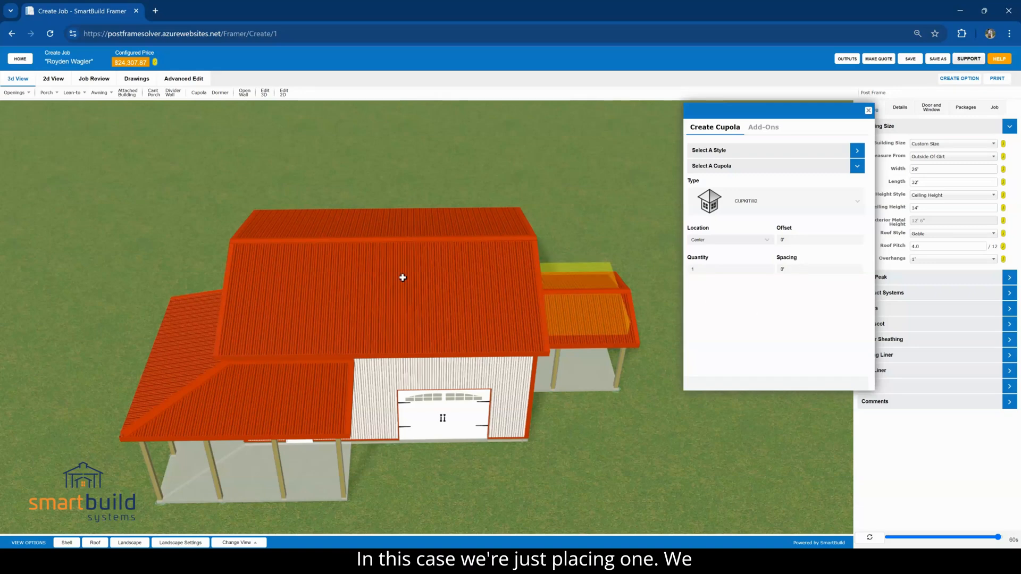
left_click(394, 256)
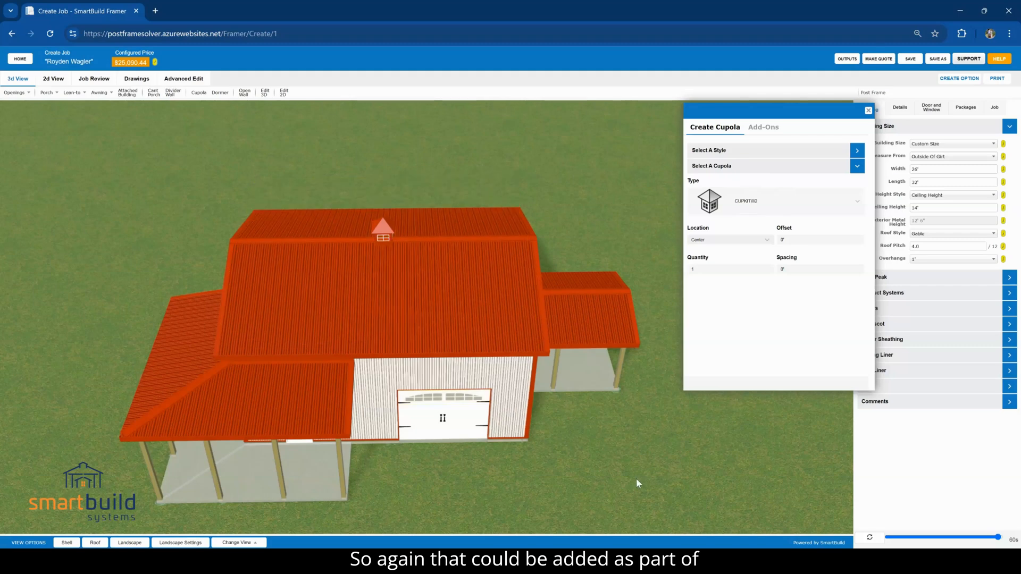
left_click_drag(635, 479, 573, 446)
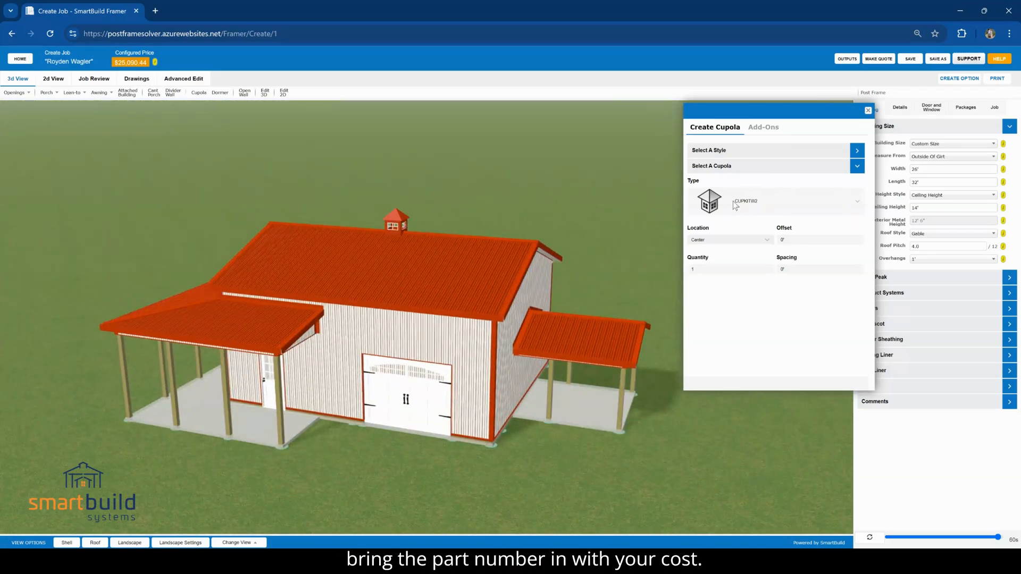
left_click(868, 111)
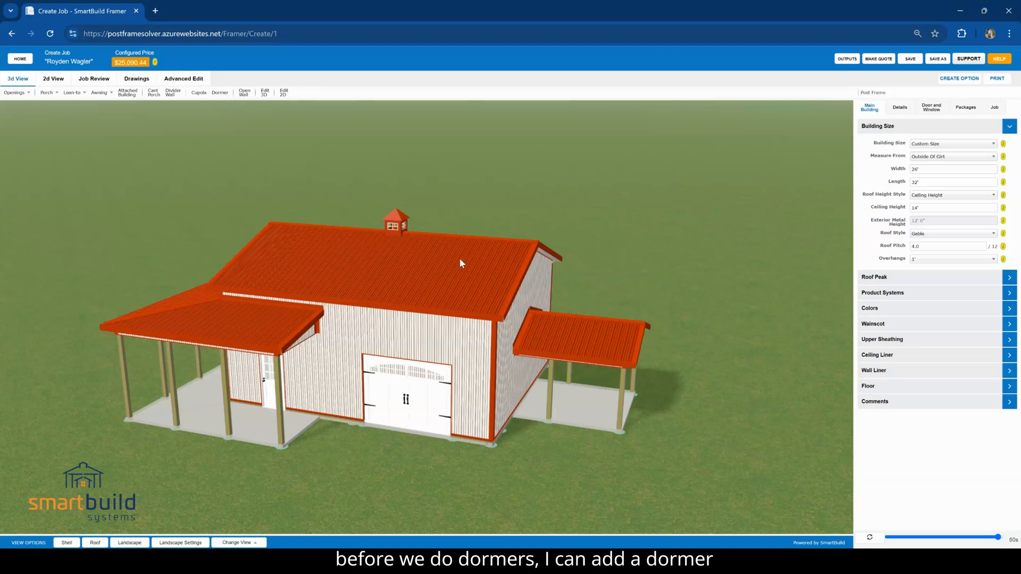
Set the main building's roof pitch to 8/12 and rebuild the model
double_click(917, 246)
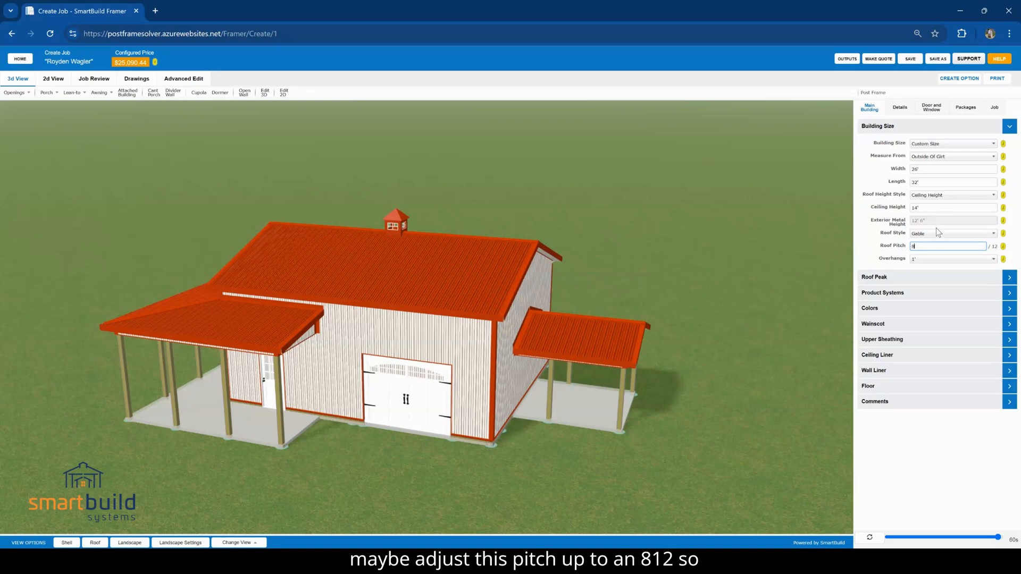
left_click(860, 539)
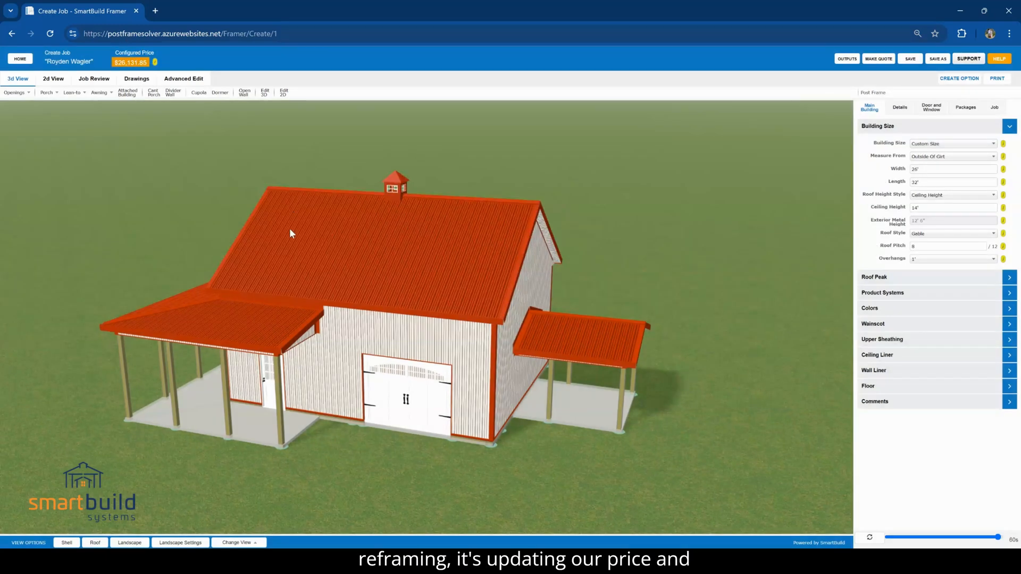
left_click_drag(289, 234, 342, 238)
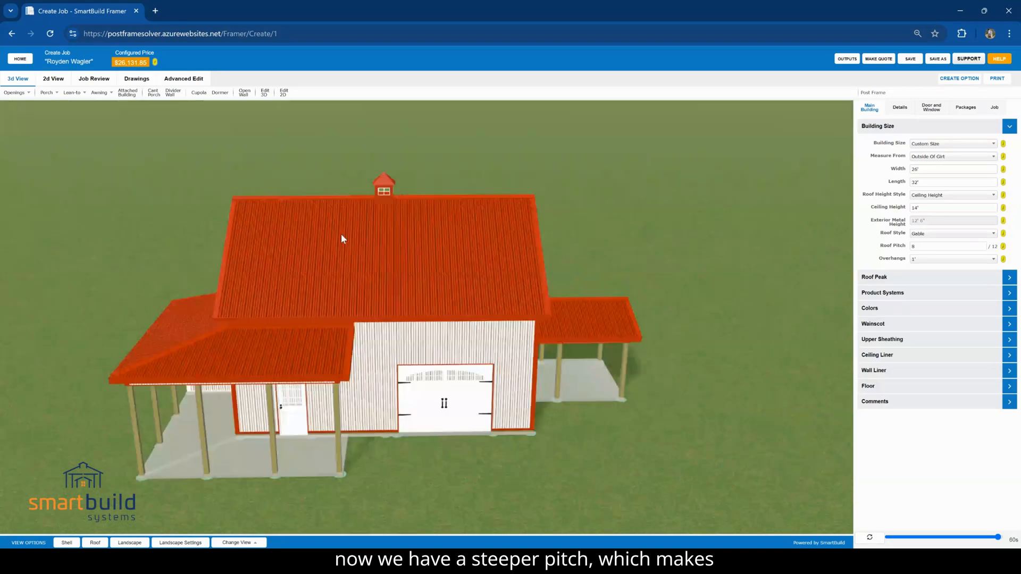
Set up a gable dormer with start 8', width 6', offset 1', height 3' and a 4/12 roof pitch
left_click(223, 97)
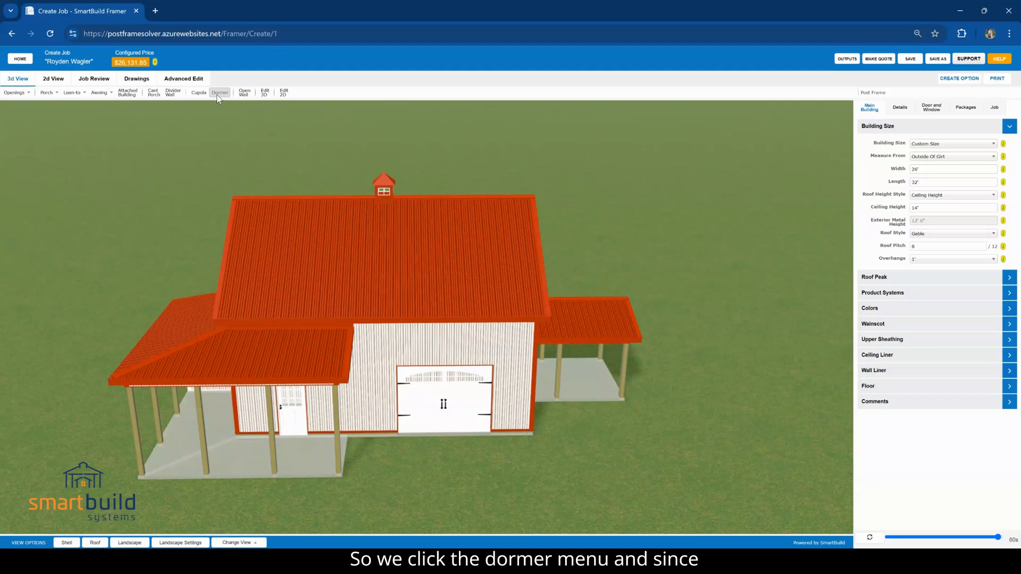
left_click_drag(874, 130, 562, 129)
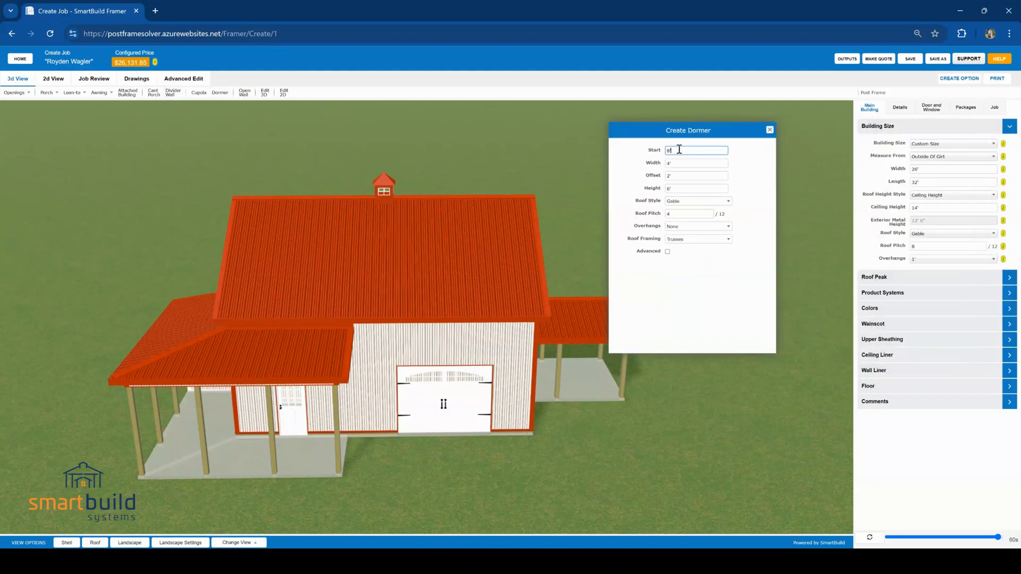
double_click(679, 150)
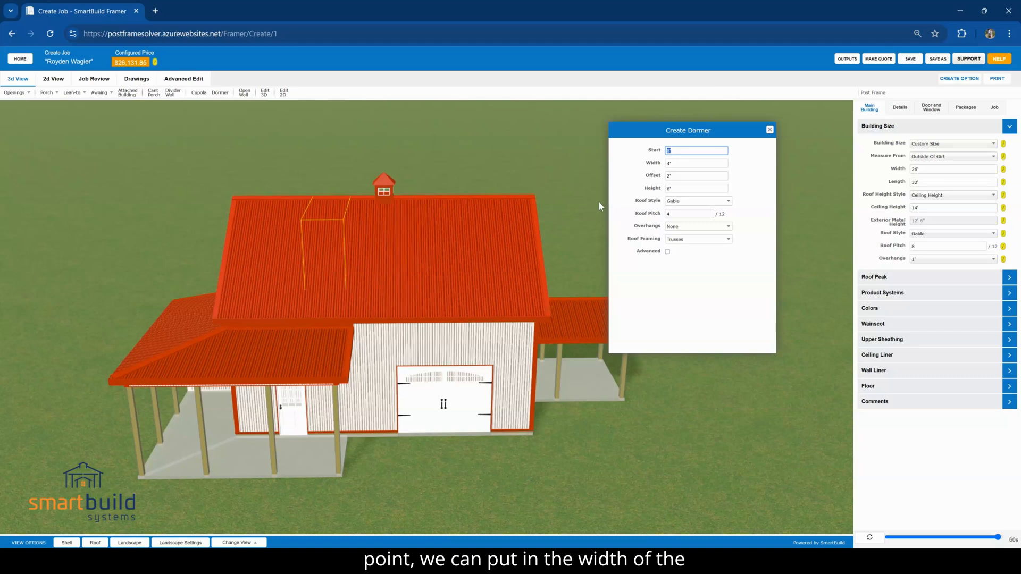
double_click(684, 163)
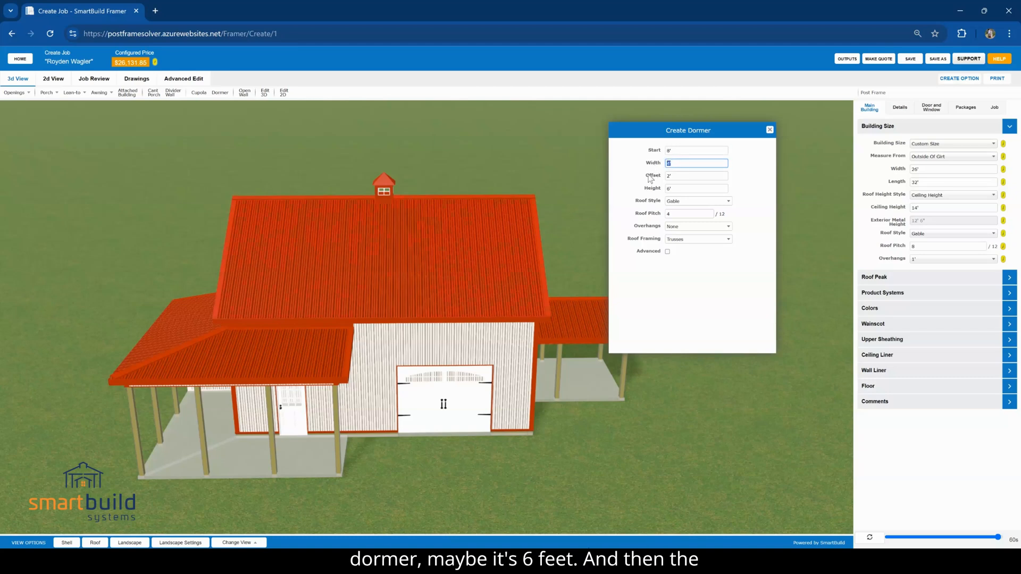
double_click(681, 176)
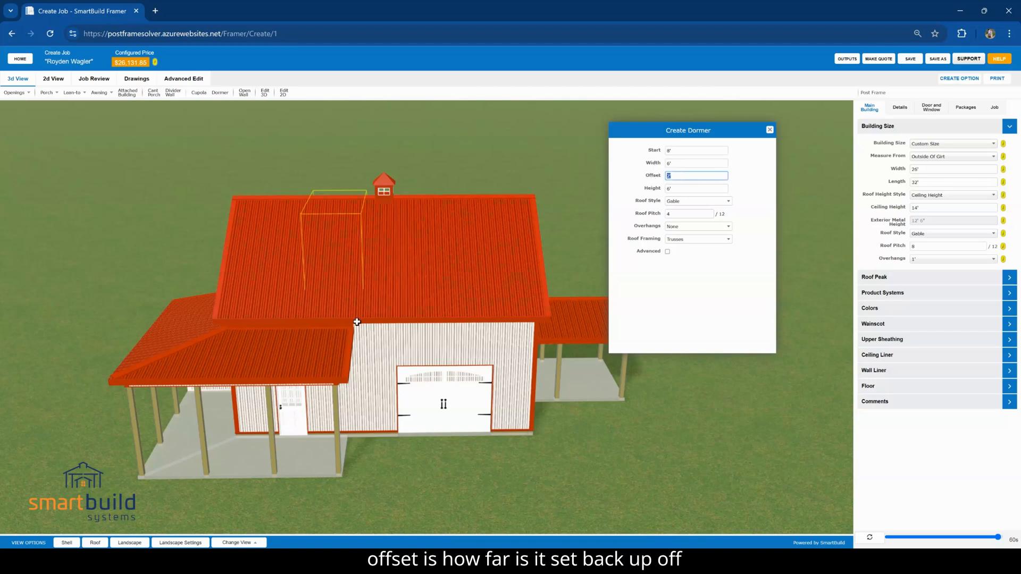
type("1")
double_click(668, 189)
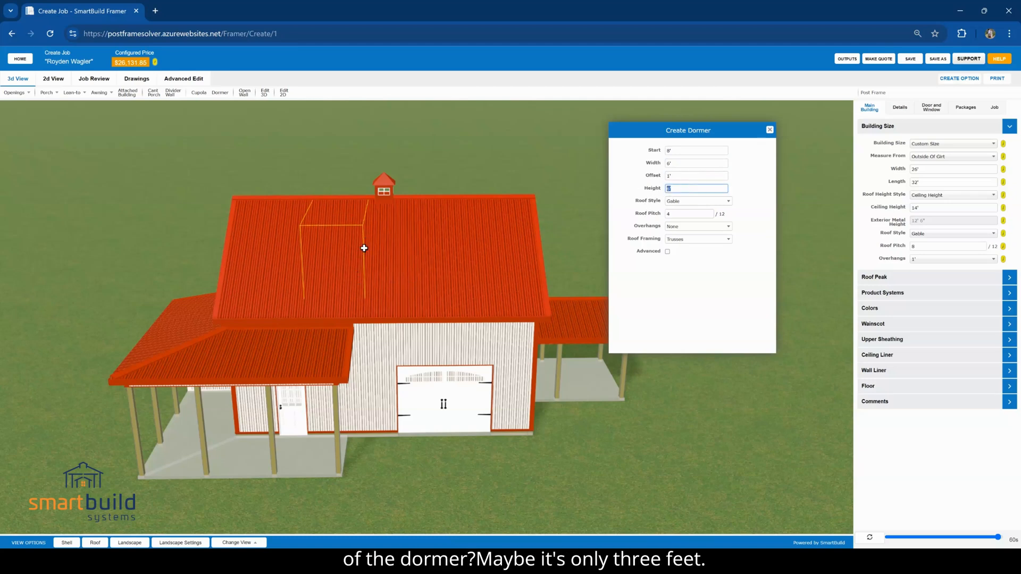
left_click(646, 205)
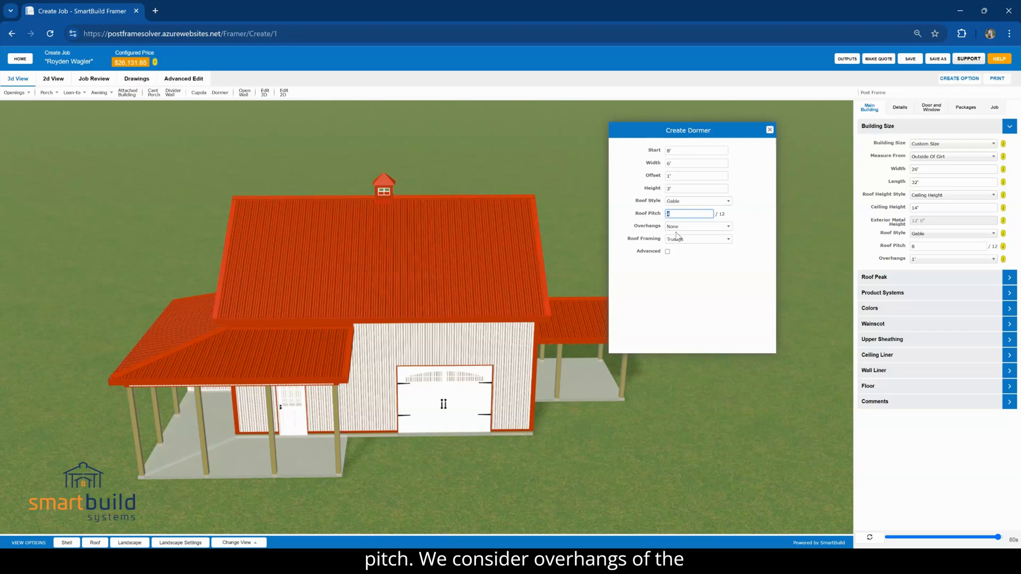
Give the dormer a 1' overhang and Rafters framing with advanced settings enabled, and place it on the main roof slope above the porch
left_click(692, 227)
left_click(679, 266)
left_click(684, 241)
left_click(679, 268)
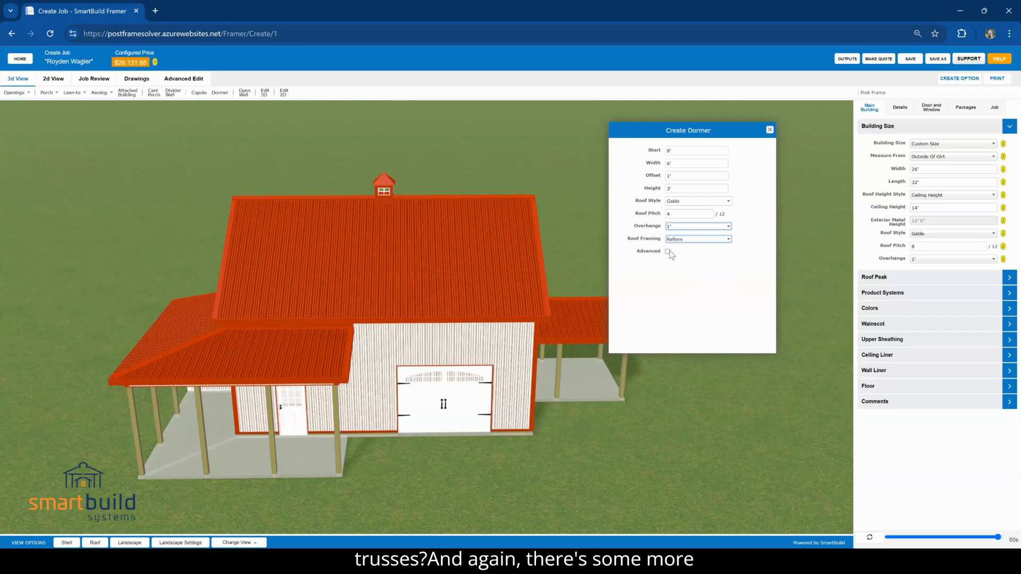
left_click(668, 252)
scroll(681, 323, "down", 5)
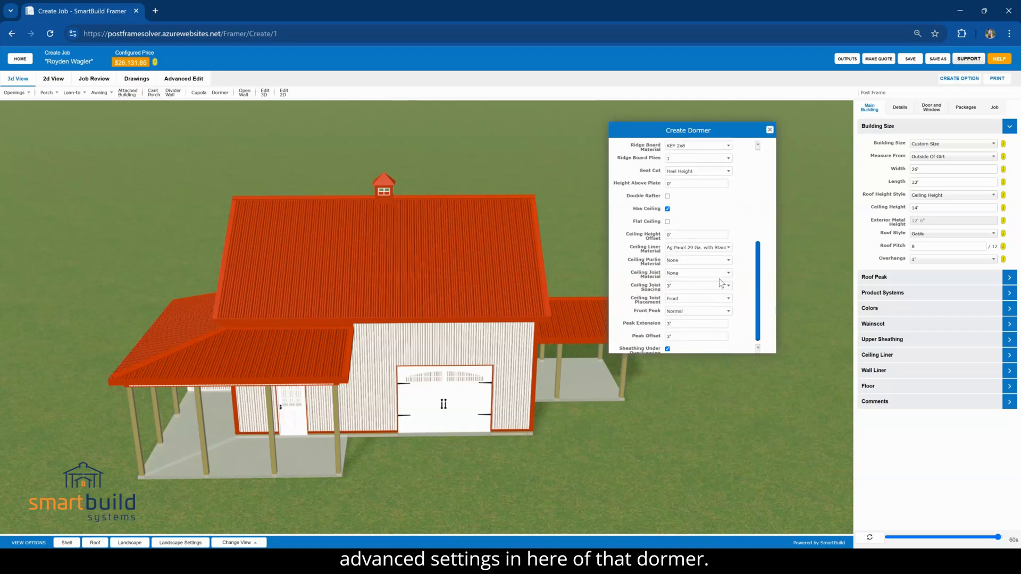
scroll(684, 251, "up", 5)
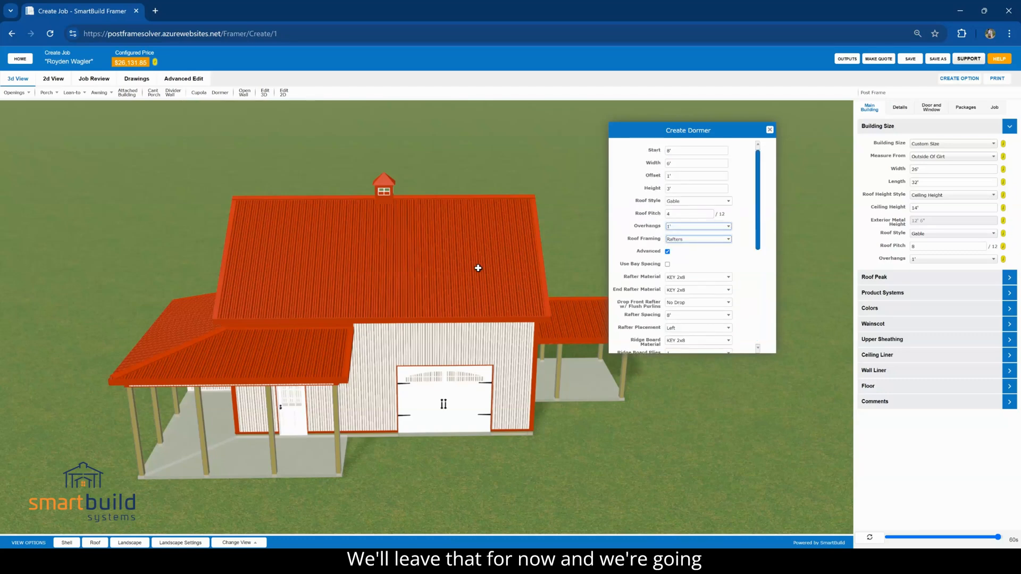
left_click(334, 255)
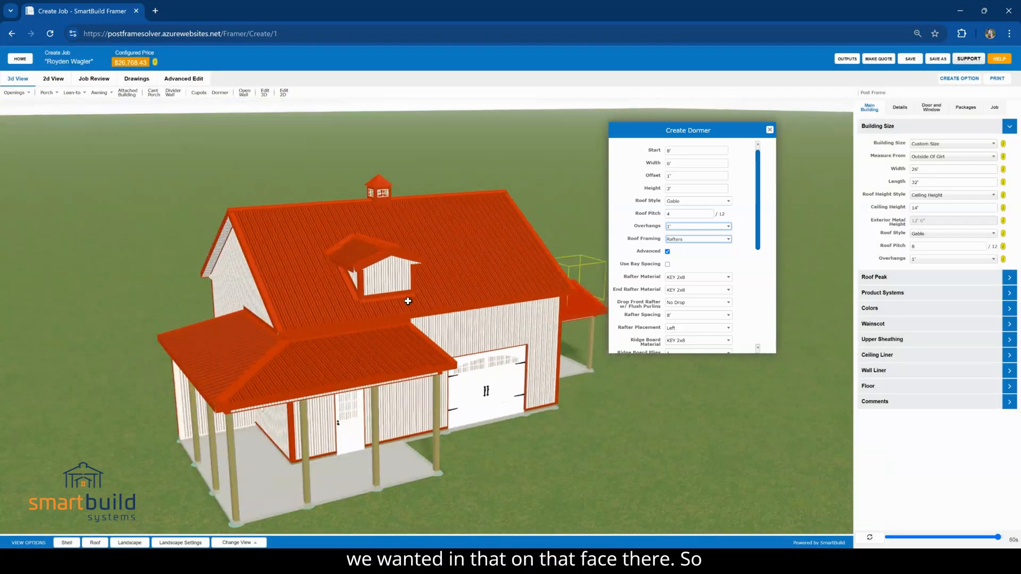
left_click(769, 129)
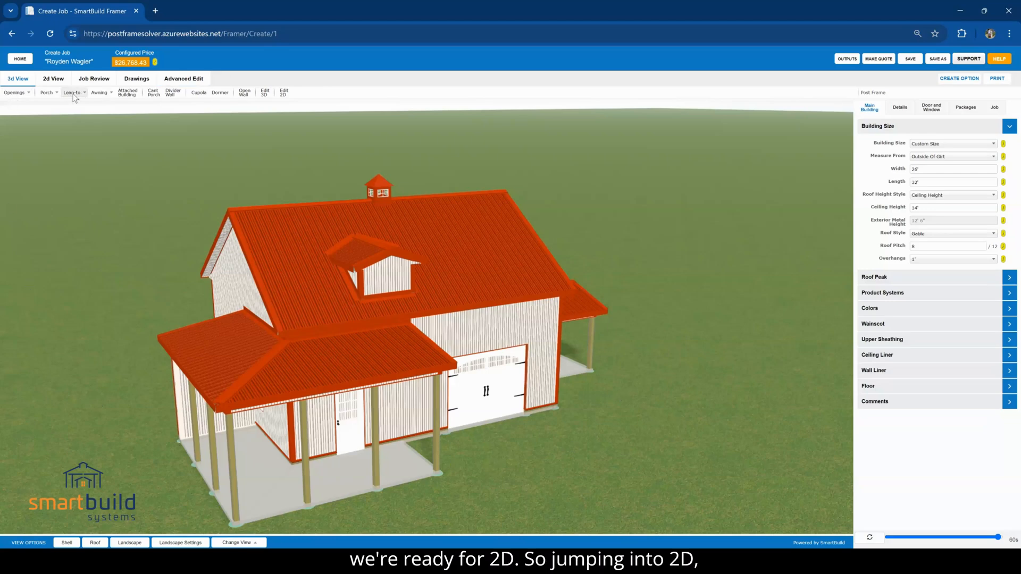
In 2D editing, offset the 10x8 carriage-style overhead door 3' from the wall corner and reposition it freehand to about 4' 7 3/4"
left_click(58, 83)
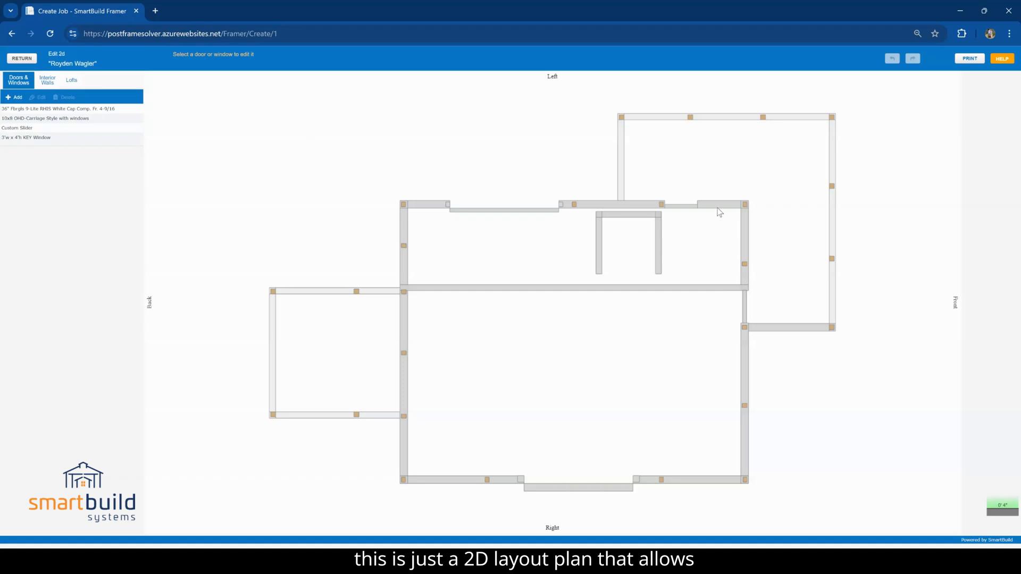
left_click(691, 205)
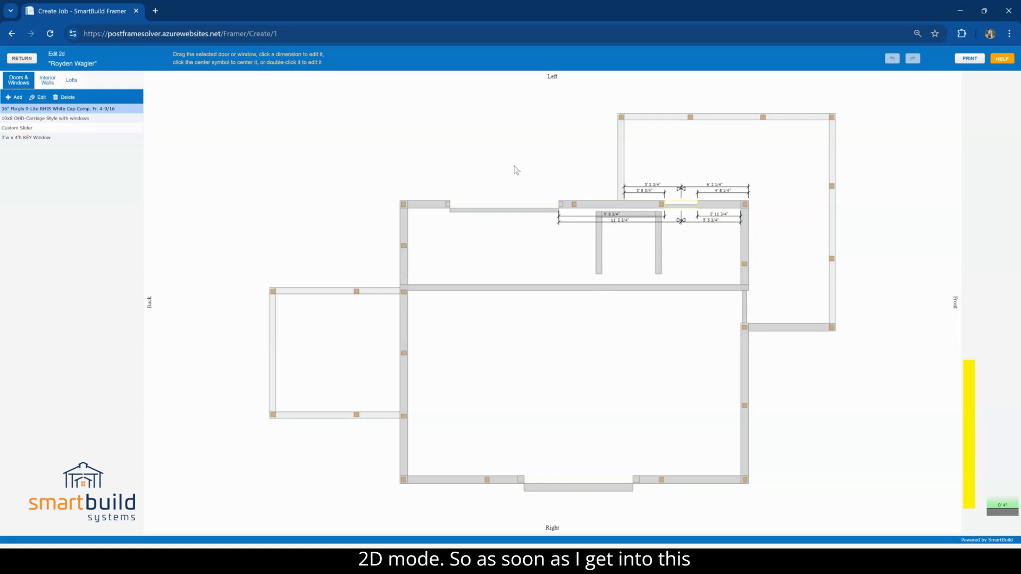
left_click(486, 206)
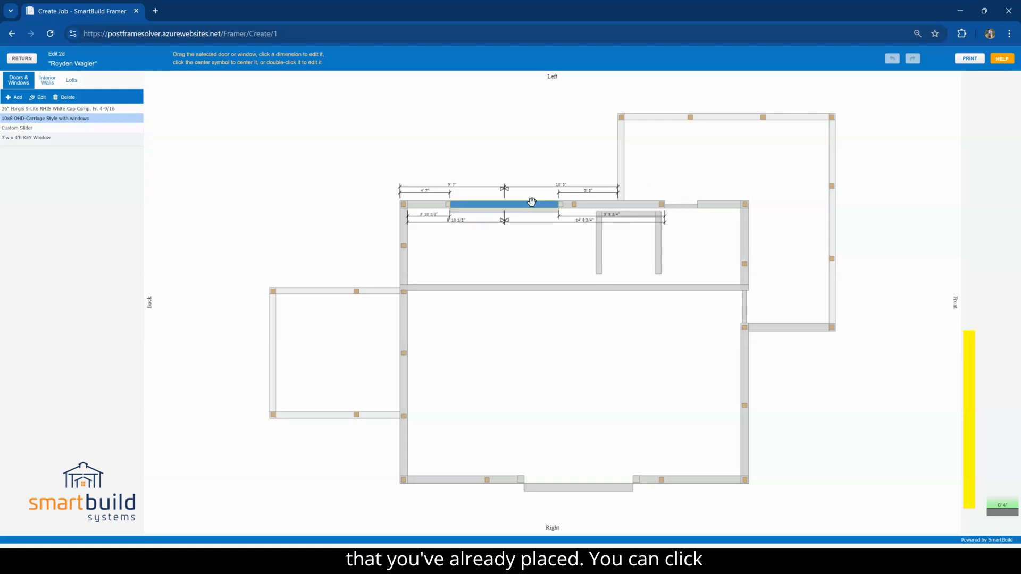
left_click(426, 190)
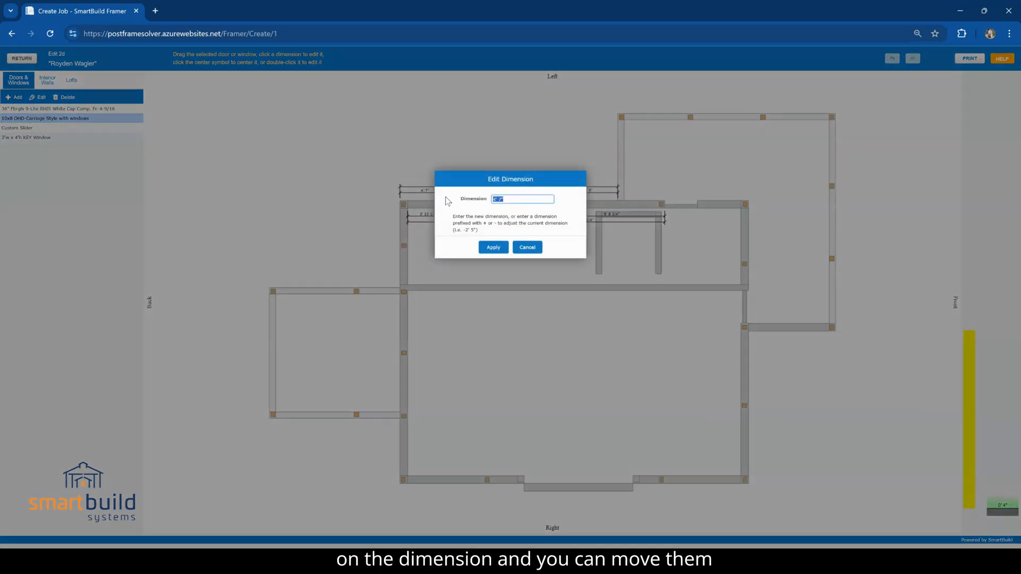
type("3'")
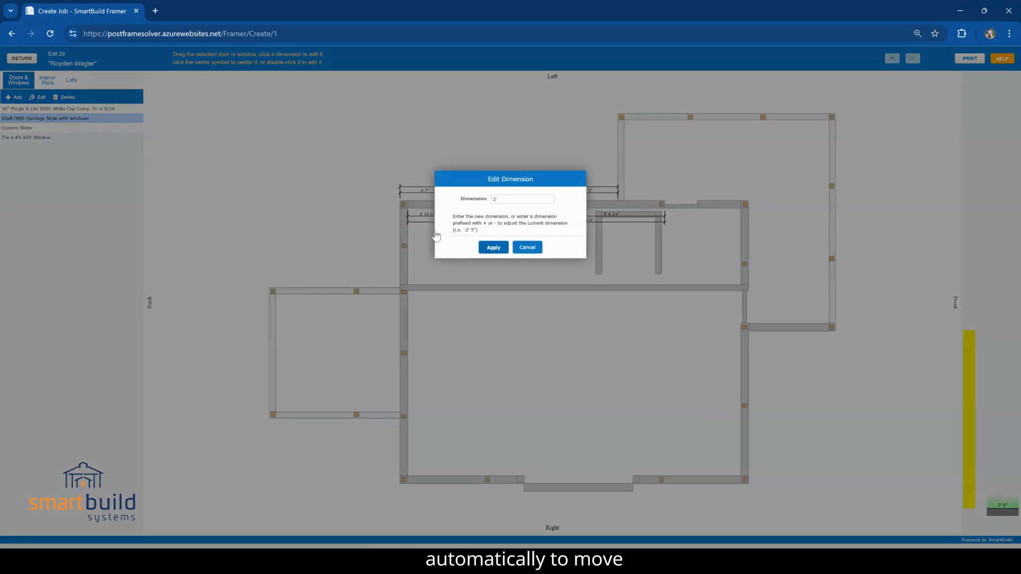
key("Return")
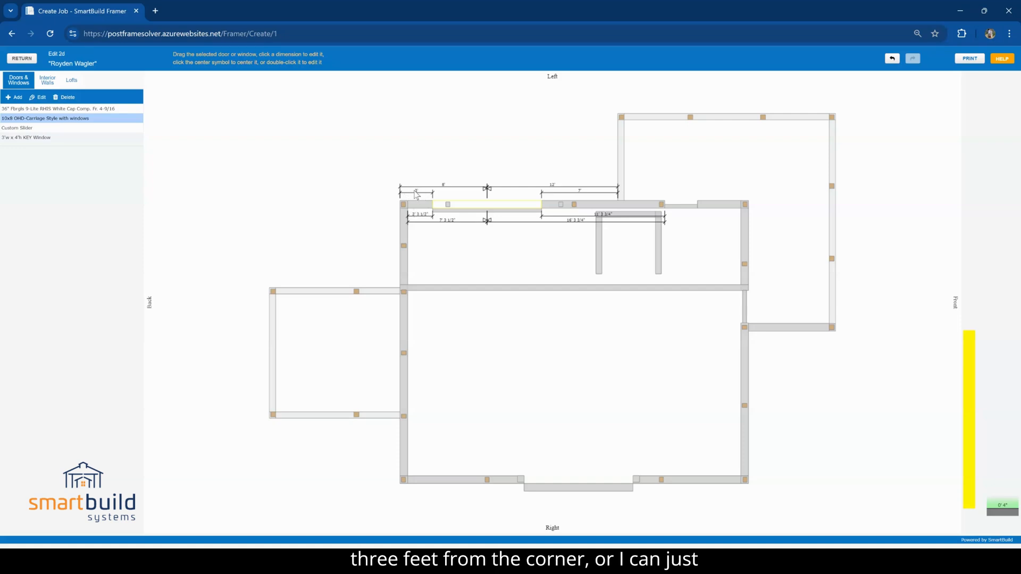
left_click_drag(456, 205, 480, 205)
left_click(506, 258)
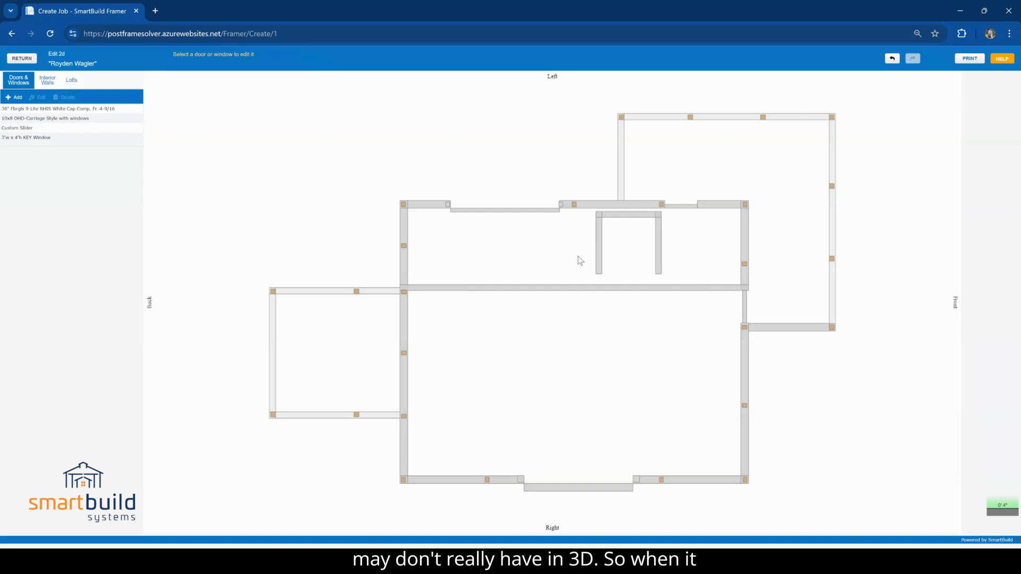
Place a panel-style walk door, 3x68 Door_3 Panel LH IS_Black, on the Right wall between the slider and the front corner
left_click(15, 97)
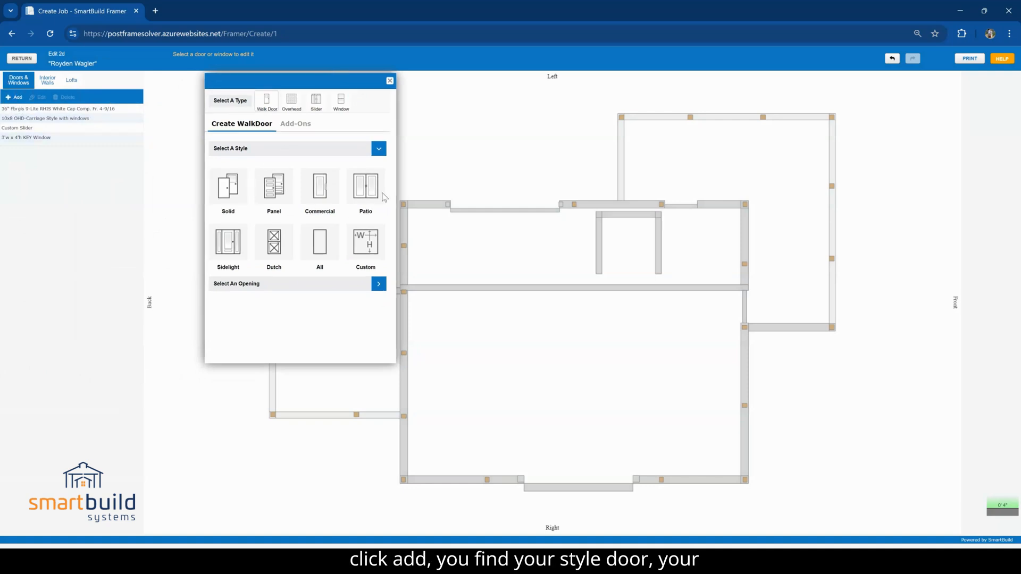
left_click(272, 197)
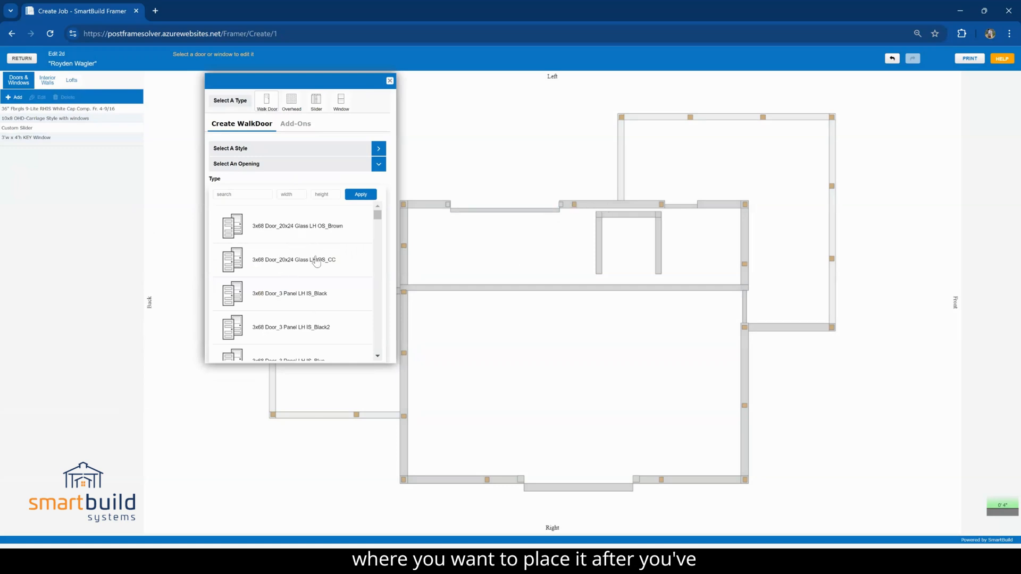
left_click(305, 294)
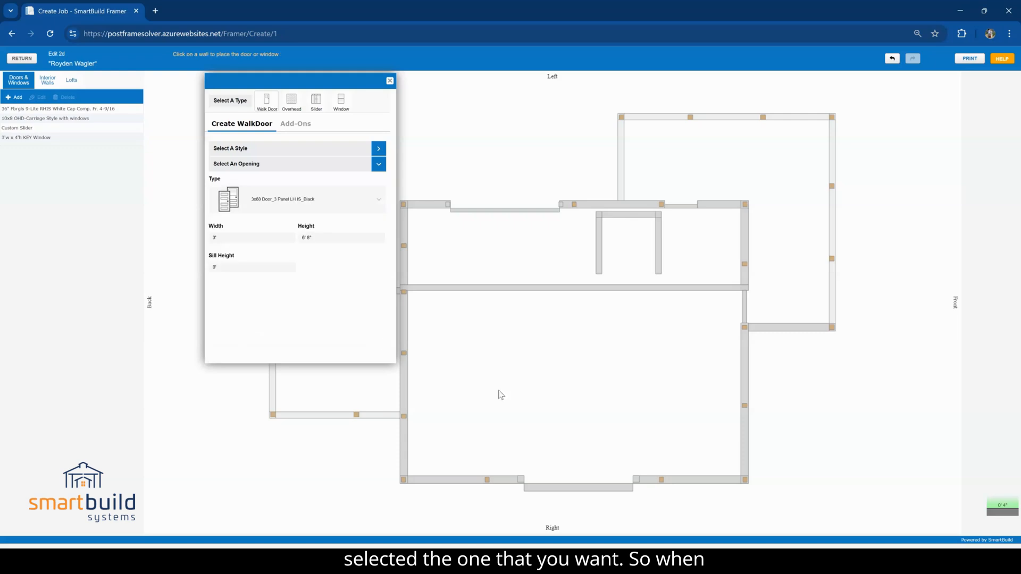
left_click(701, 480)
Undo the walk door placement, redo it, undo it again, and finish adding doors
left_click(889, 59)
left_click(894, 58)
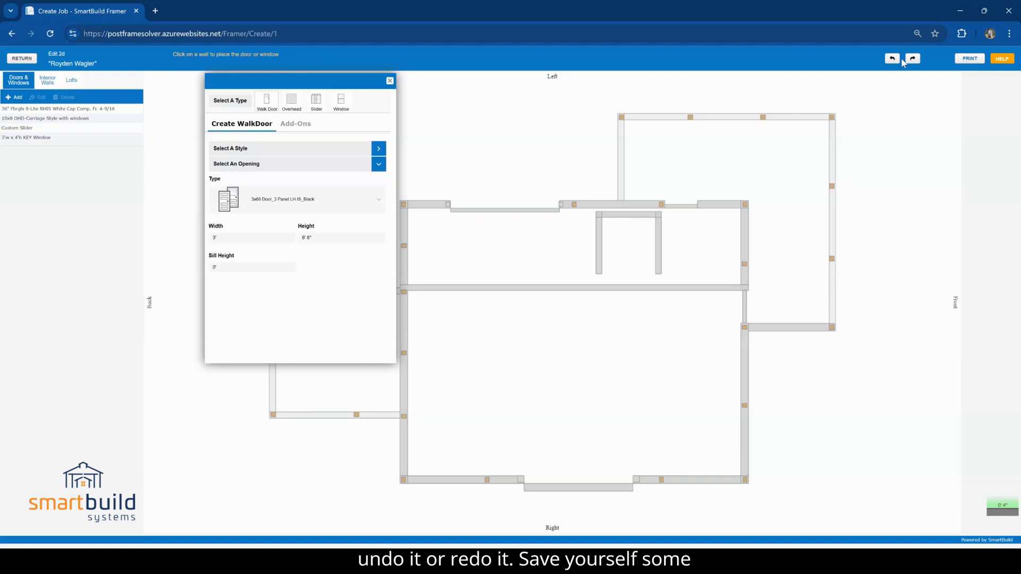
left_click(915, 60)
left_click(894, 60)
left_click(390, 81)
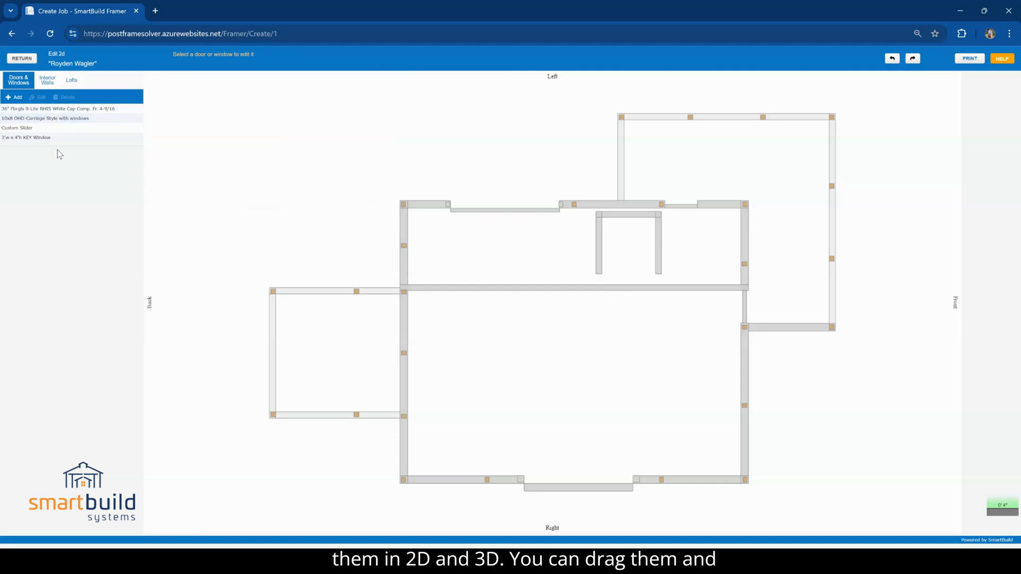
Center the 36" walk door on the Left wall using the outside span between the porch edge and the front corner
left_click(691, 205)
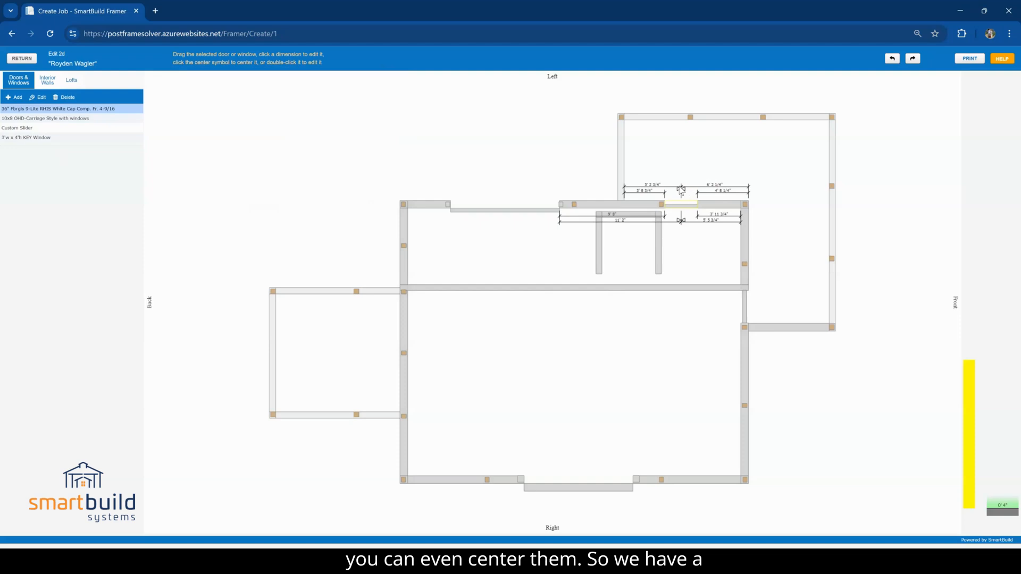
left_click(681, 189)
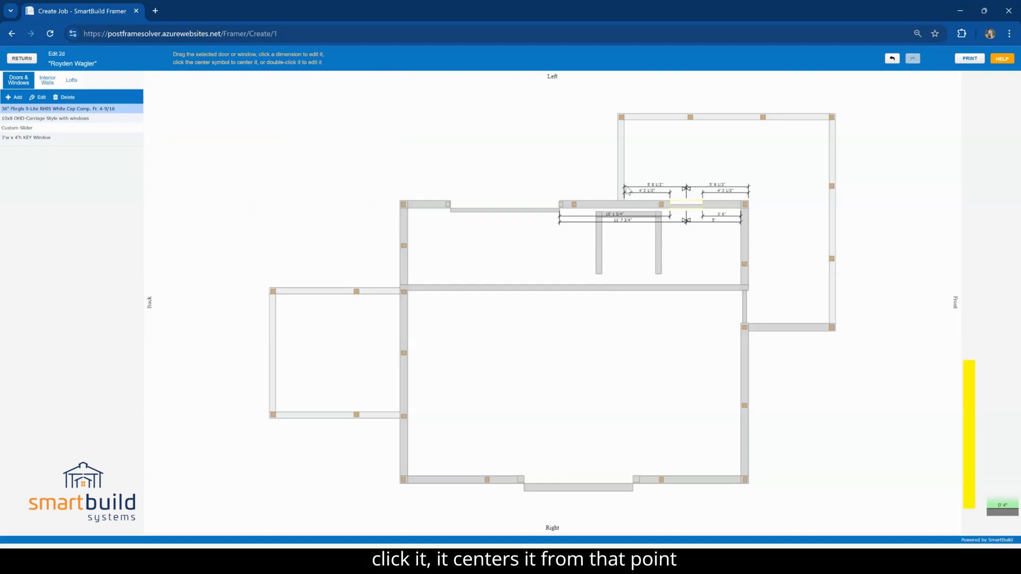
left_click(509, 205)
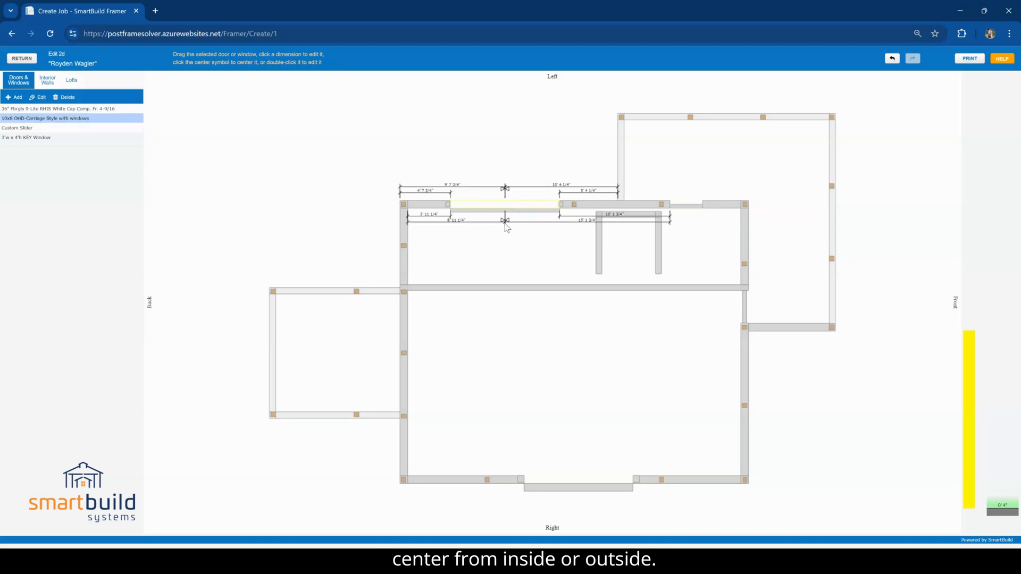
left_click(462, 160)
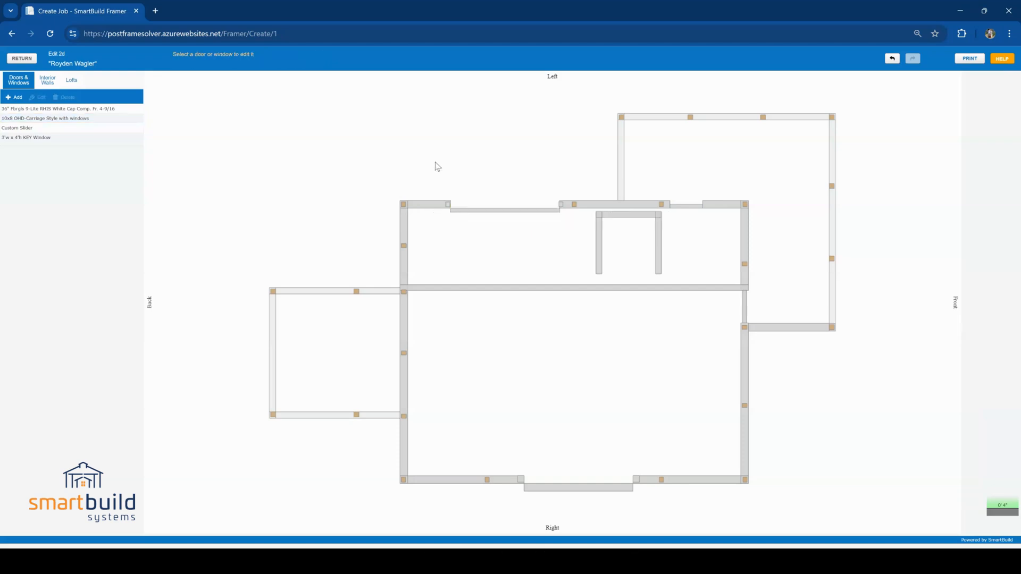
Add a full-length stud-frame interior wall 4' from the Right wall and delete the existing INT-1 divider wall
left_click(46, 82)
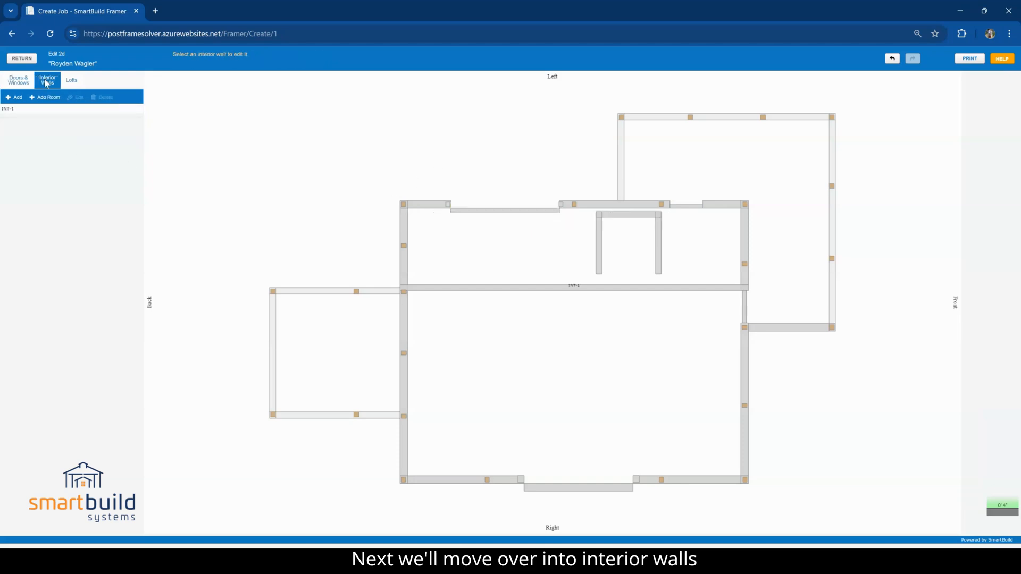
left_click(13, 98)
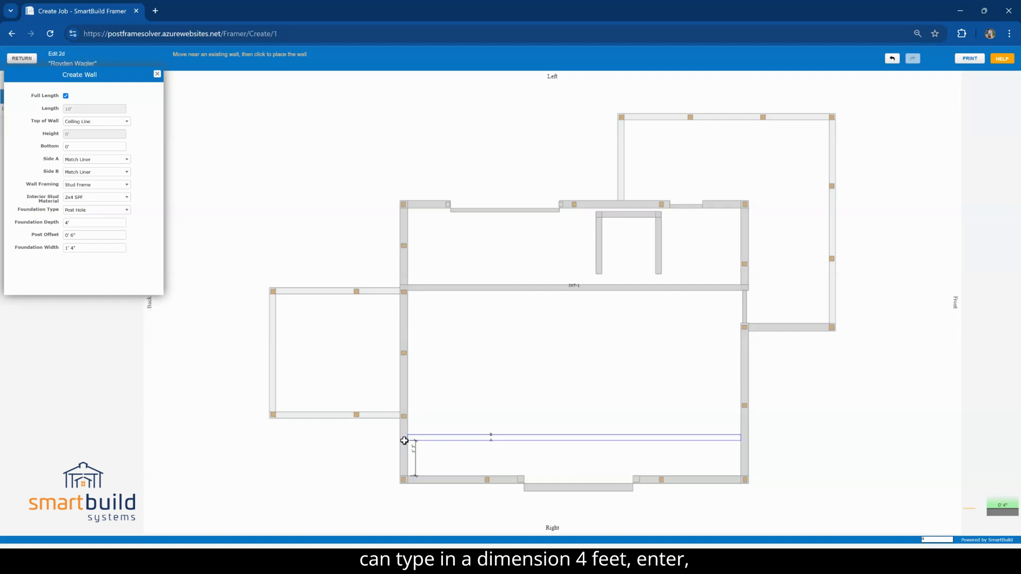
type("4")
key("Return")
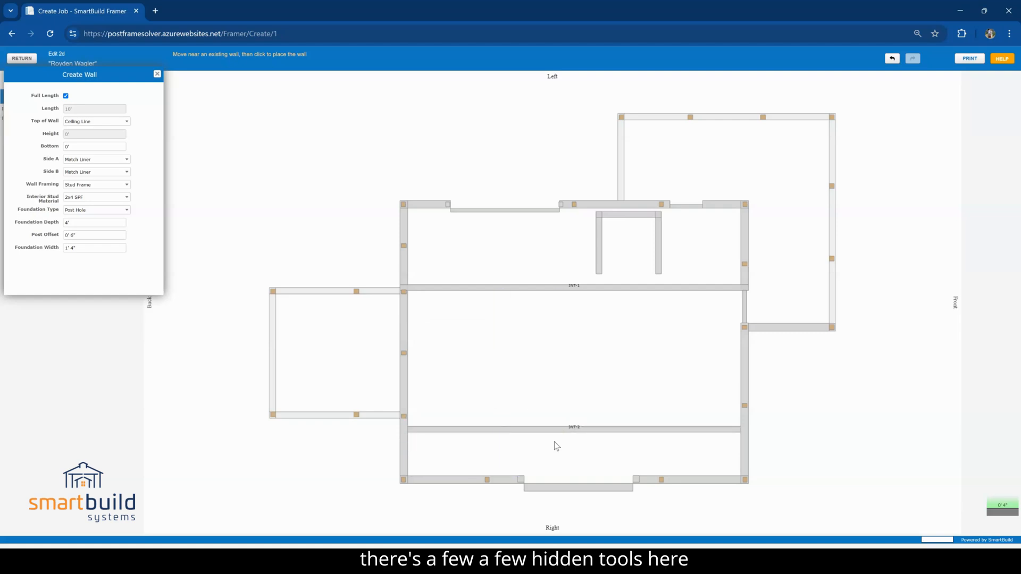
left_click(157, 74)
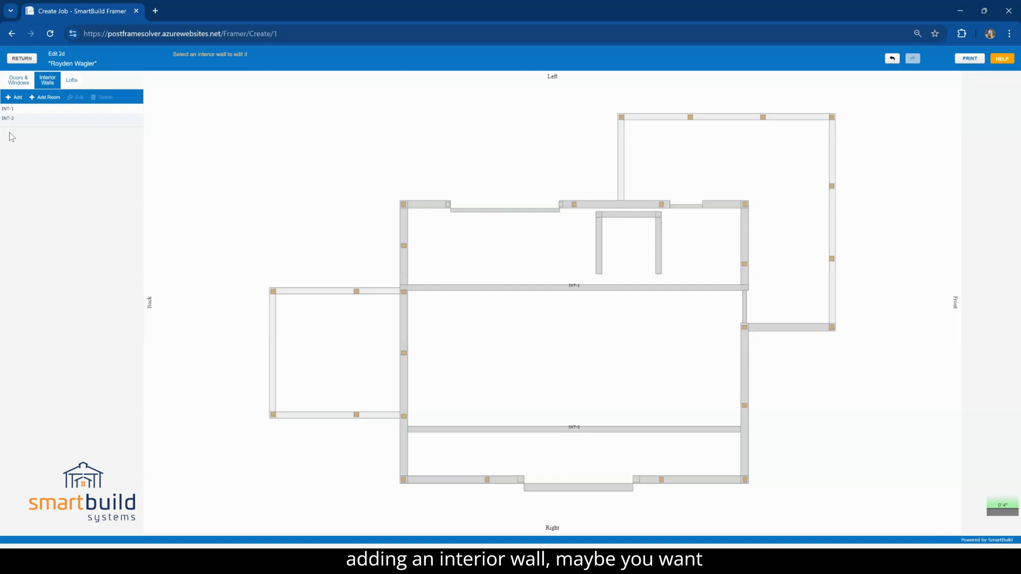
left_click(508, 288)
left_click(104, 98)
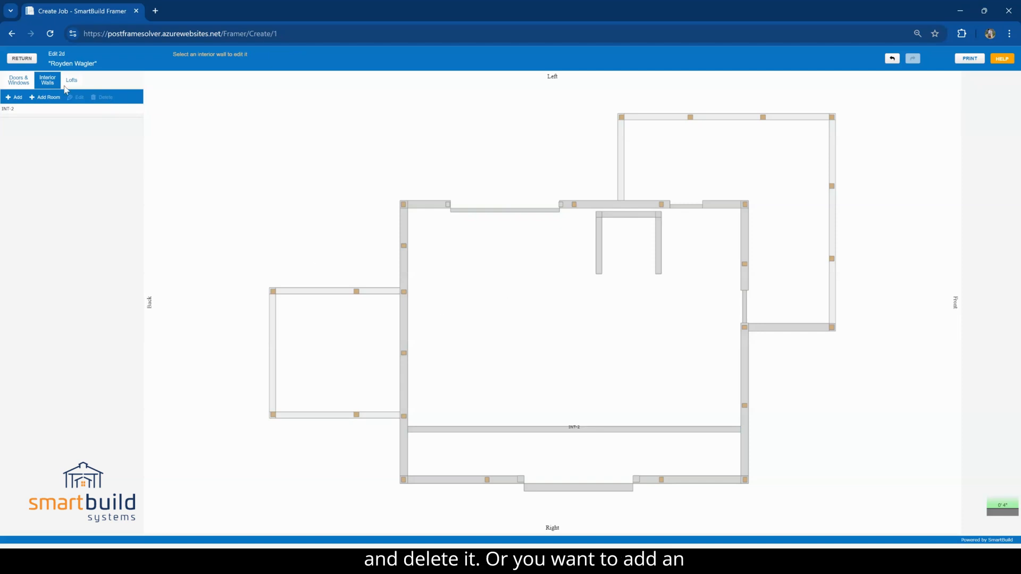
Create a 10' by 8' room with a custom wall height in the corner between the Front wall and the INT-2 interior wall
left_click(46, 97)
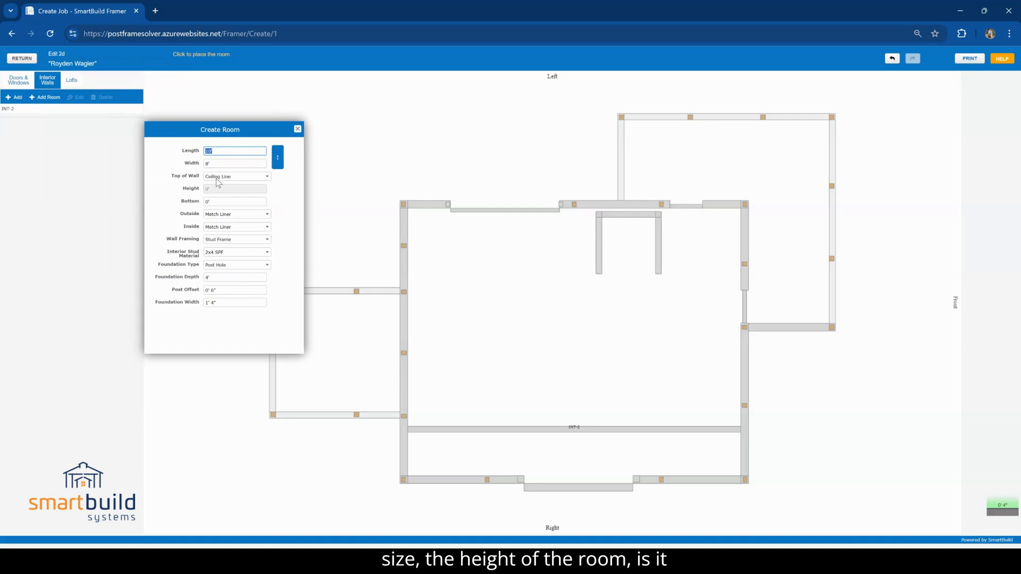
left_click(218, 182)
left_click(230, 193)
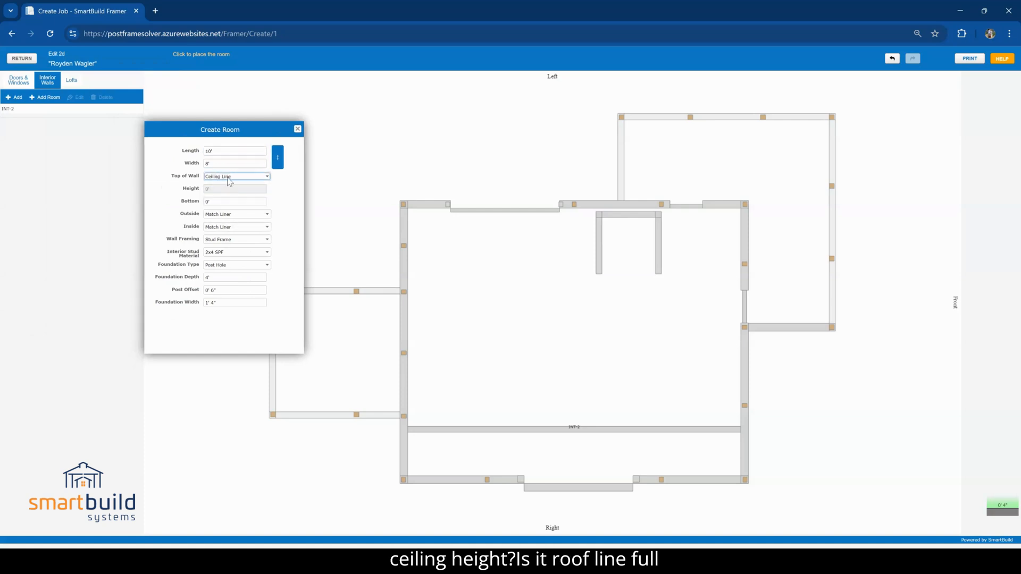
left_click(230, 179)
left_click(186, 186)
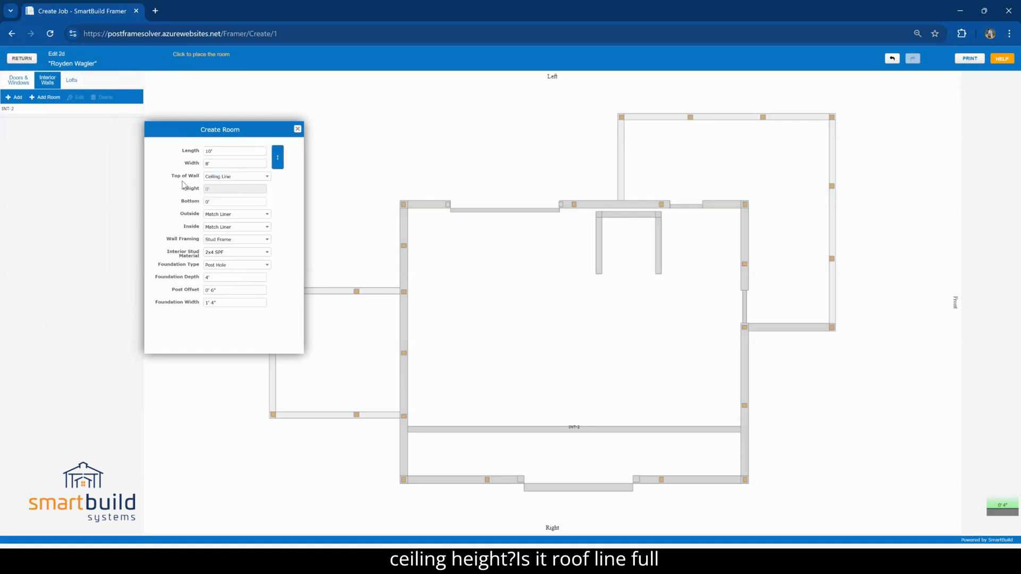
left_click(212, 202)
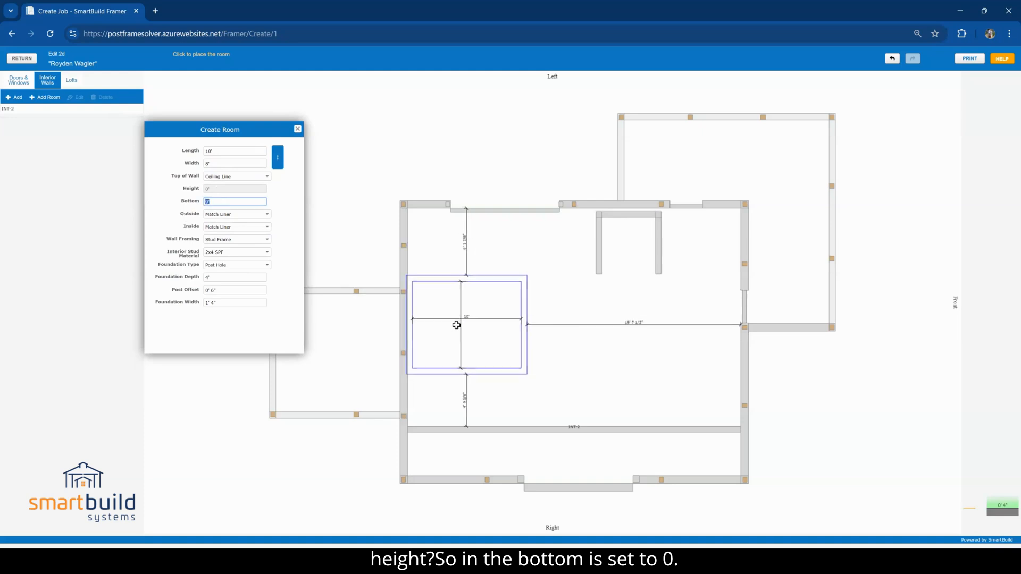
left_click(229, 177)
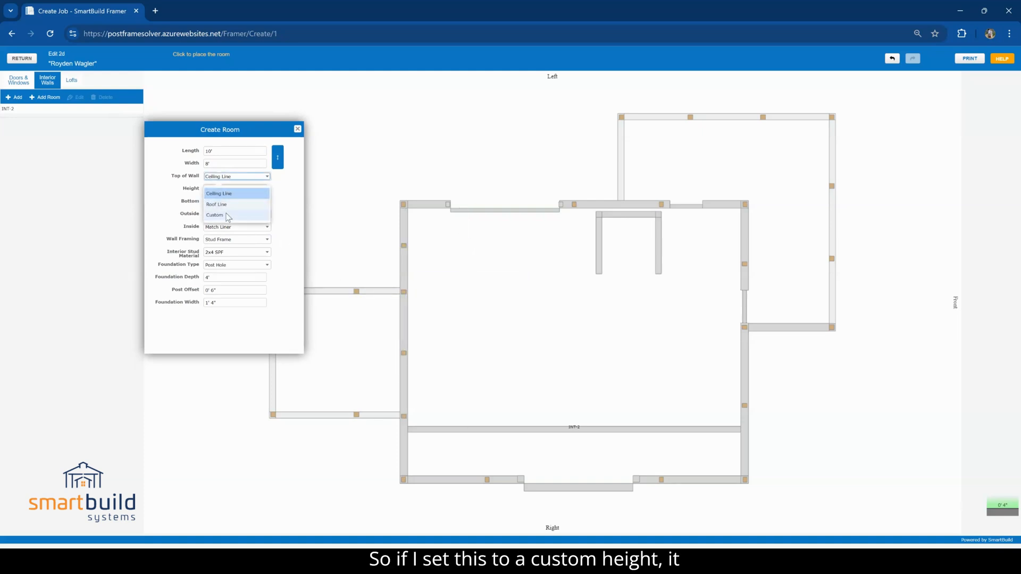
left_click(228, 215)
left_click(209, 189)
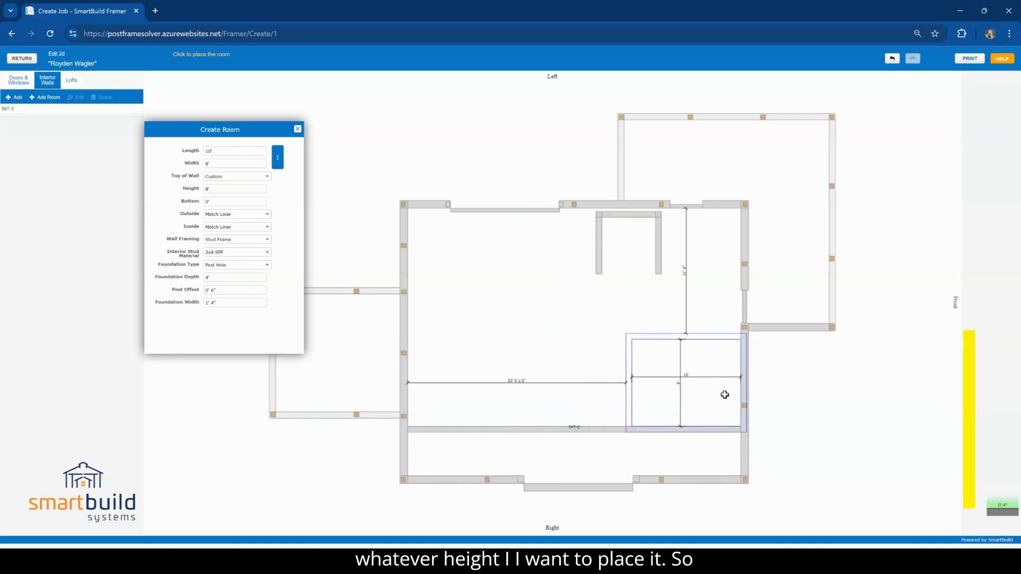
left_click(720, 394)
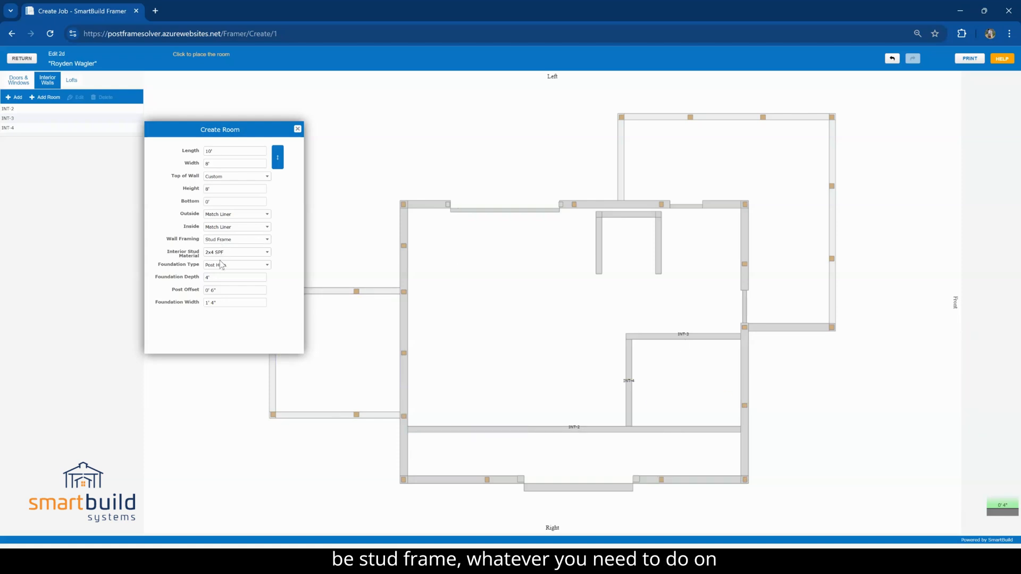
left_click(298, 129)
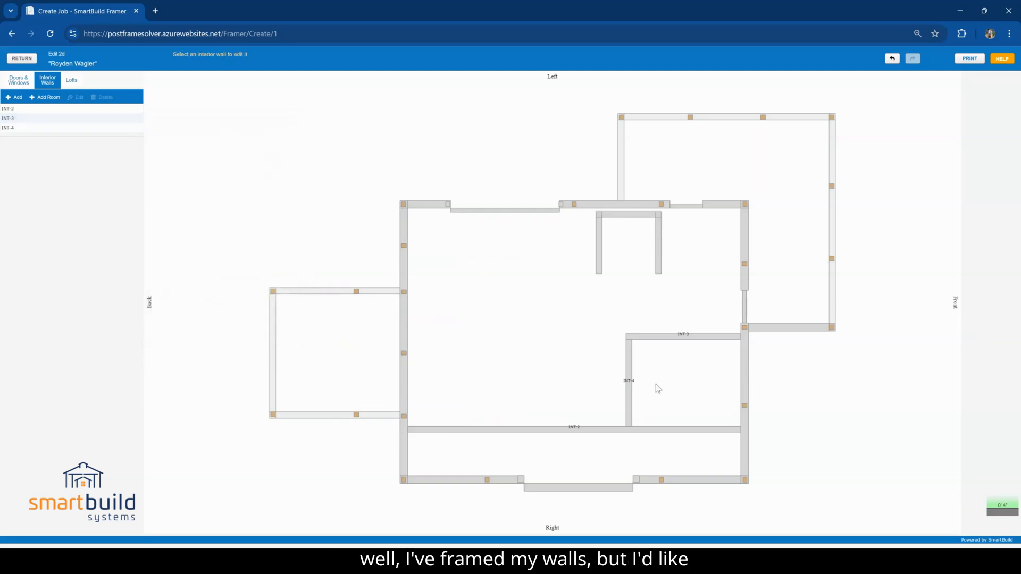
Add a 10' 4" by 8' 4" loft at 8' height without a ceiling, placed over the new corner room
left_click(73, 81)
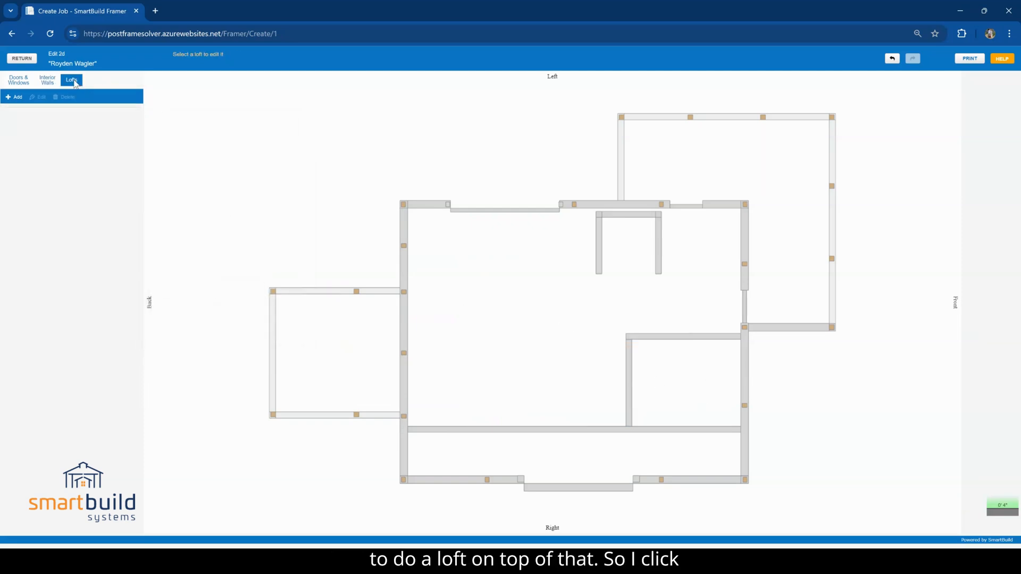
left_click(14, 97)
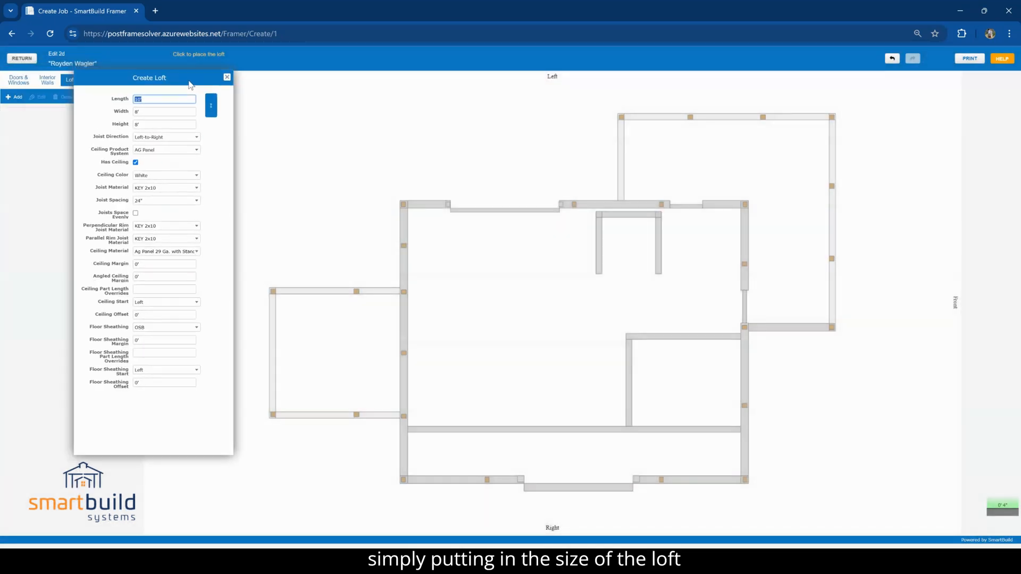
type("' 4\"")
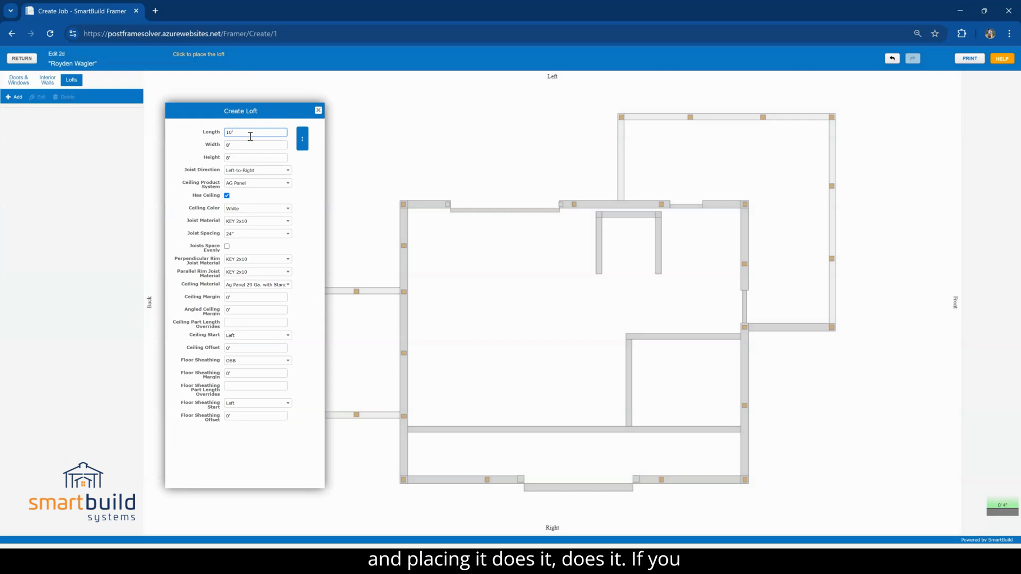
left_click(264, 145)
type("4\"")
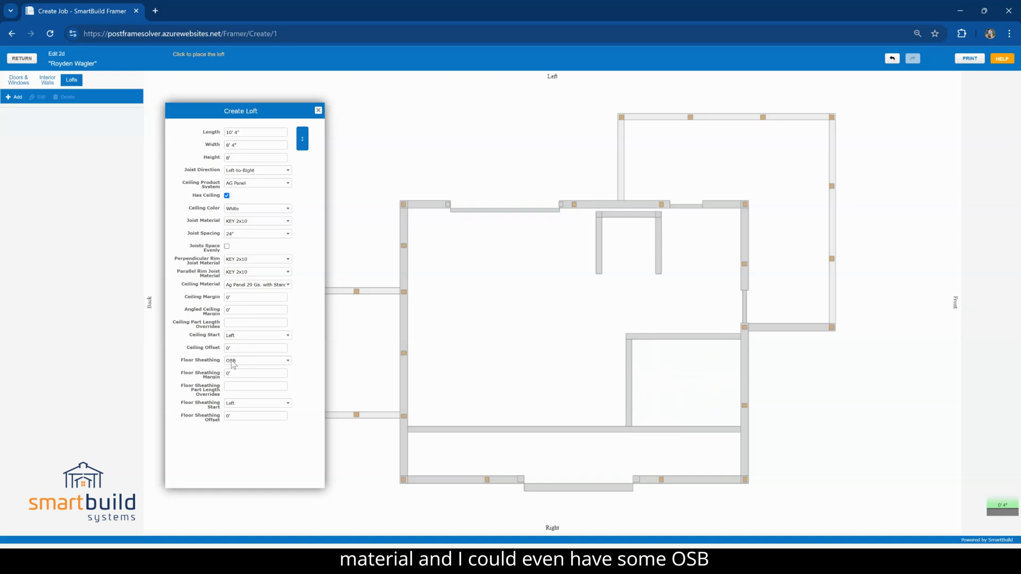
left_click(226, 195)
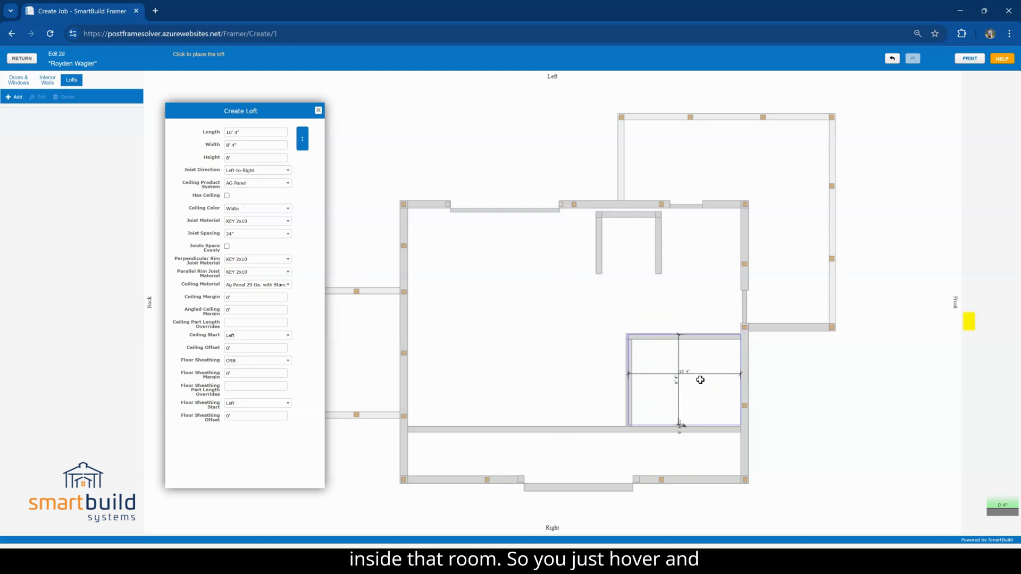
left_click(700, 380)
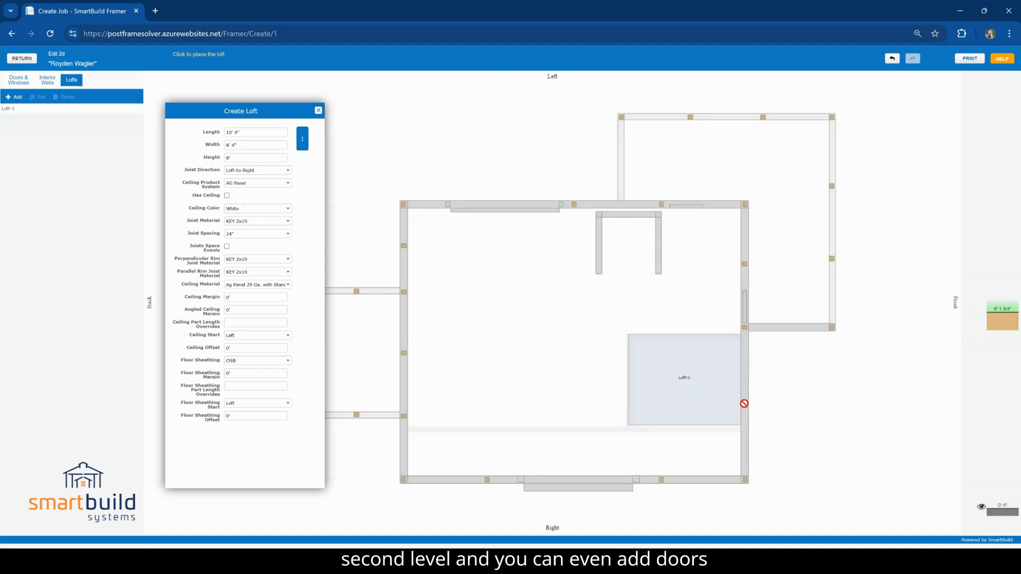
Place 3' by 6' 8" brown walk doors with 20x24 glass in the corner room's and Right walls on the slab level, and return to 3D
left_click(318, 110)
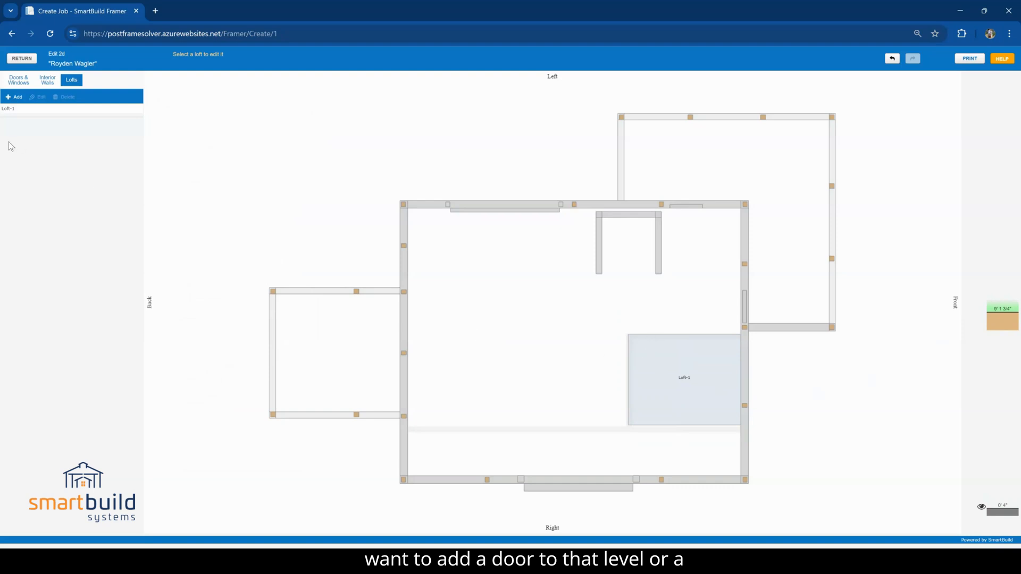
left_click(19, 80)
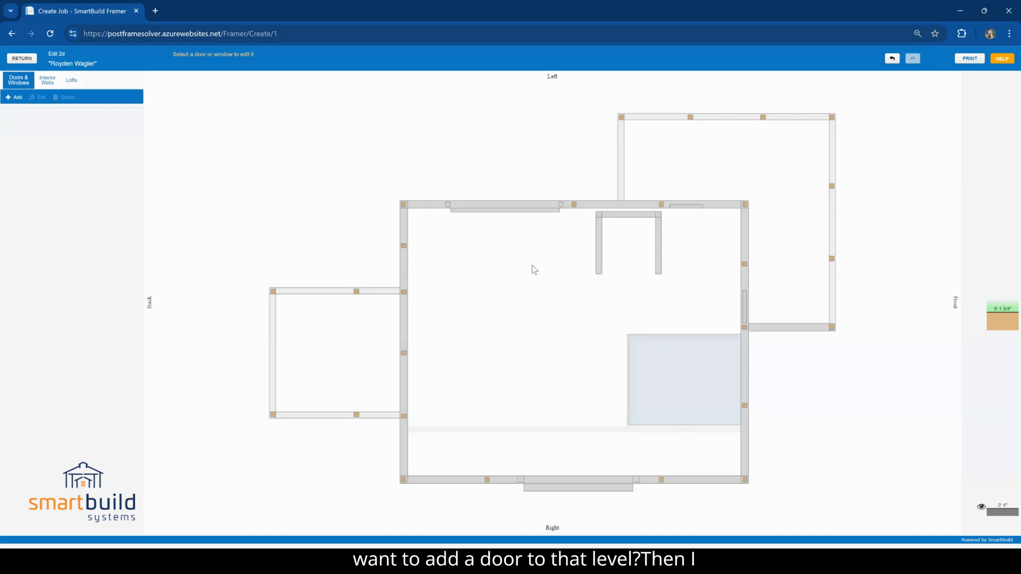
left_click(1004, 512)
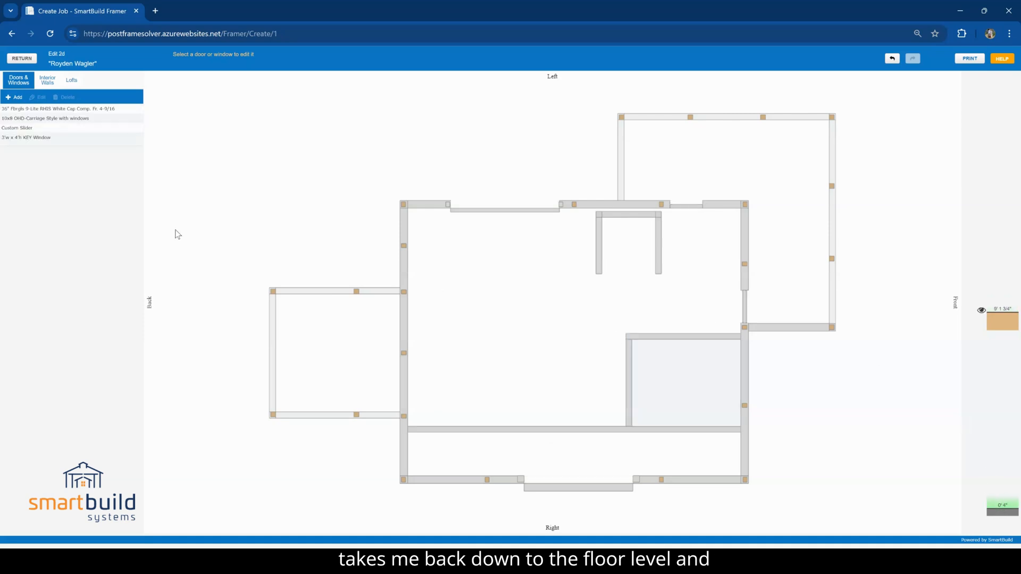
left_click(14, 97)
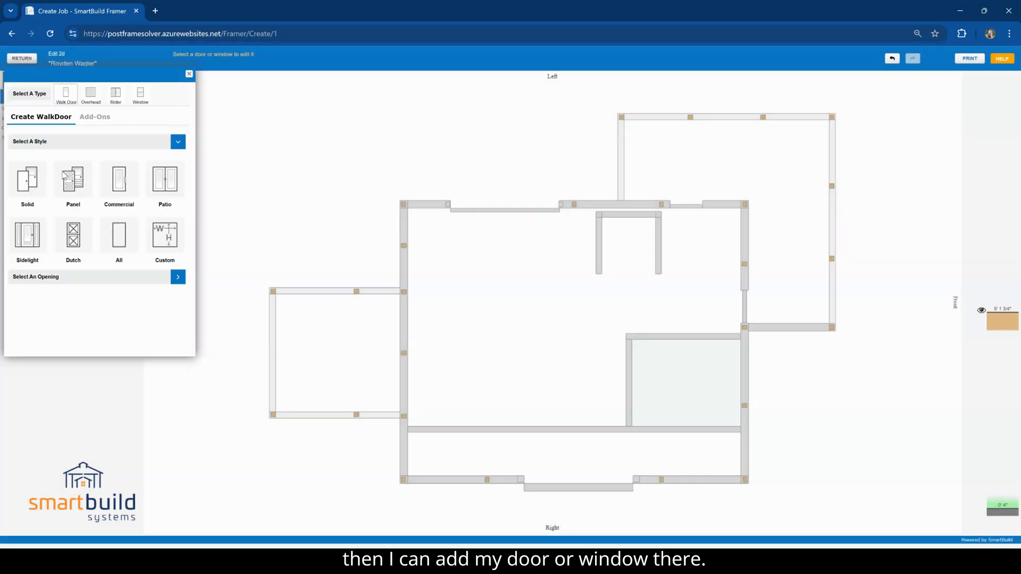
left_click(104, 224)
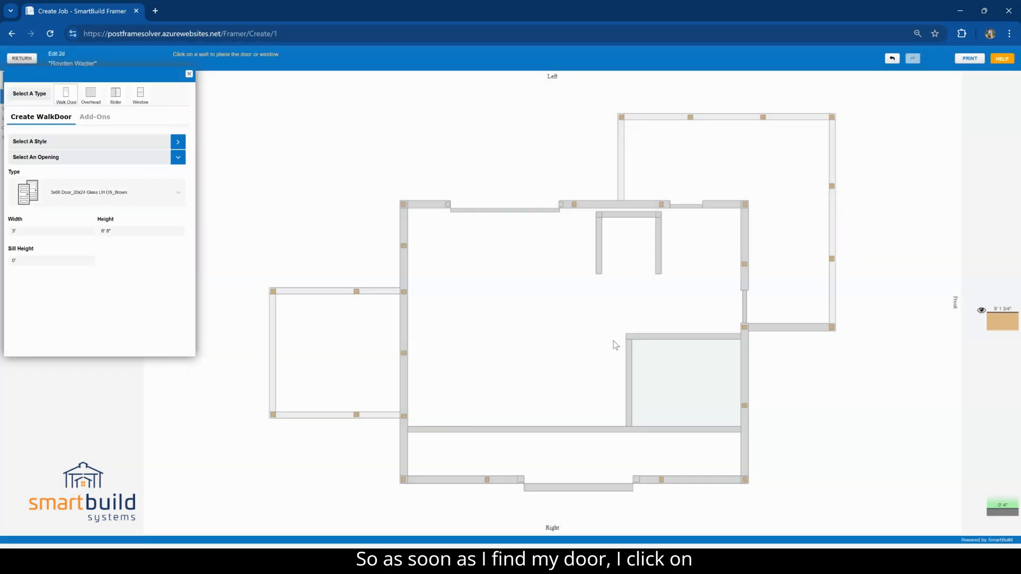
left_click(669, 338)
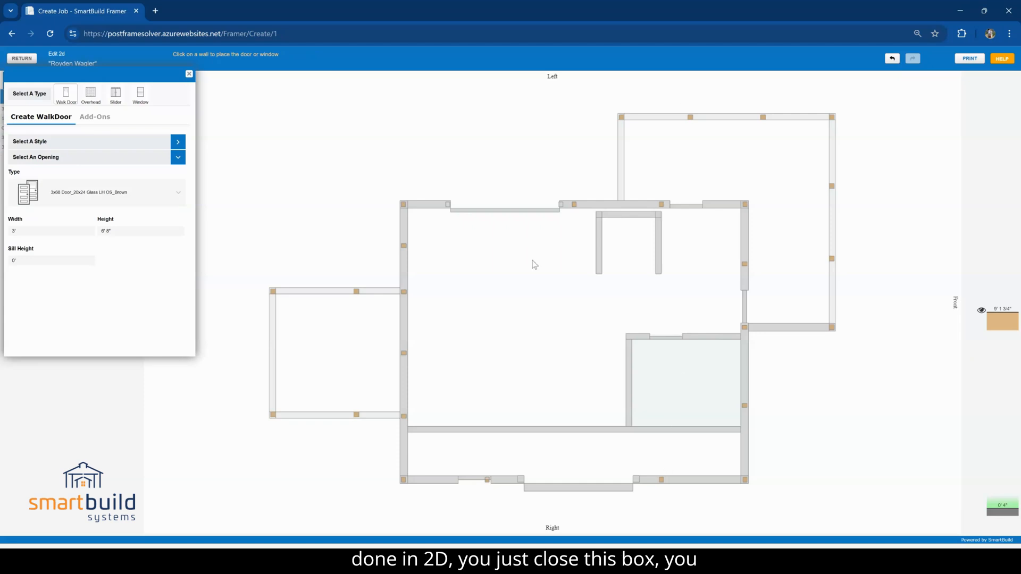
left_click(189, 75)
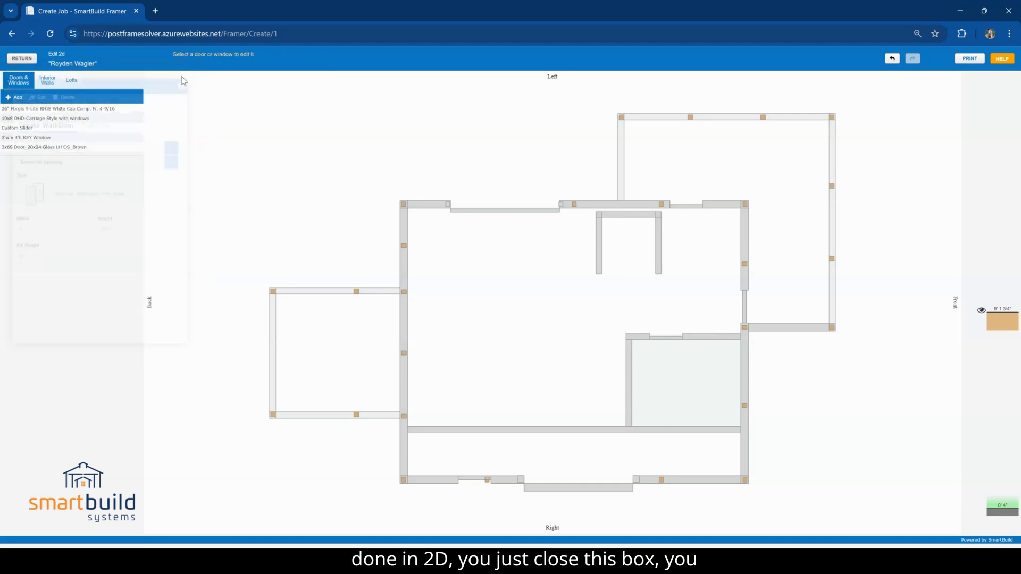
left_click(22, 58)
left_click(477, 248)
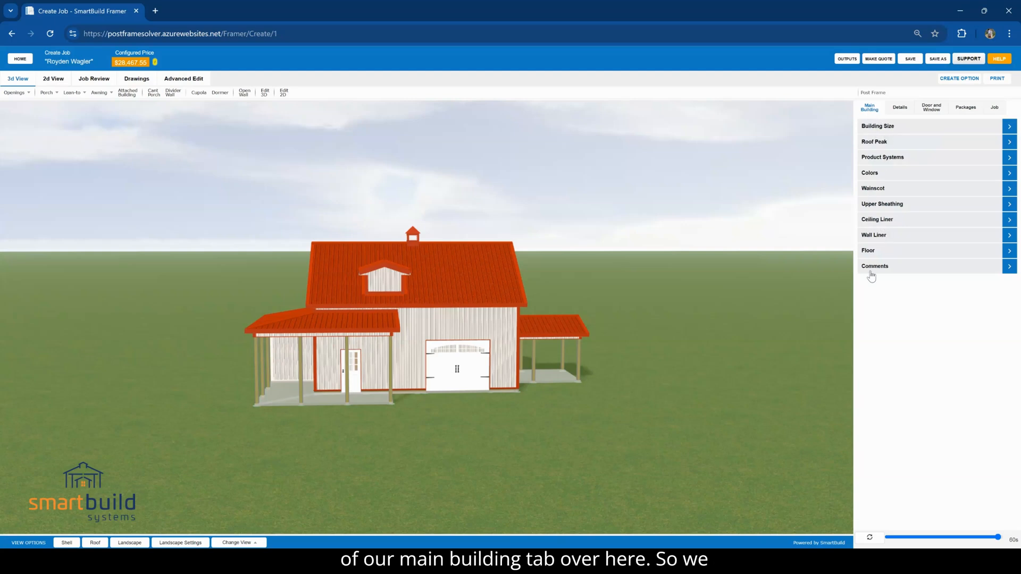
Review the building size settings for width, length, ceiling height, roof height style and roof pitch
left_click(889, 127)
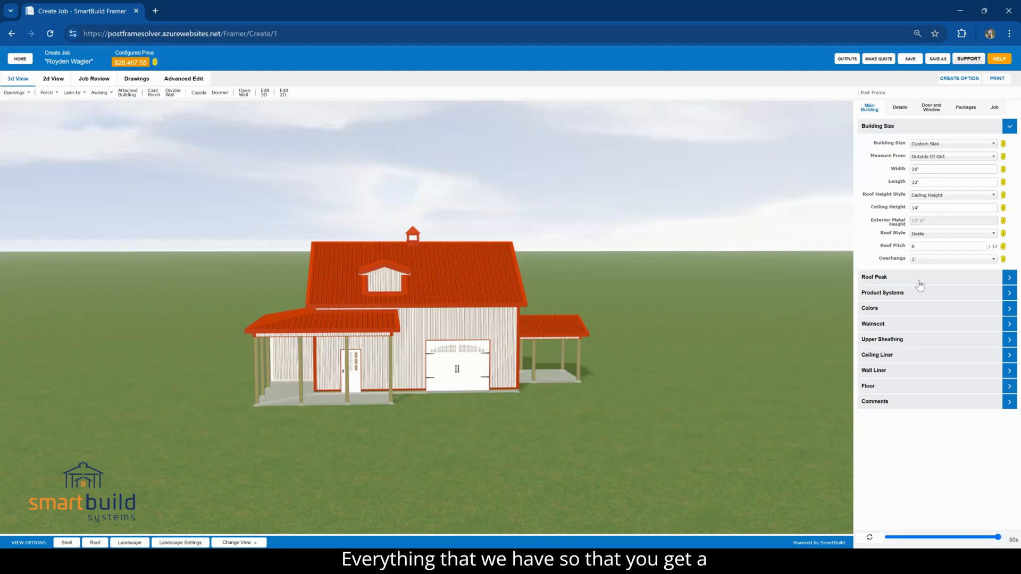
left_click(910, 170)
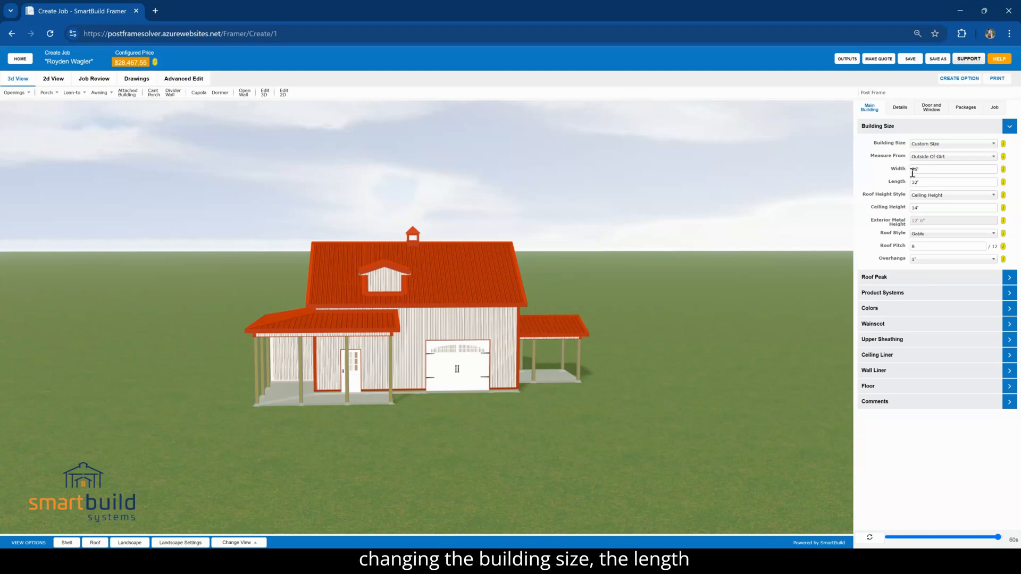
left_click(910, 182)
left_click(910, 207)
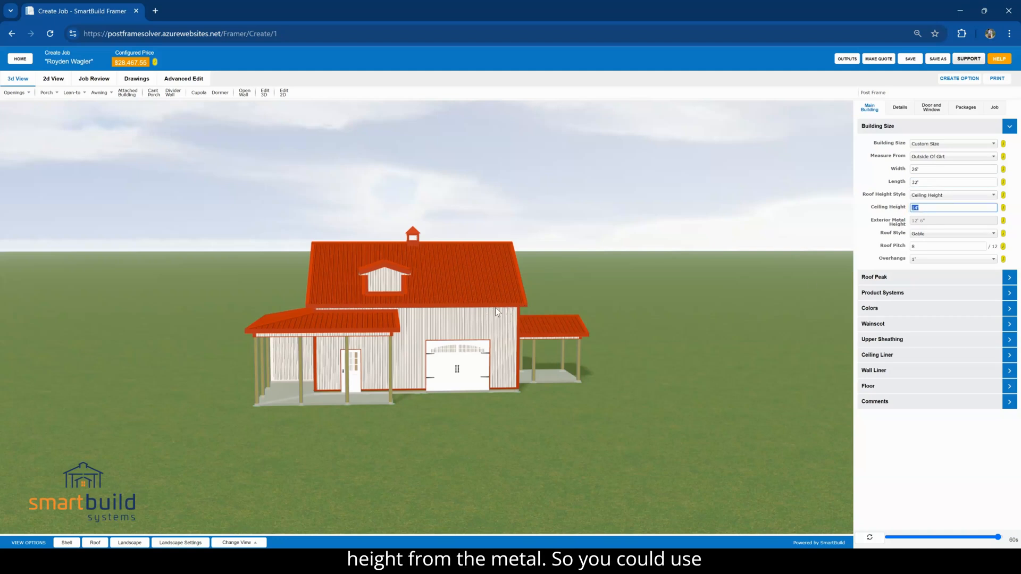
left_click(935, 195)
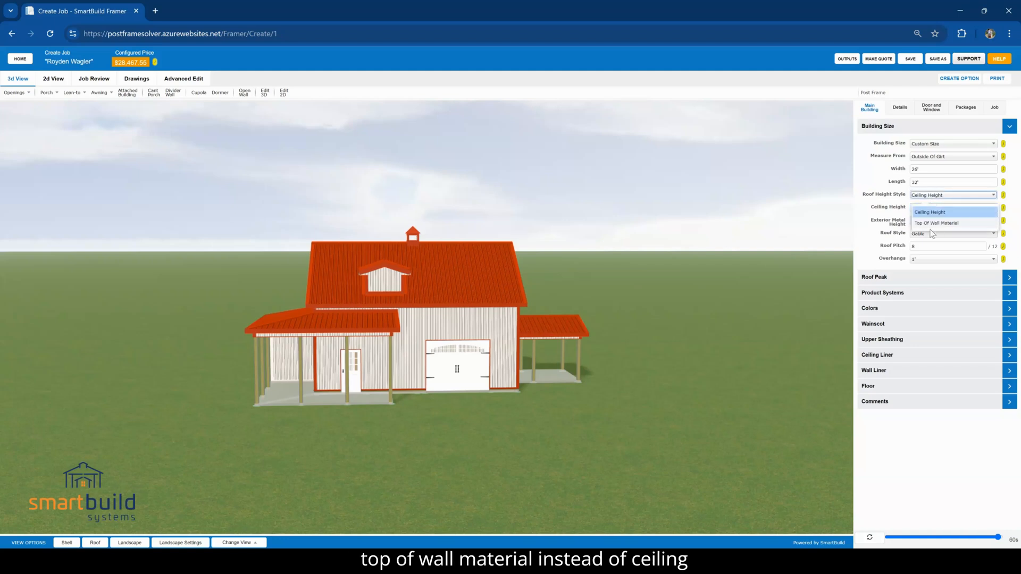
left_click(903, 225)
left_click(927, 246)
double_click(927, 245)
left_click(919, 260)
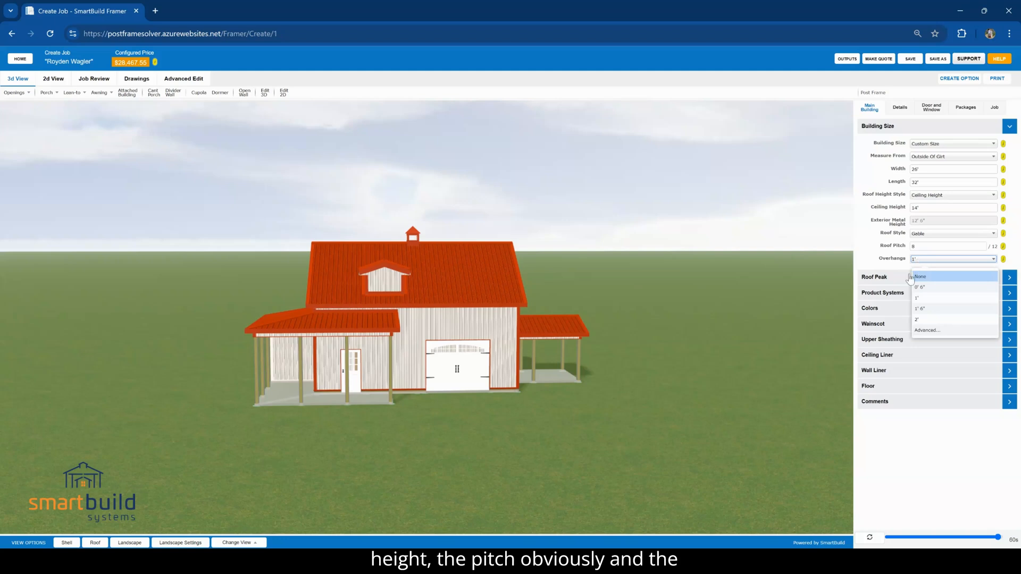
left_click(929, 330)
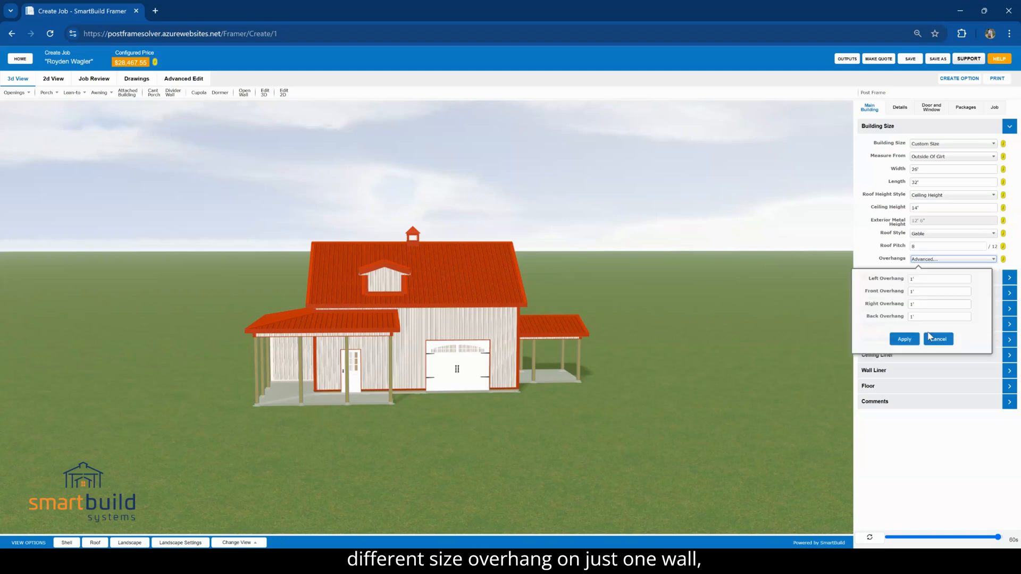
double_click(912, 279)
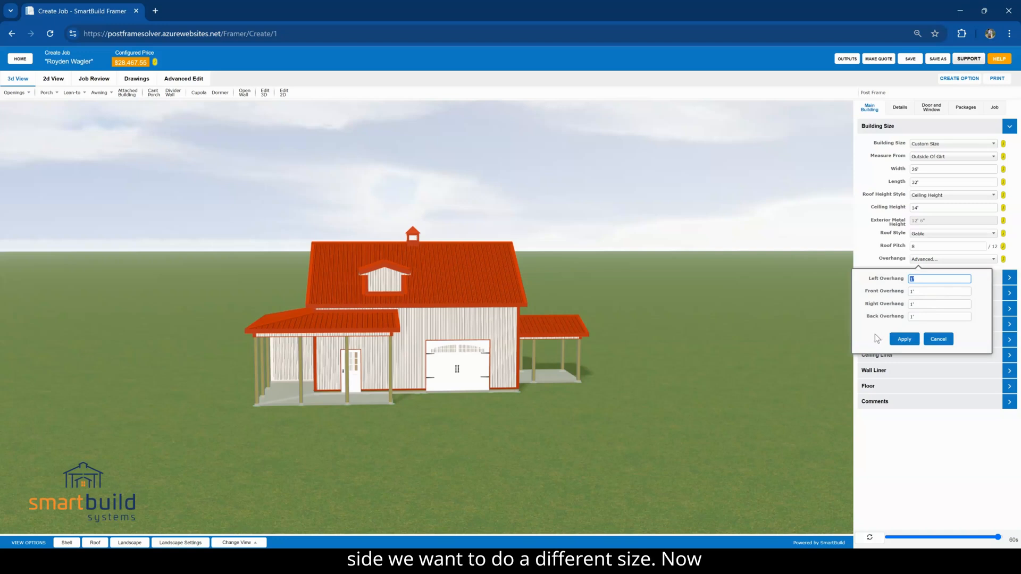
left_click(937, 338)
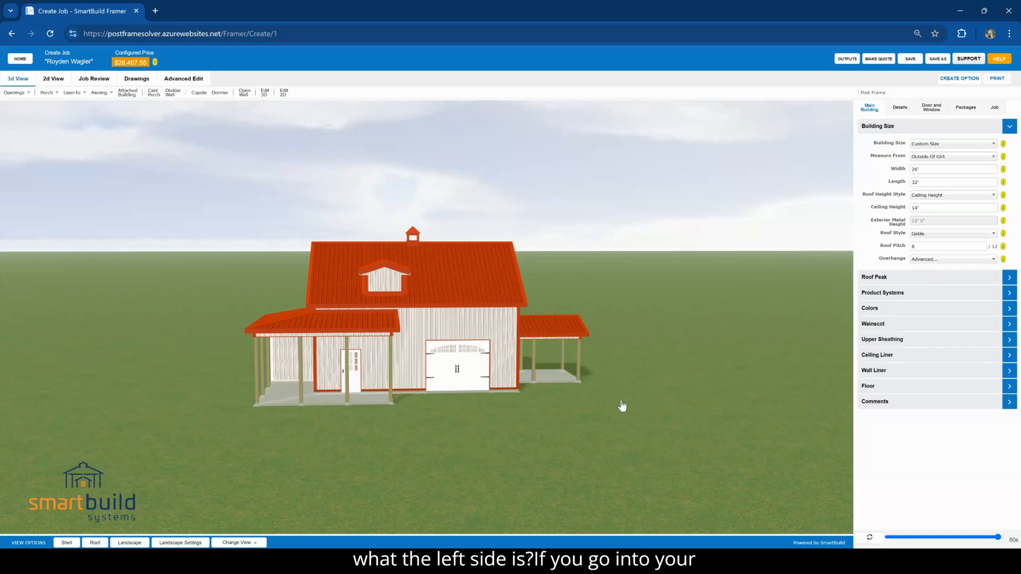
Turn on the labels in the landscape settings to identify the building's sides in the 3D model
left_click(191, 543)
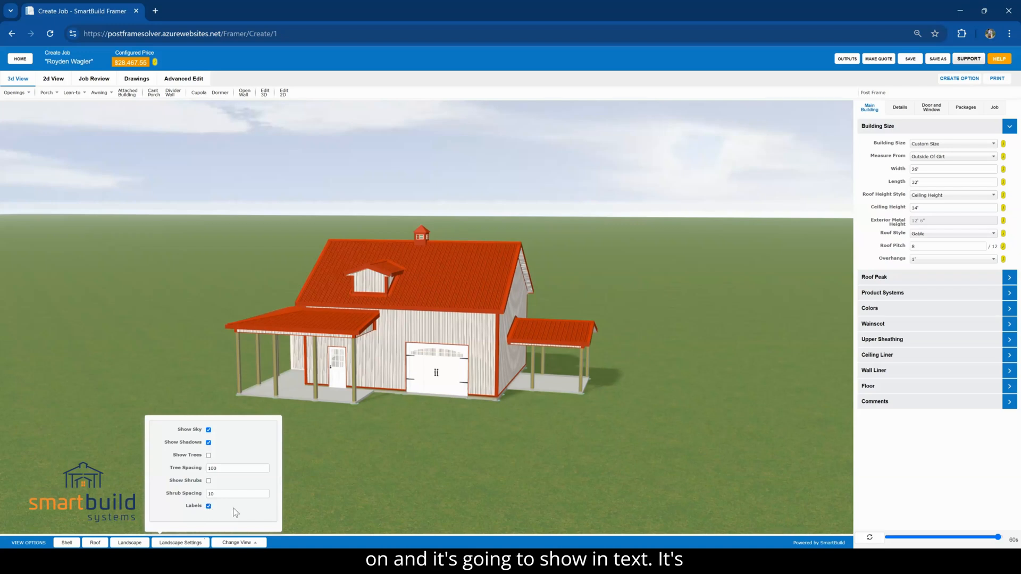
left_click(408, 429)
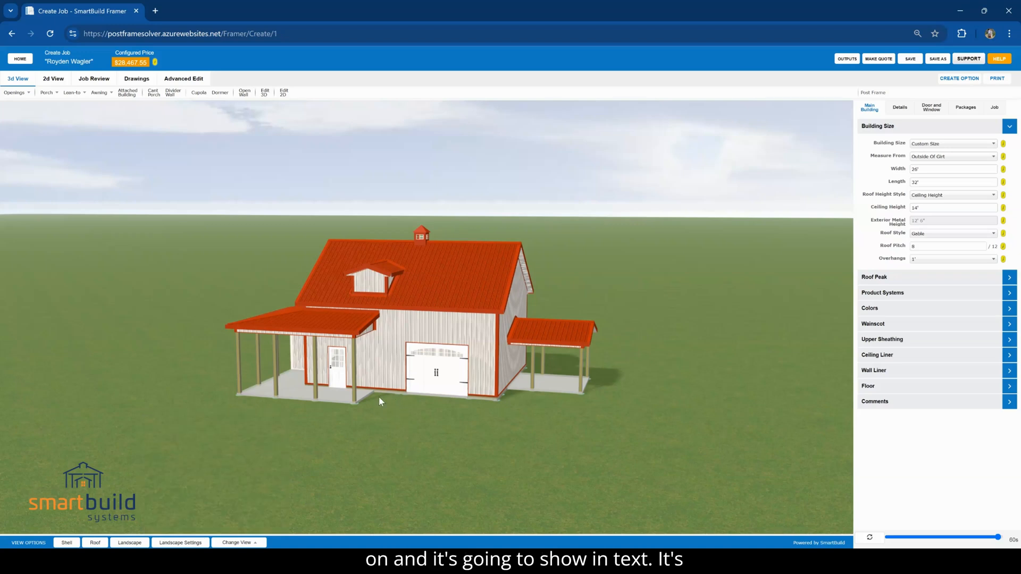
left_click_drag(528, 456, 391, 467)
scroll(398, 454, "up", 3)
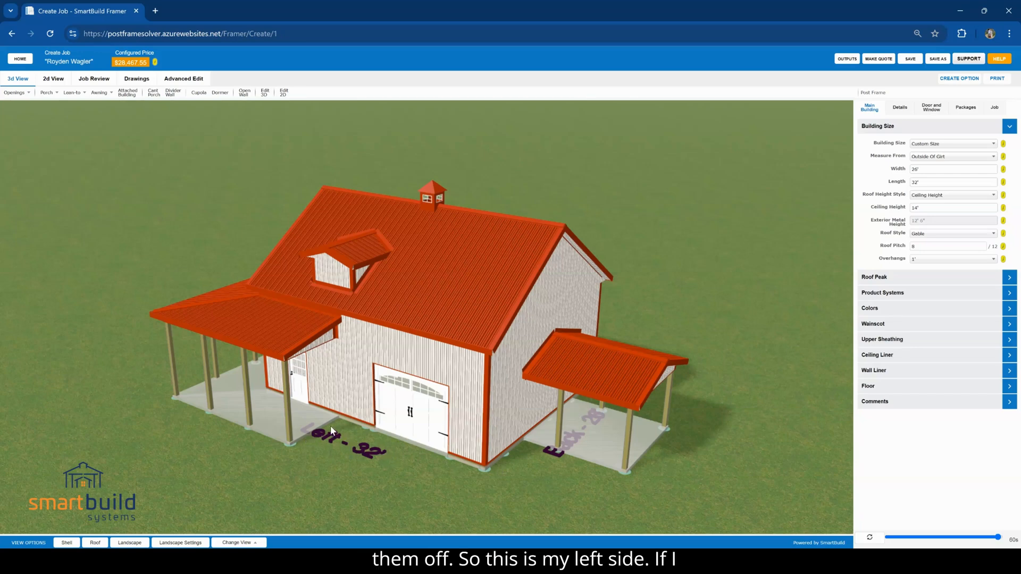
Use the advanced overhang options to set only the left overhang to 2' and apply it
left_click(930, 259)
left_click(931, 305)
double_click(920, 279)
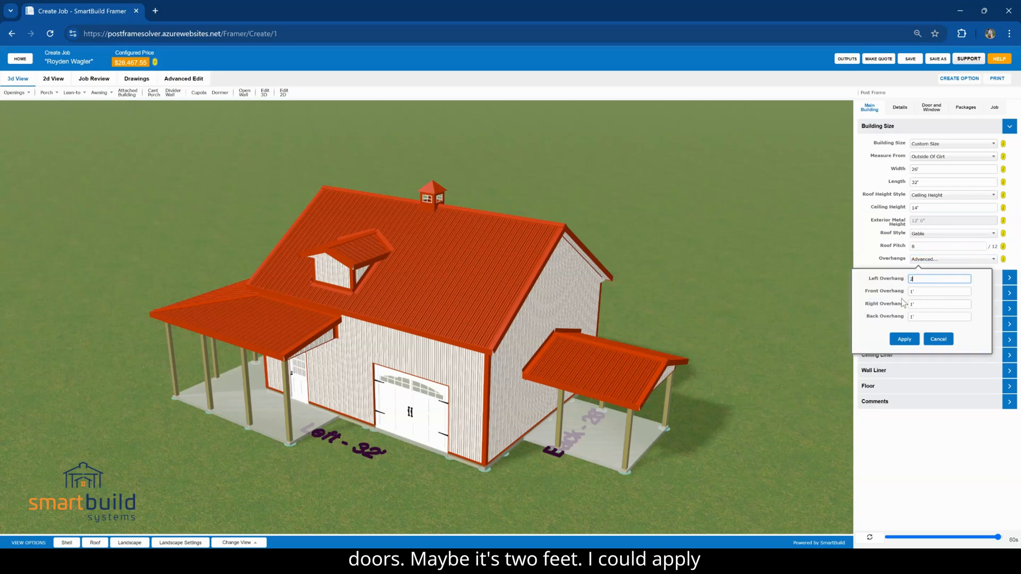
left_click(905, 339)
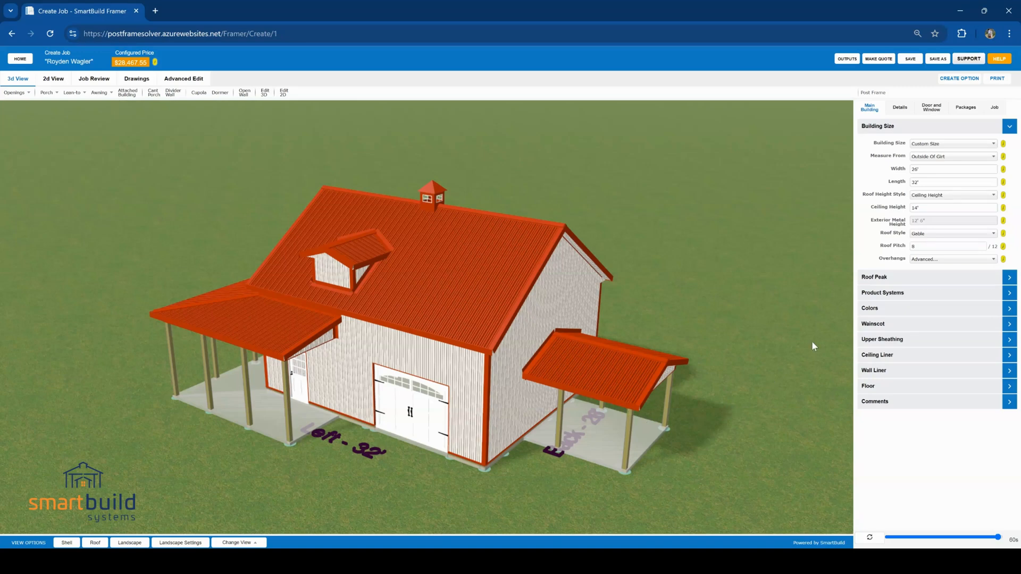
Examine the roof peak settings and the product system choices available for the roof and walls
left_click(876, 276)
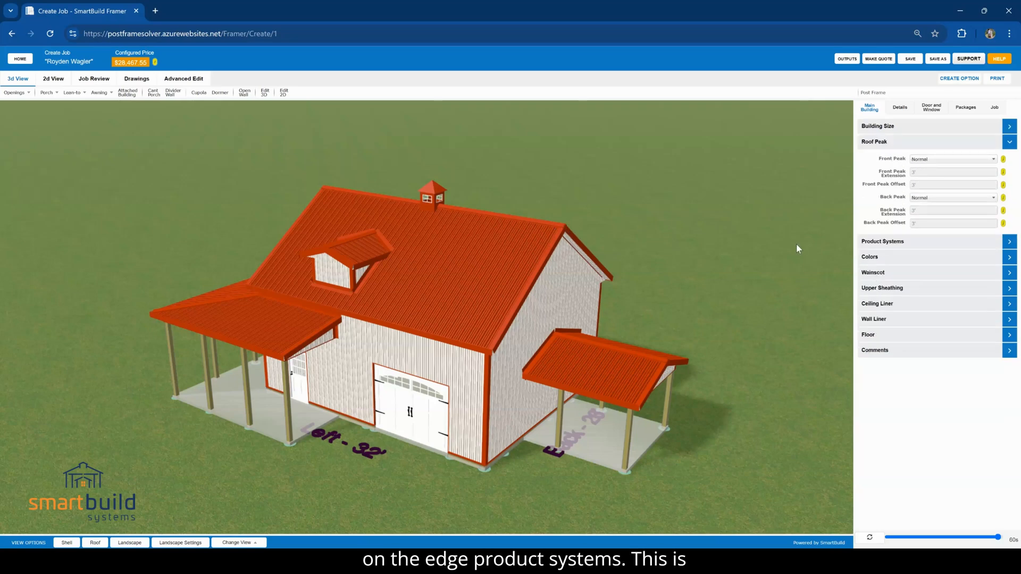
left_click(869, 244)
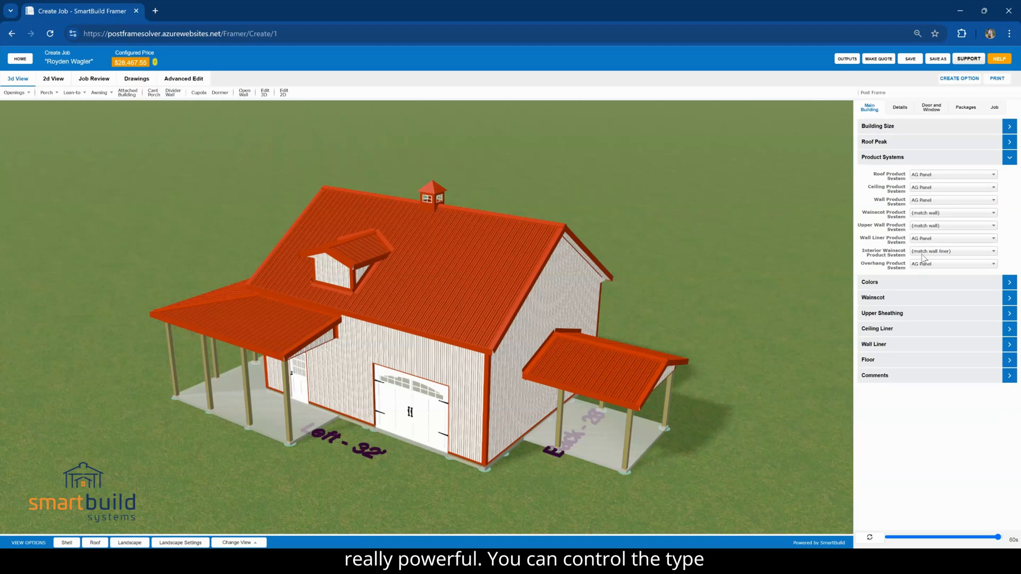
left_click(920, 176)
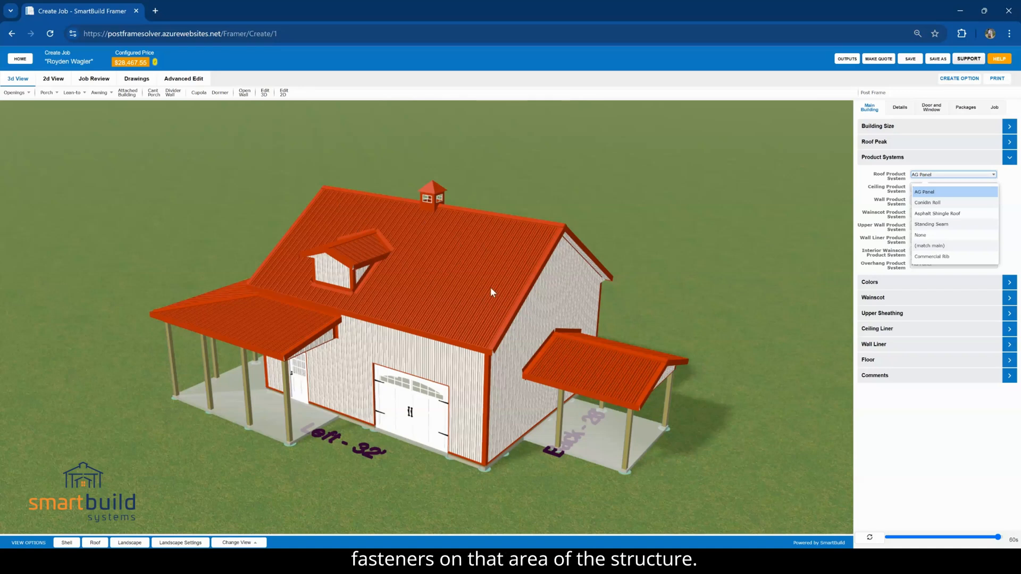
left_click(880, 183)
left_click(923, 201)
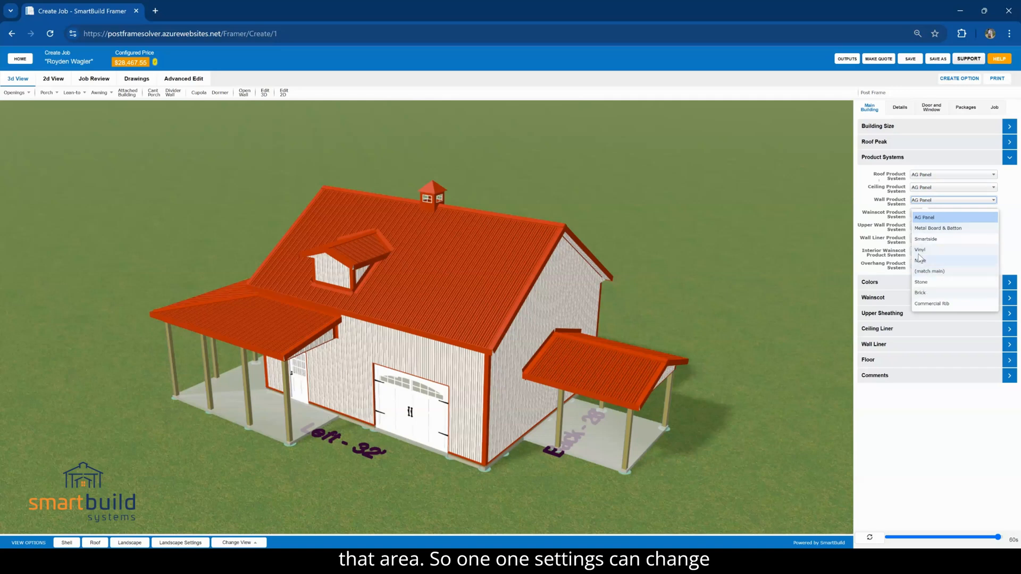
left_click(893, 201)
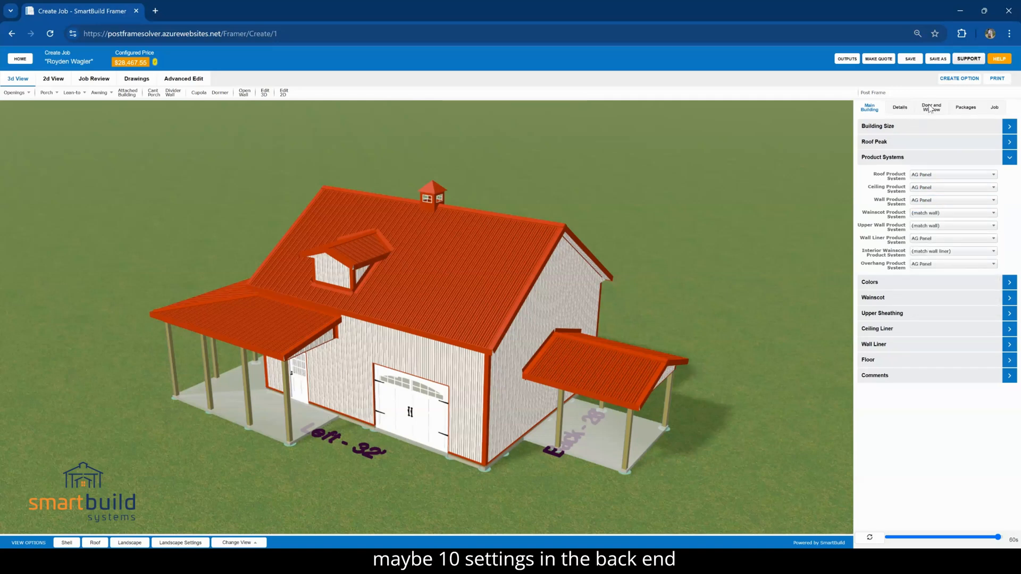
left_click(893, 159)
Browse the roof color choices in the main building's color settings, keeping the current color
left_click(885, 174)
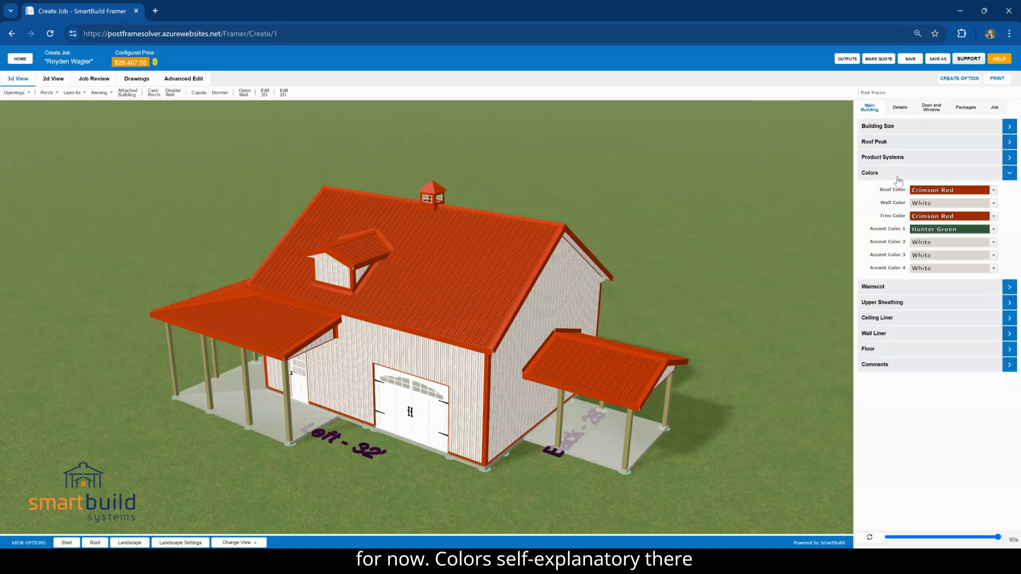
left_click(932, 190)
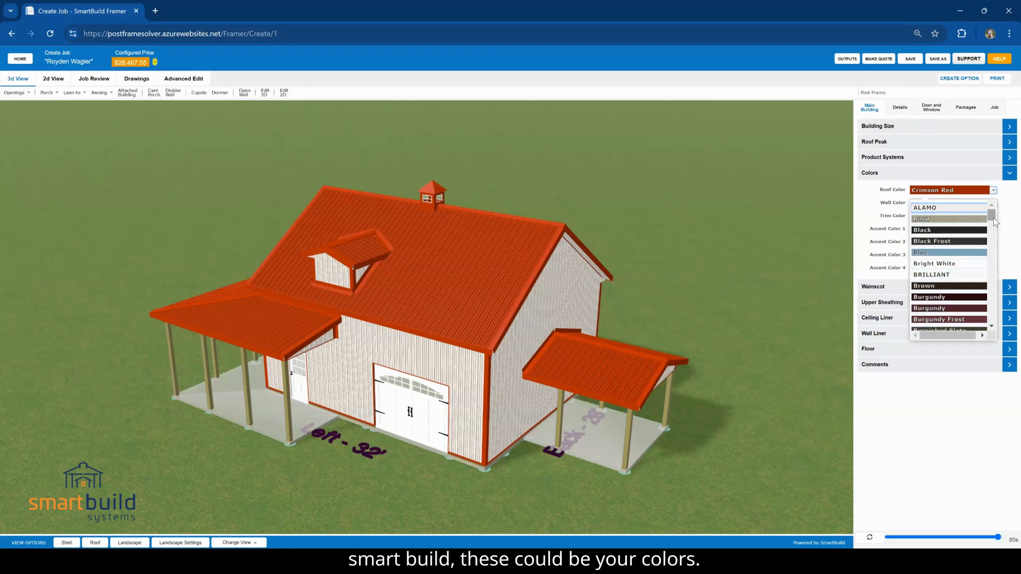
left_click_drag(994, 216, 992, 240)
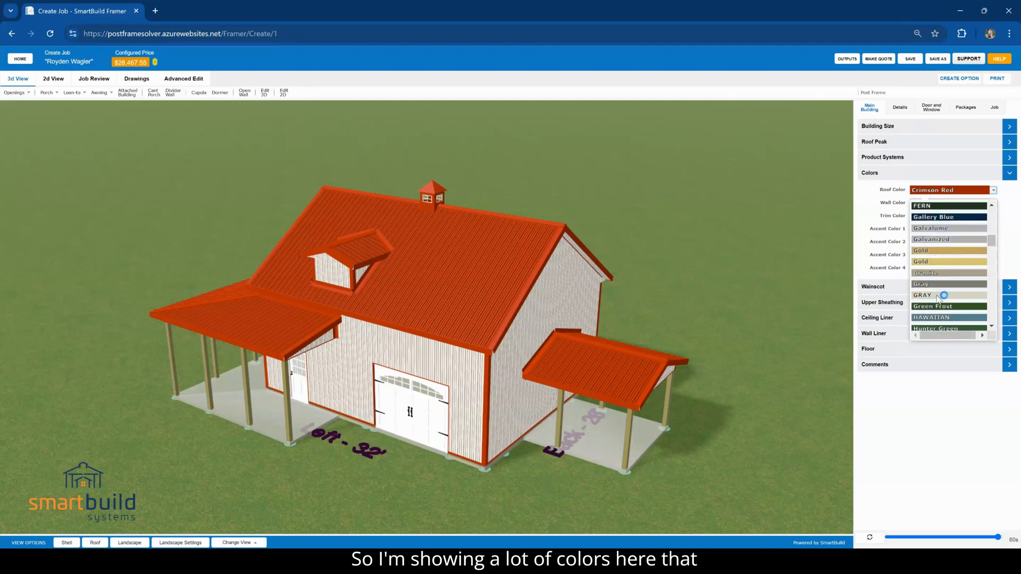
left_click(902, 254)
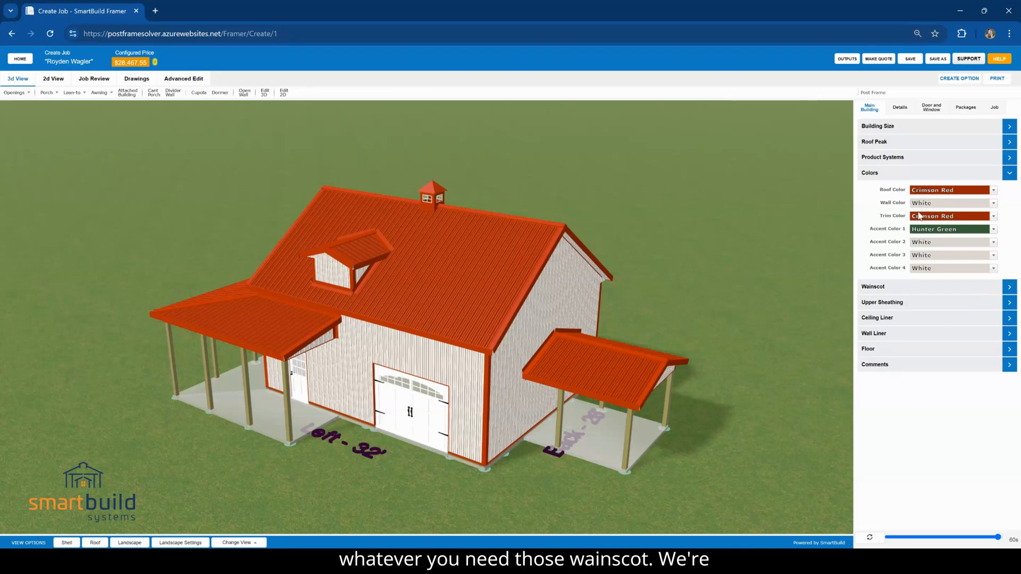
left_click(879, 176)
Examine the main building's wainscot and upper sheathing options, including their height and color settings
left_click(874, 190)
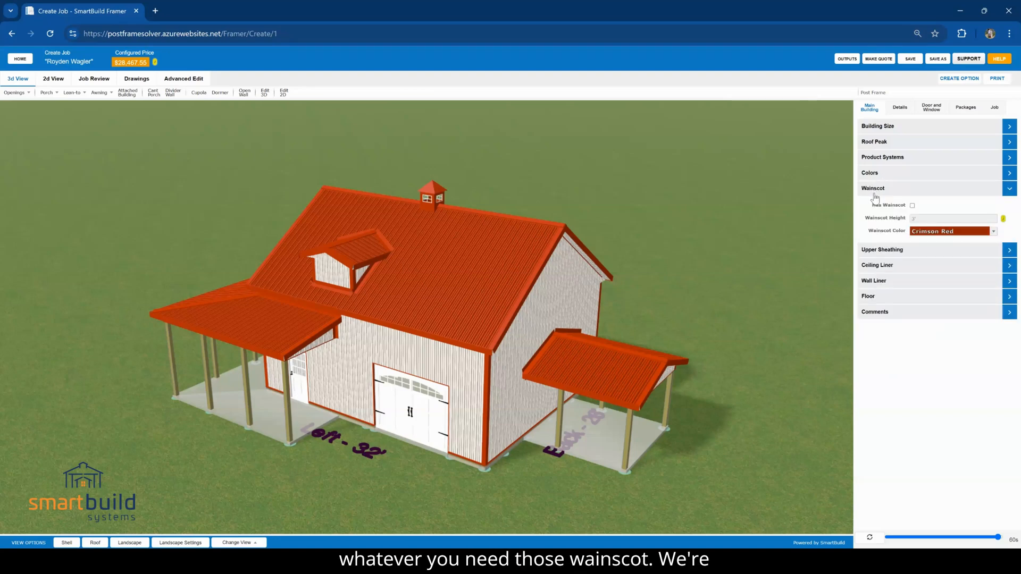
left_click_drag(570, 418, 555, 401)
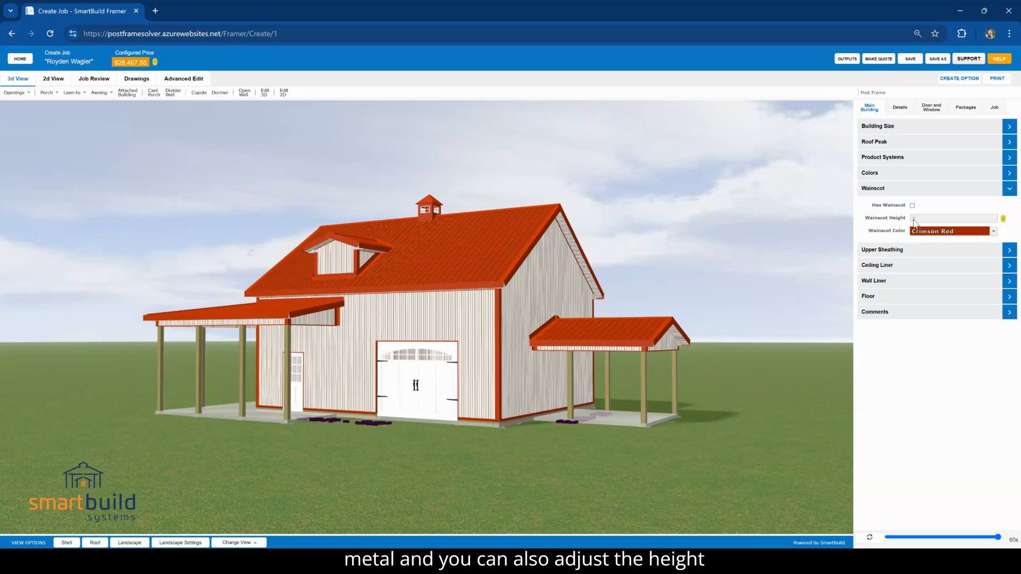
left_click(900, 257)
left_click_drag(687, 359, 623, 400)
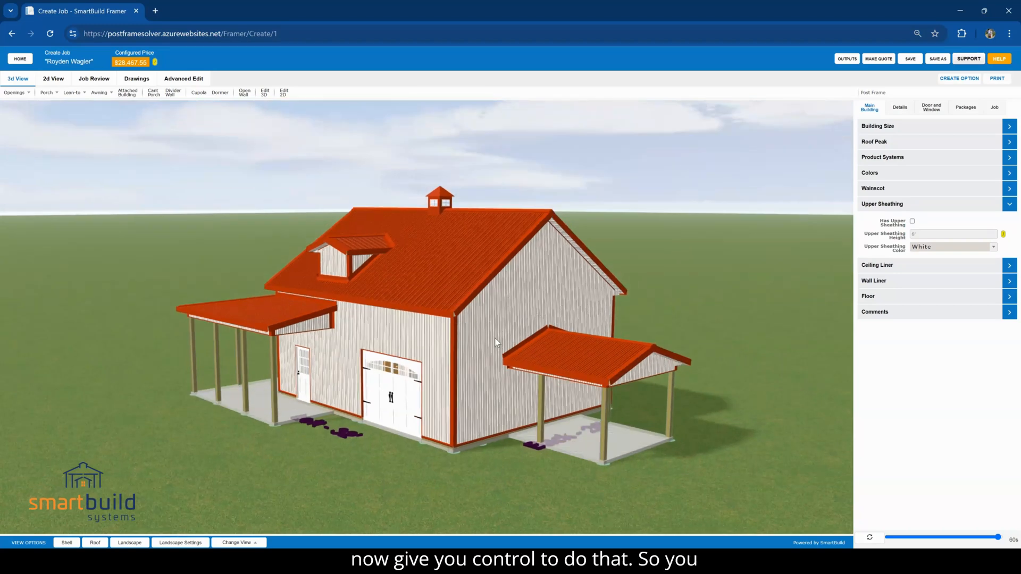
double_click(914, 234)
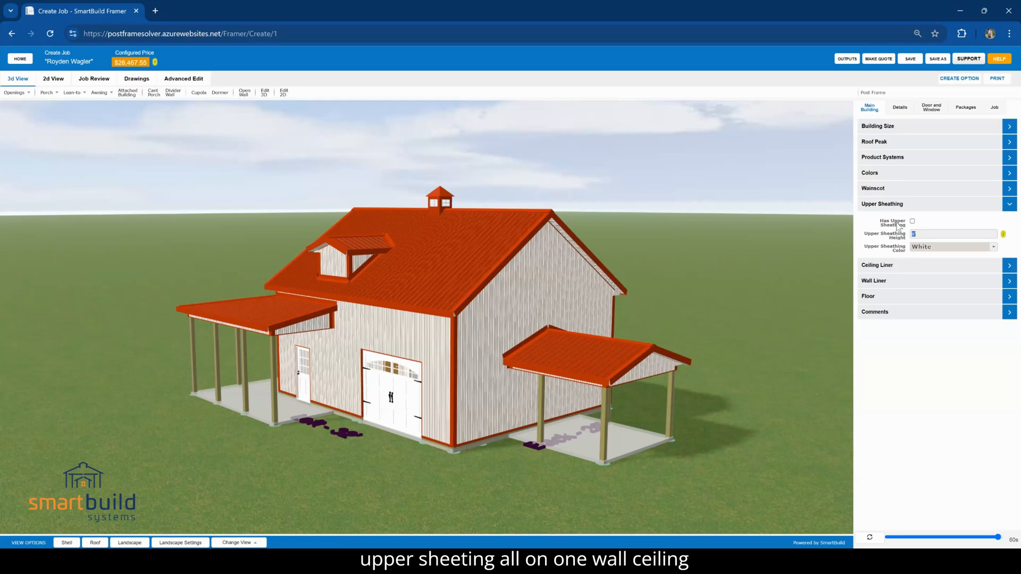
Examine the ceiling liner options, including the flat ceiling and ceiling color settings
left_click(895, 205)
left_click(898, 221)
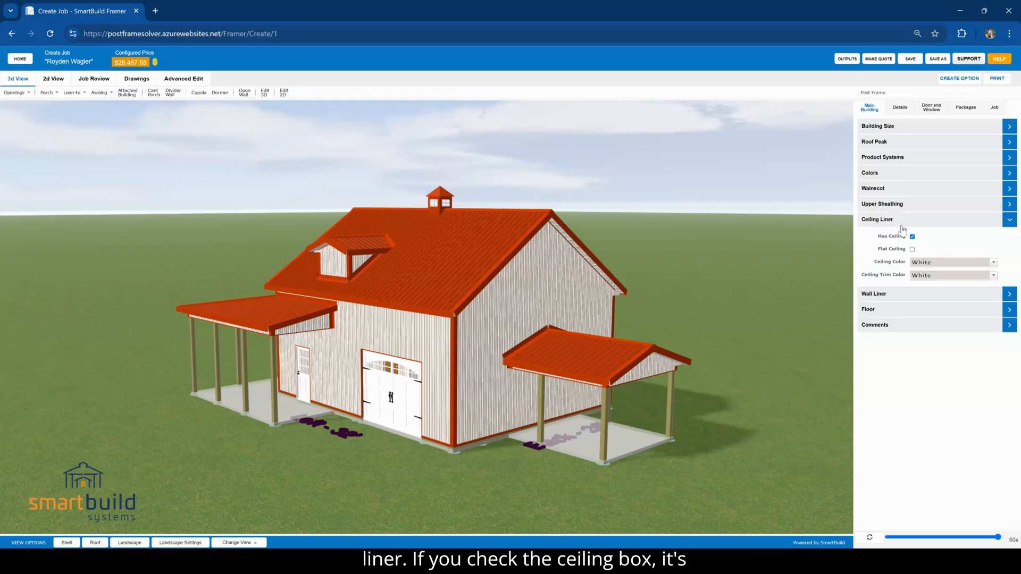
left_click_drag(675, 400, 472, 295)
left_click_drag(535, 348, 532, 459)
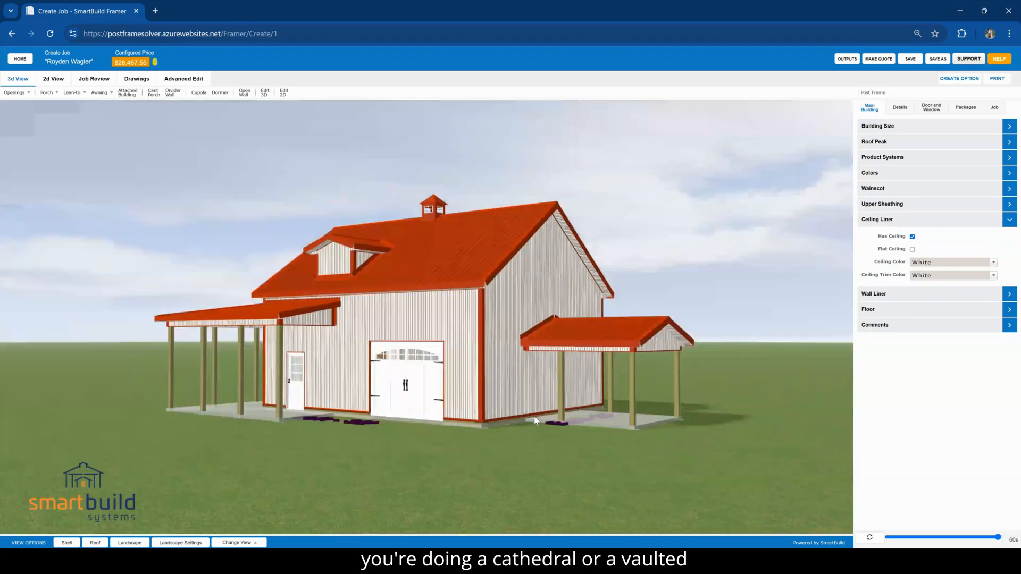
left_click_drag(572, 270, 579, 279)
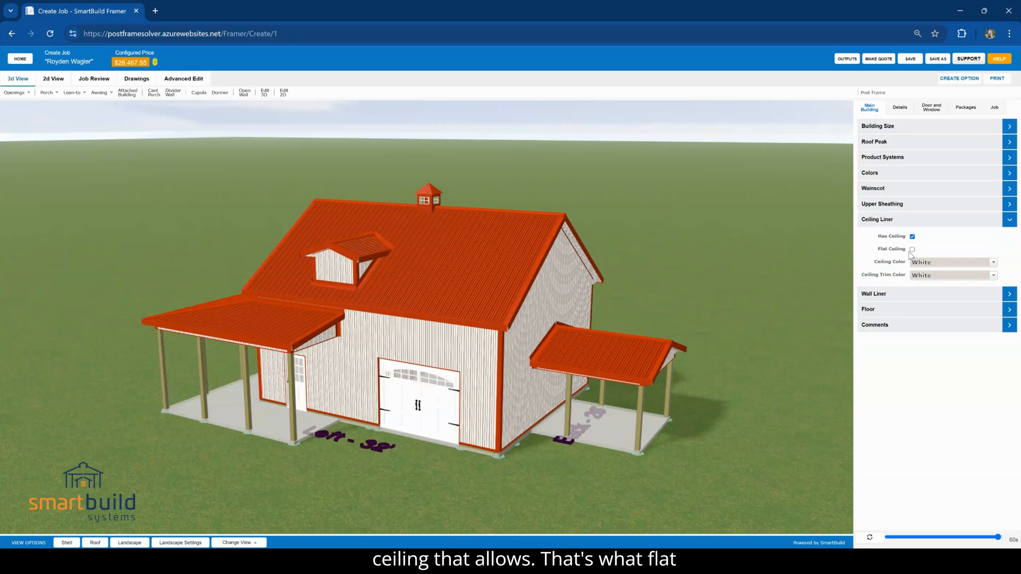
Examine the wall liner and interior wainscot options, and bring up the job's detailed settings categories
left_click(901, 295)
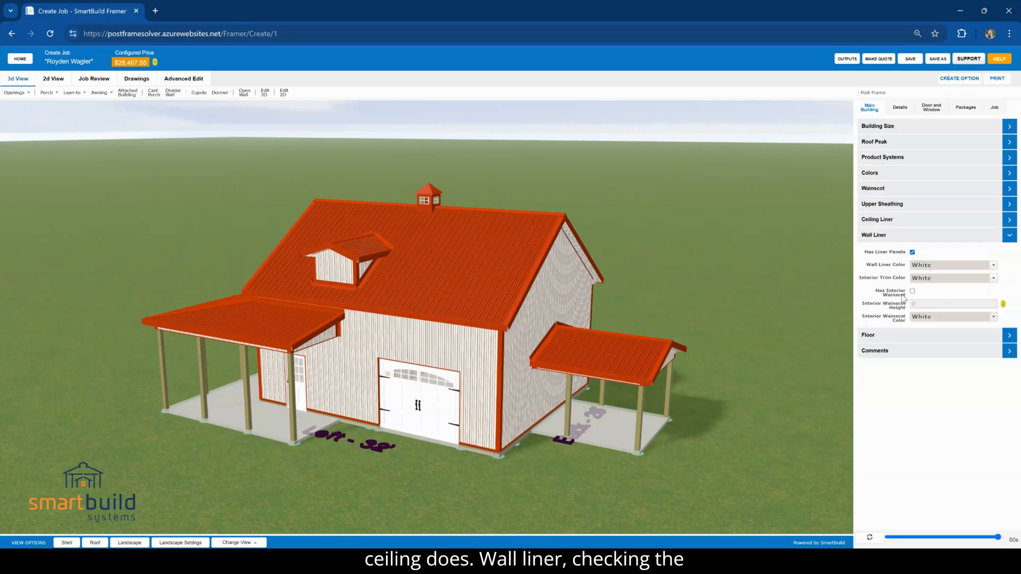
left_click_drag(603, 424, 512, 425)
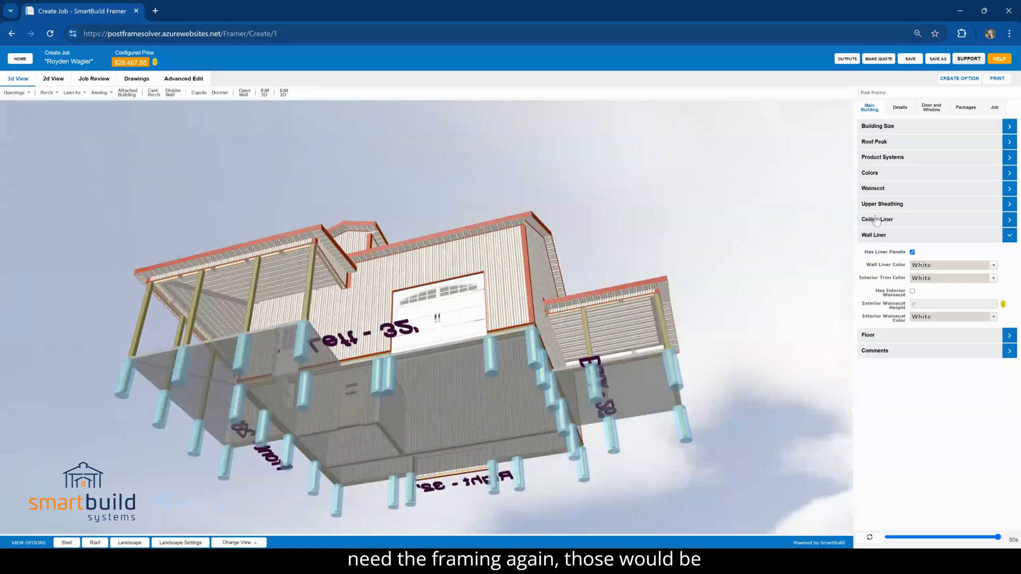
left_click(906, 112)
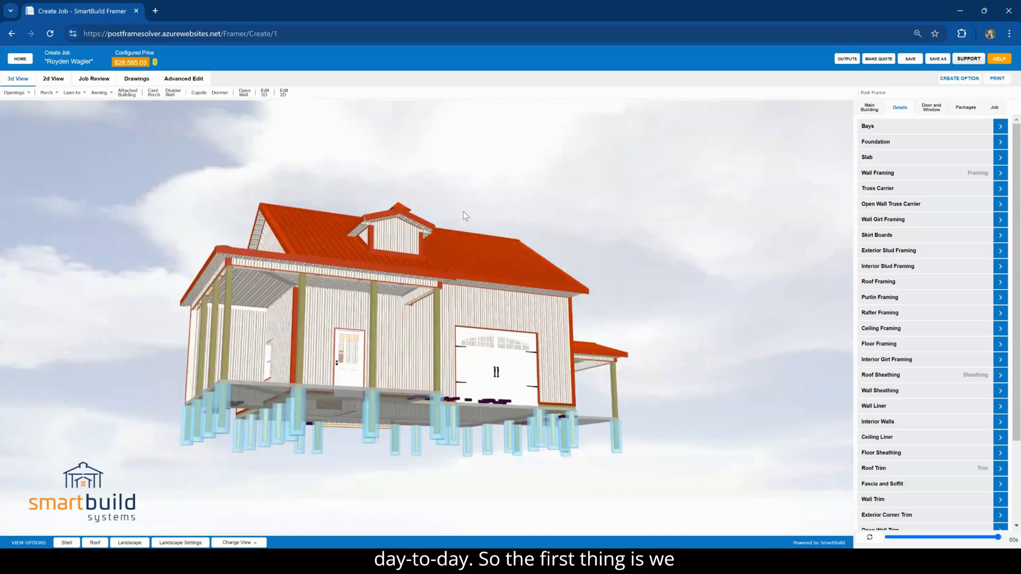
left_click_drag(464, 211, 475, 235)
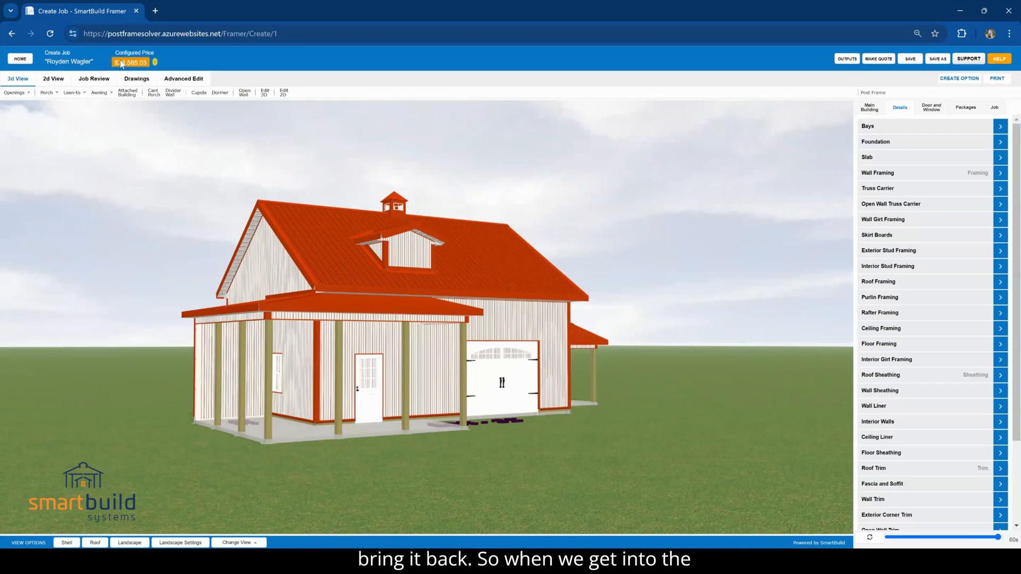
Review the job's cost summary and framing material list, temporarily revealing the cost and price columns
left_click(94, 79)
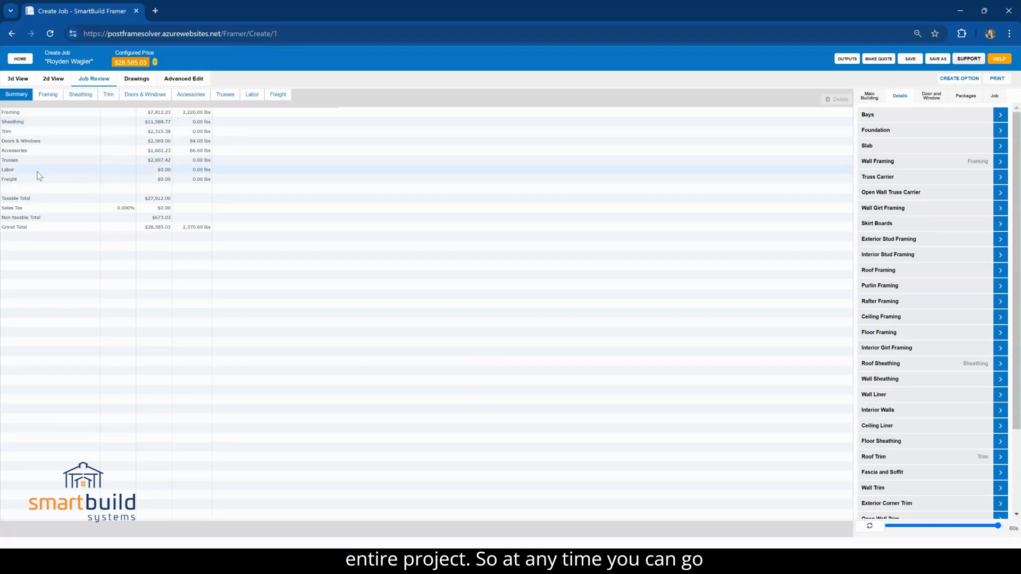
left_click(47, 95)
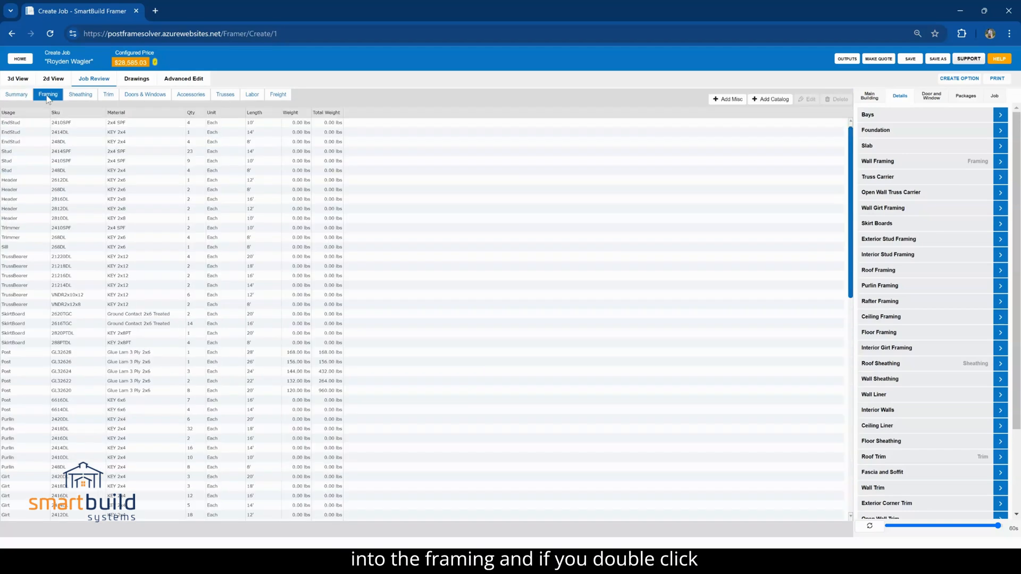
double_click(131, 63)
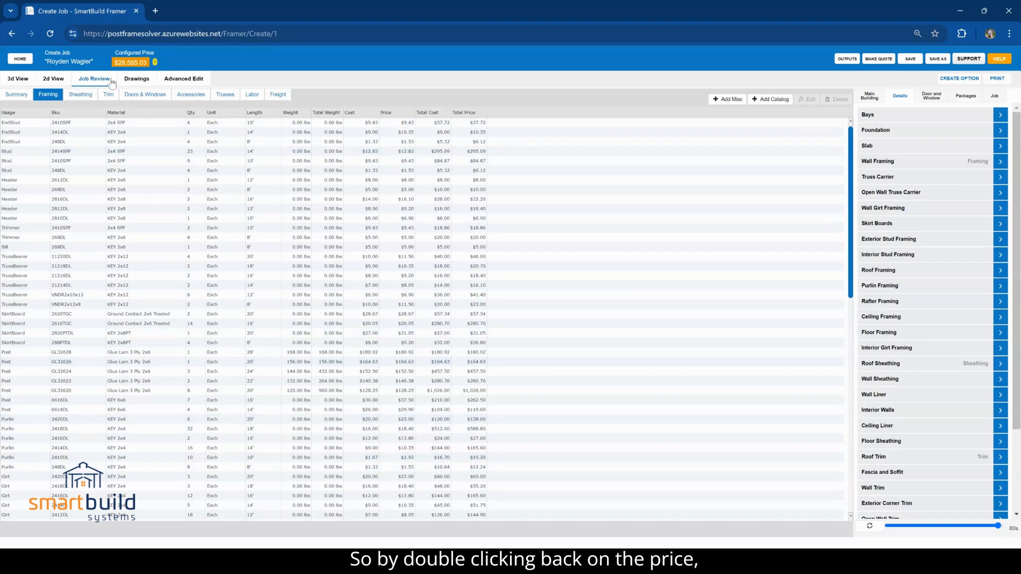
double_click(129, 64)
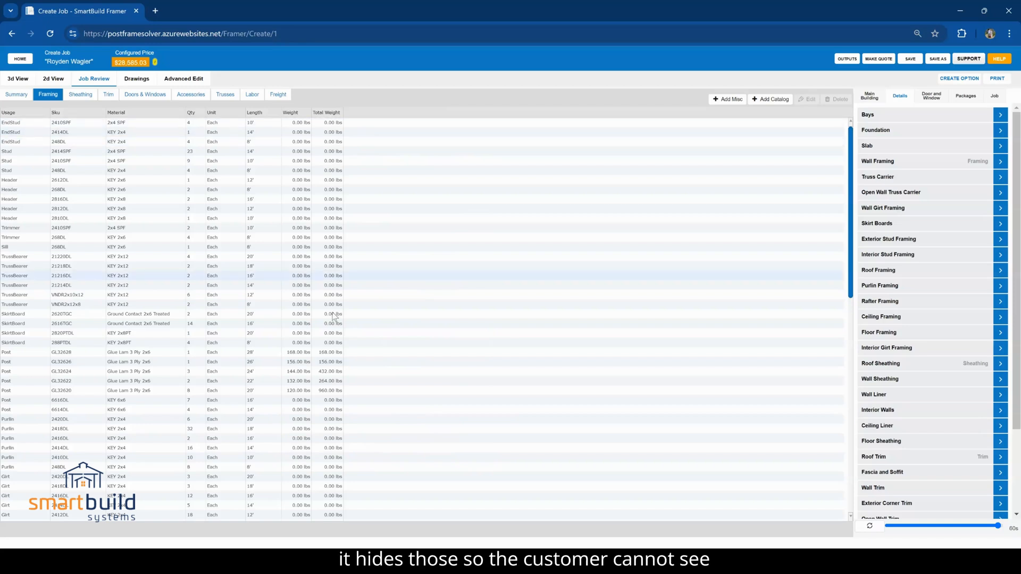
Review the sheathing, trim and door and window lists, inspecting the usage of the second walk door and the 26 ga Corrugated panels
left_click(86, 96)
left_click(109, 97)
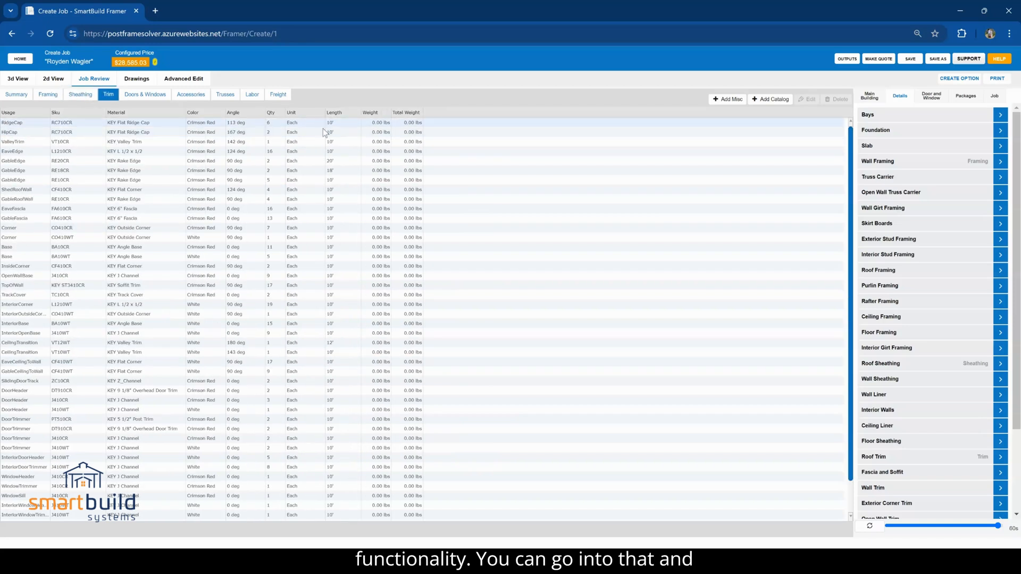
left_click(146, 94)
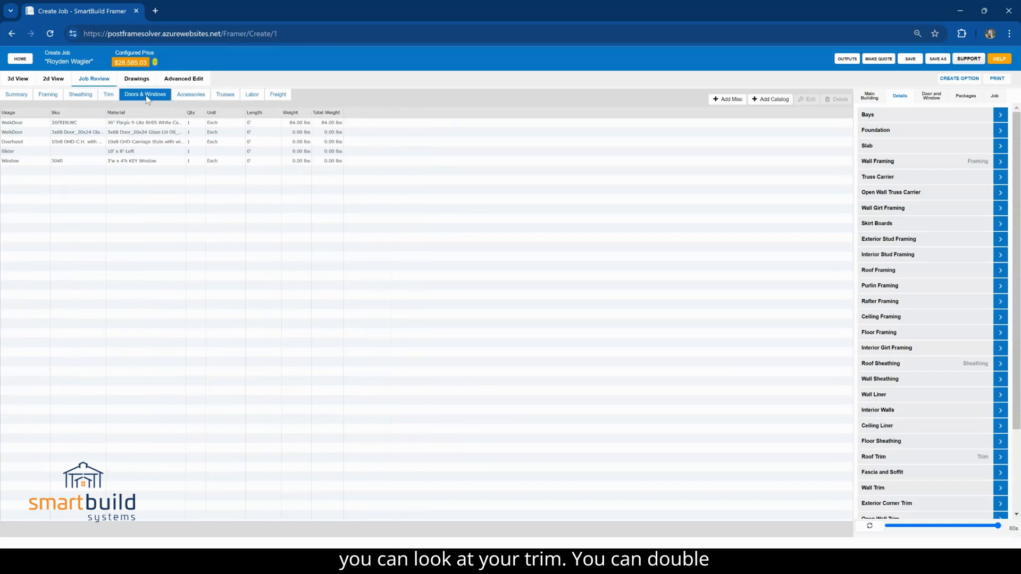
left_click(163, 134)
double_click(164, 134)
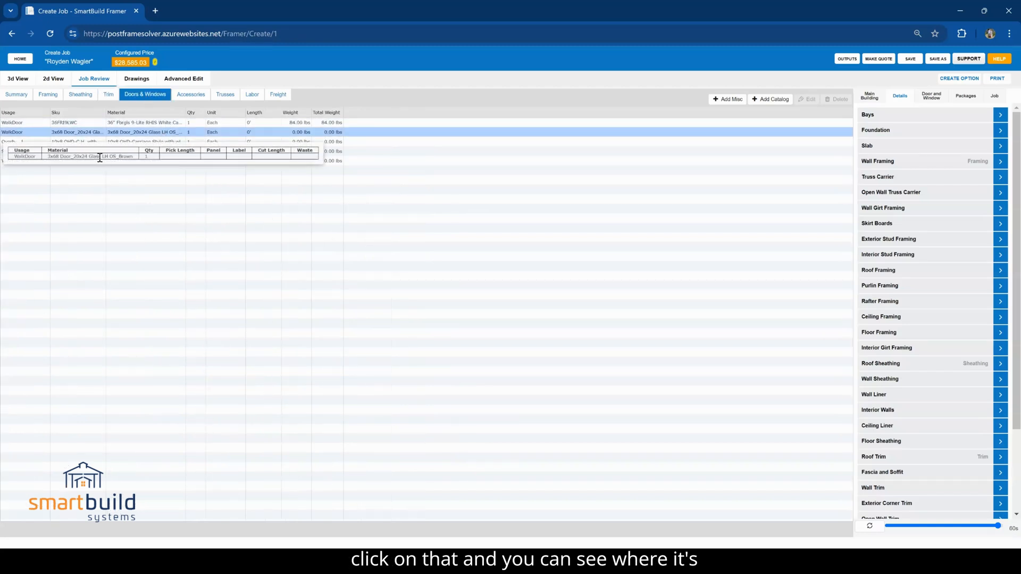
left_click(78, 95)
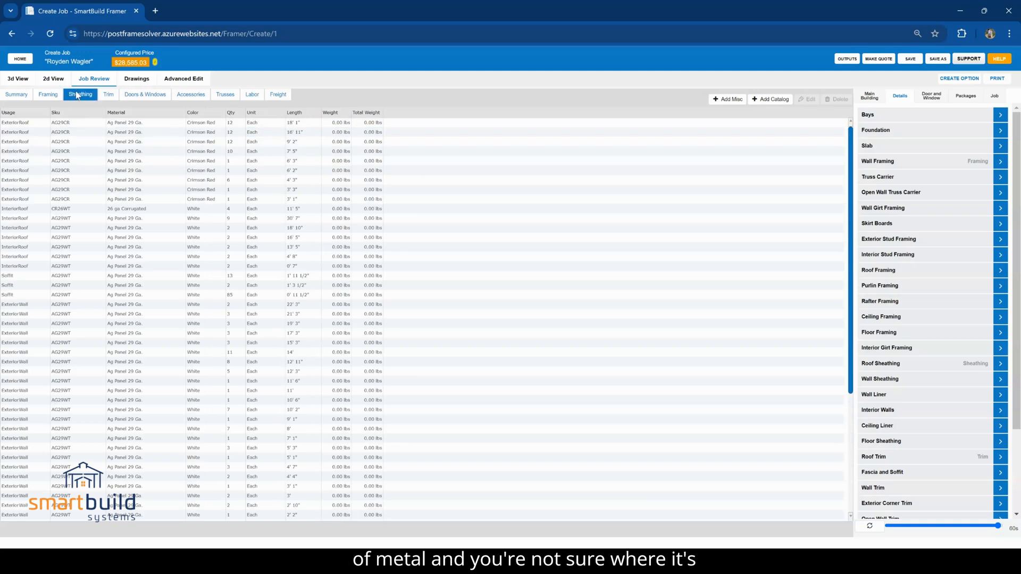
double_click(216, 207)
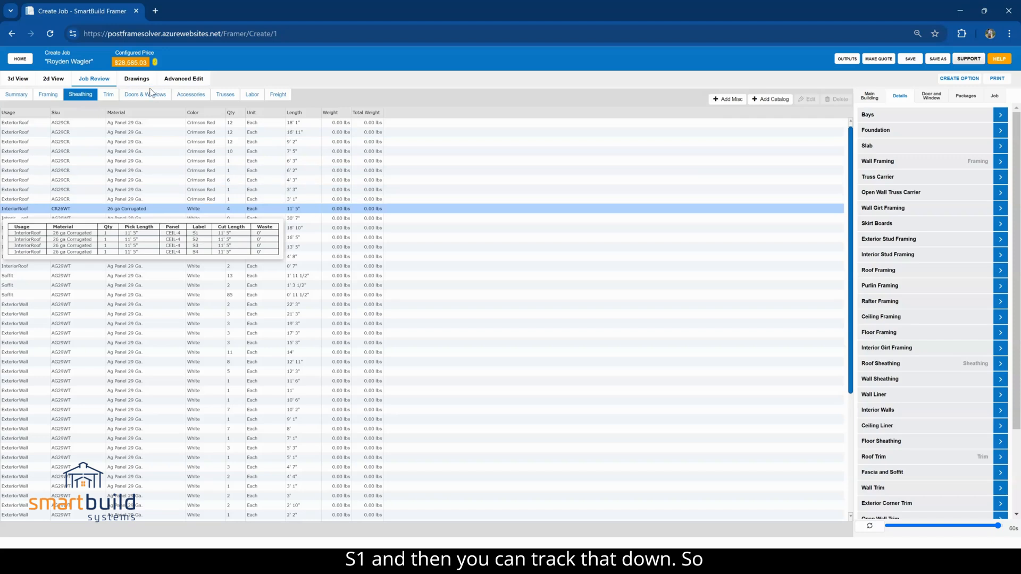
Set the markup for the whole job to 12 from the summary's grand total and apply it
left_click(20, 95)
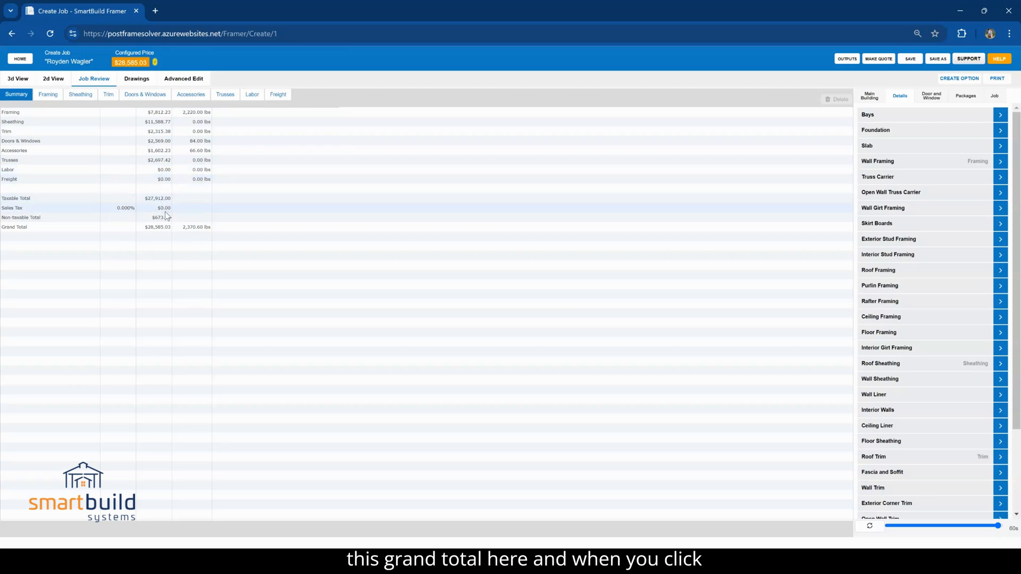
left_click(164, 229)
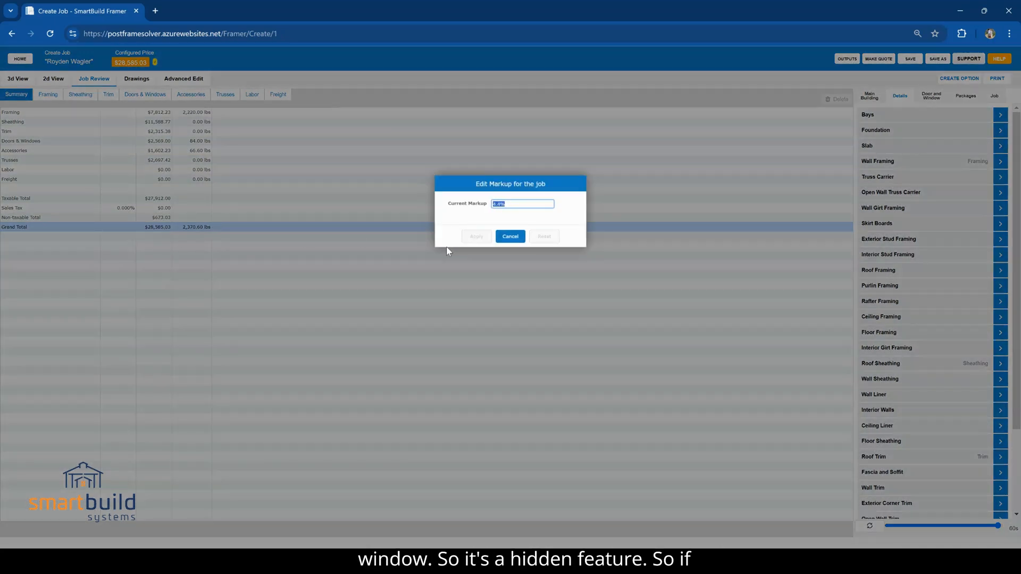
type("12")
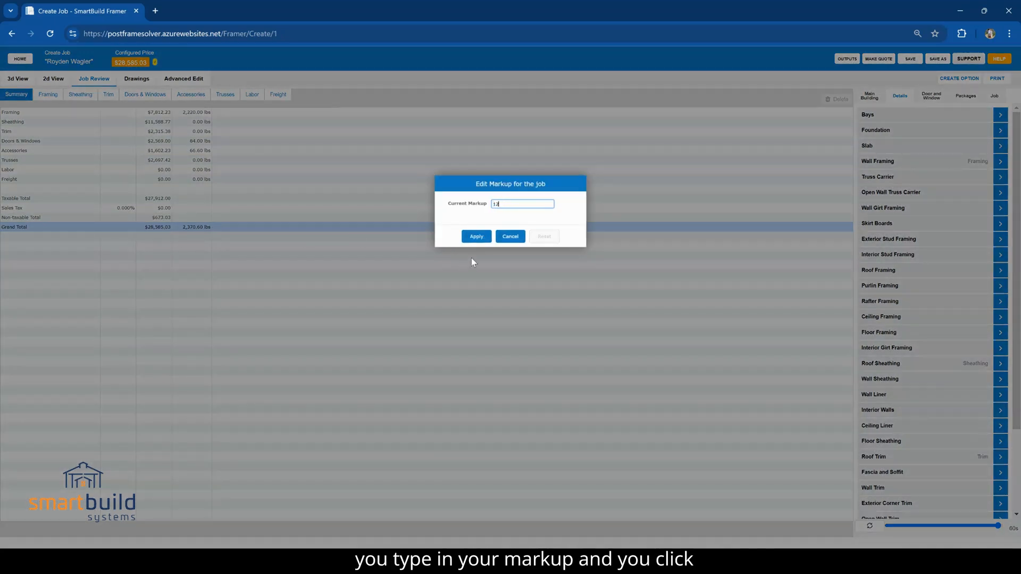
left_click(477, 236)
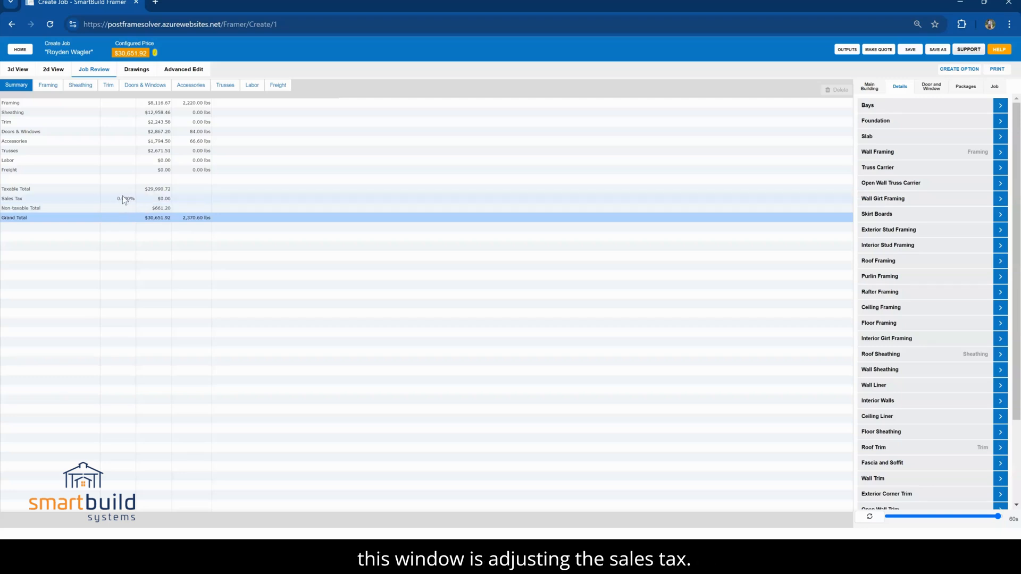
Set the job's sales tax rate to 7% in the summary
double_click(124, 200)
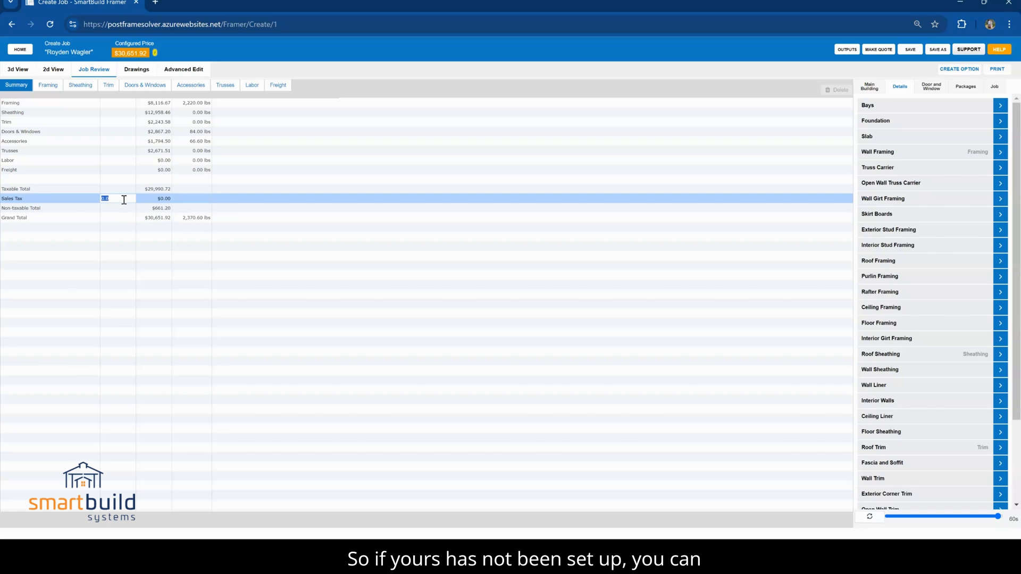
type("7")
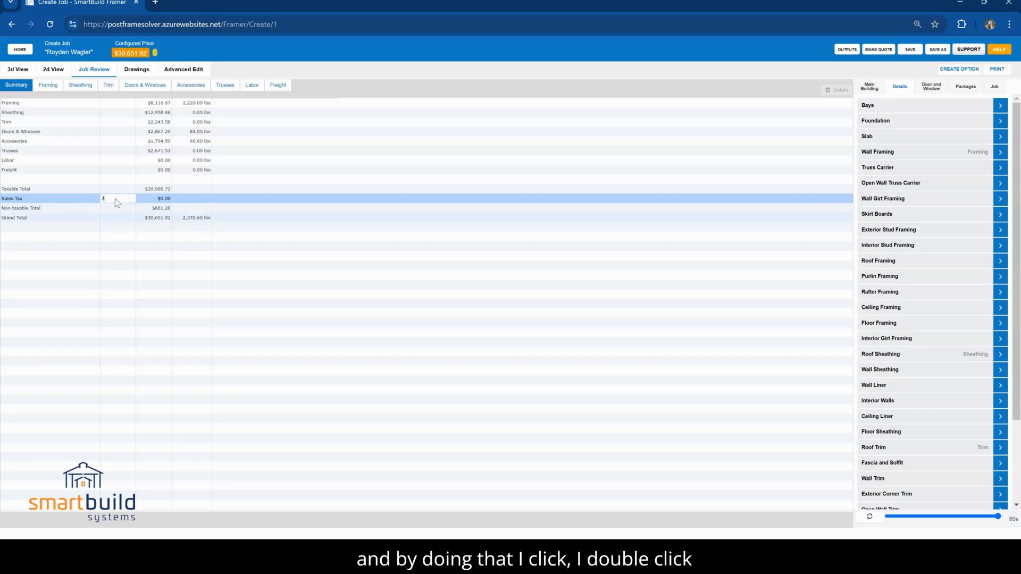
key("Return")
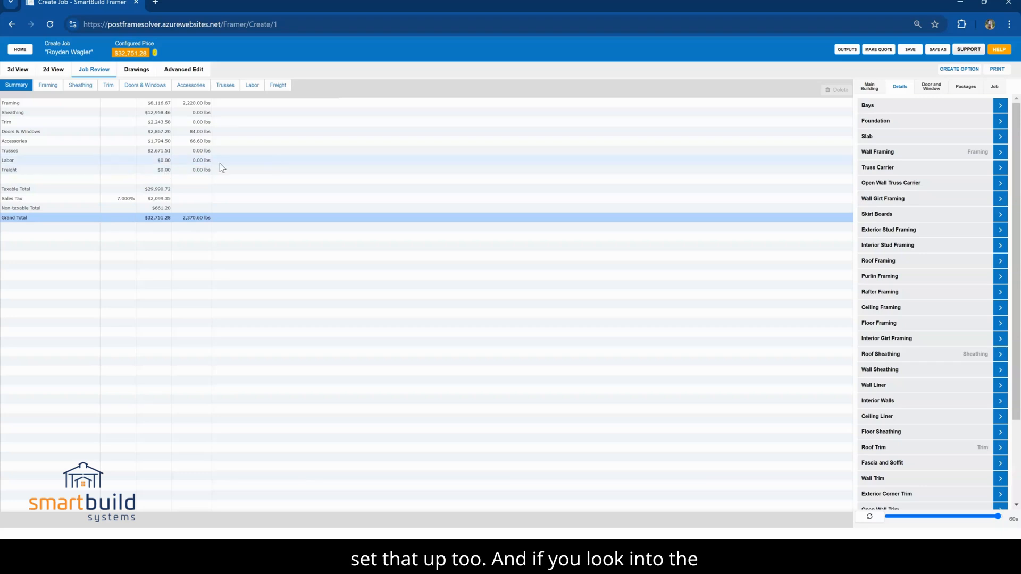
Check the job's labor and freight line items, and bring up the available package bundles and add-ons
left_click(252, 86)
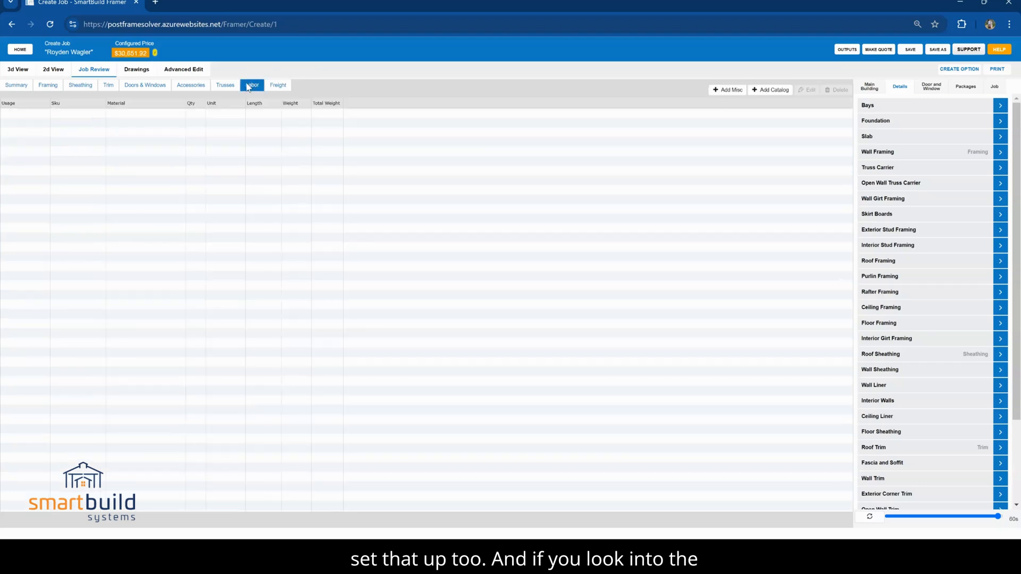
left_click(277, 86)
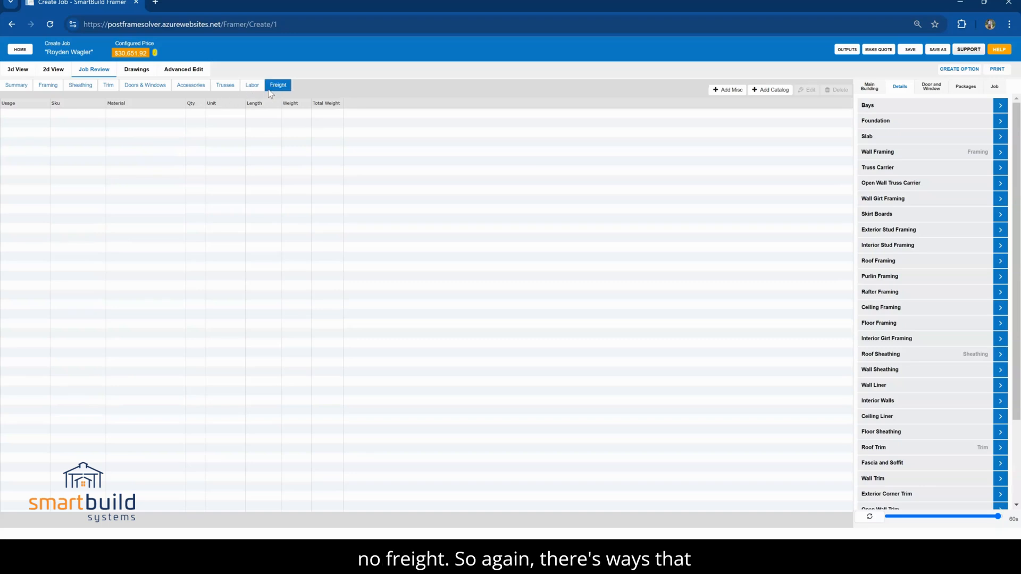
left_click(977, 87)
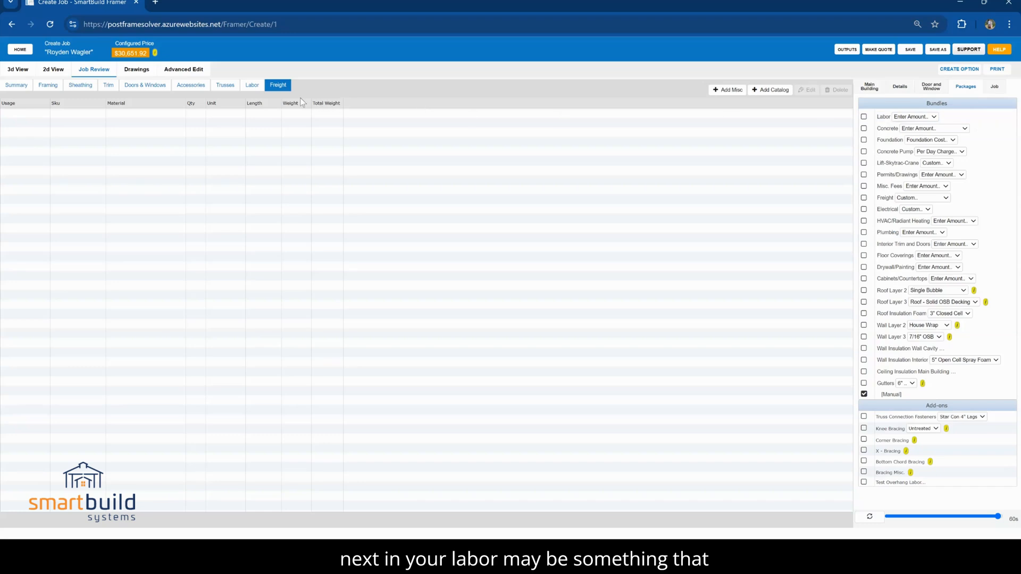
left_click(251, 87)
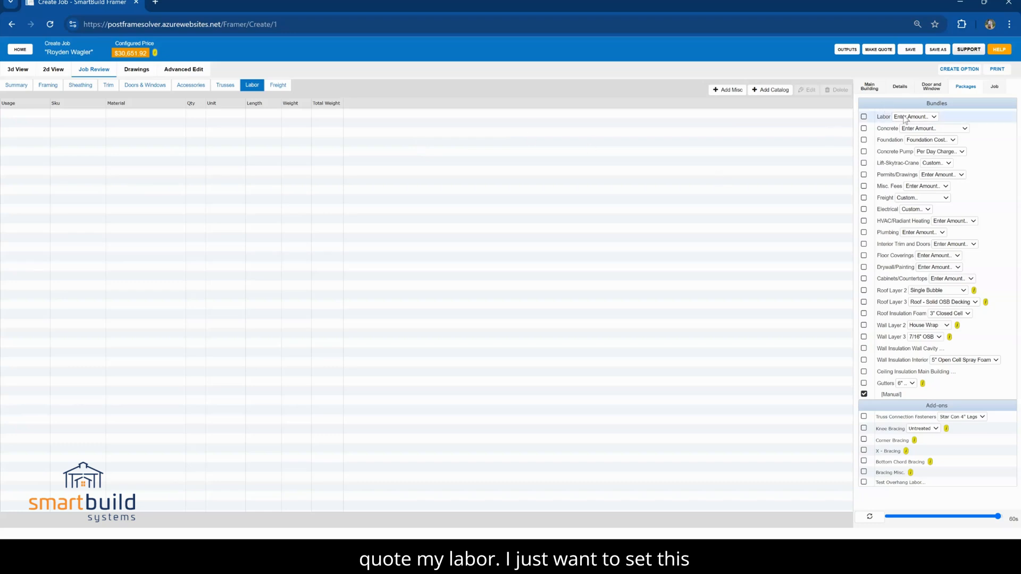
Add the Labor bundle to the job with a total amount of 10000
left_click(864, 117)
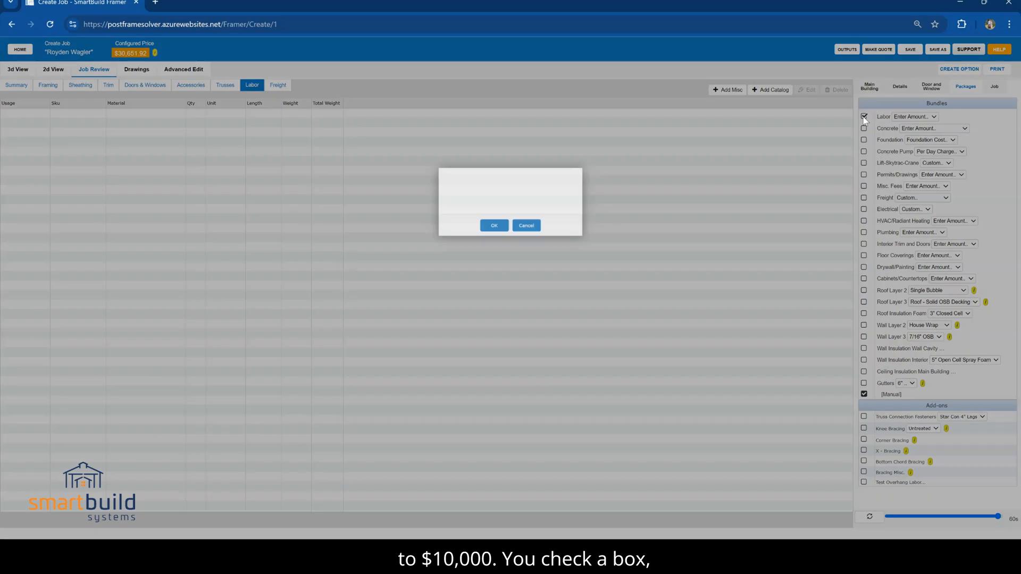
left_click_drag(515, 183, 501, 185)
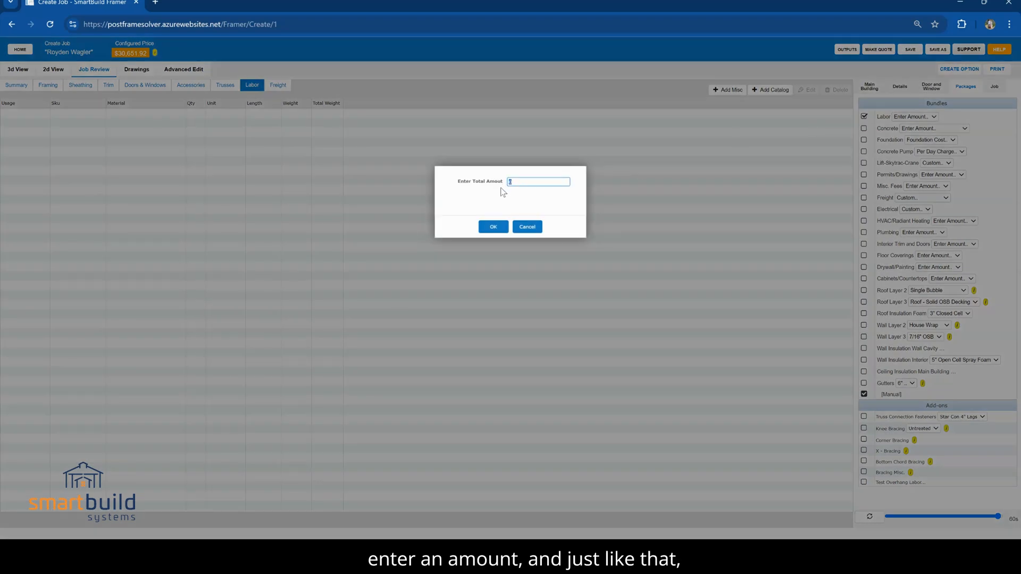
type("10000")
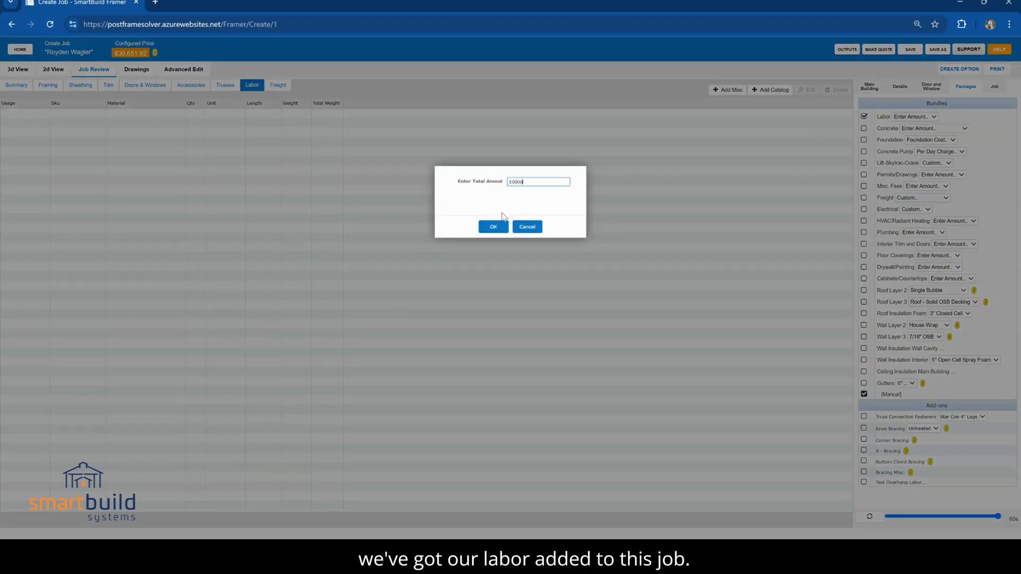
left_click(501, 228)
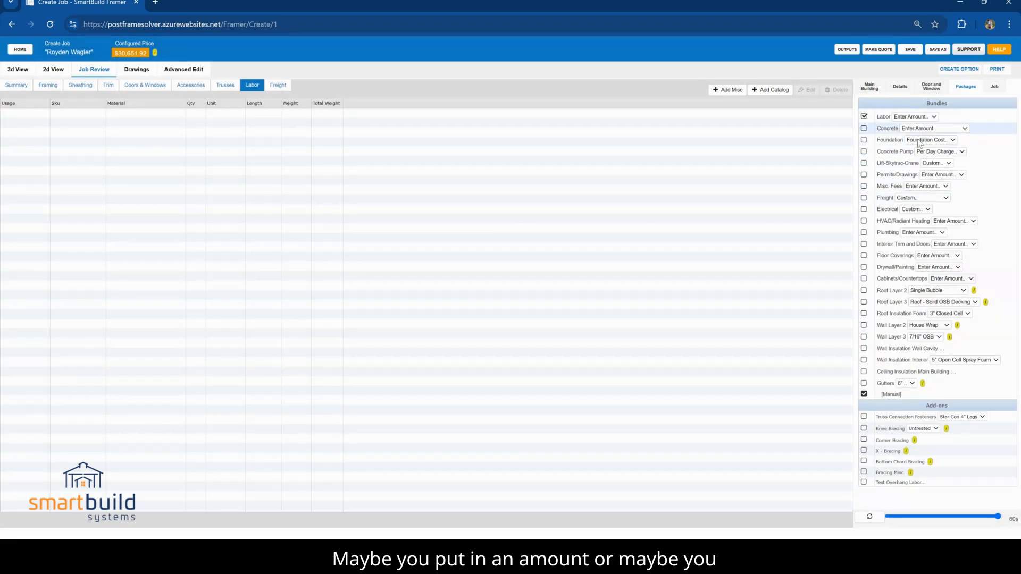
Add the Concrete bundle with the 4 Inch Floor option and the Permits/Drawings bundle with a total amount of 200
left_click(918, 149)
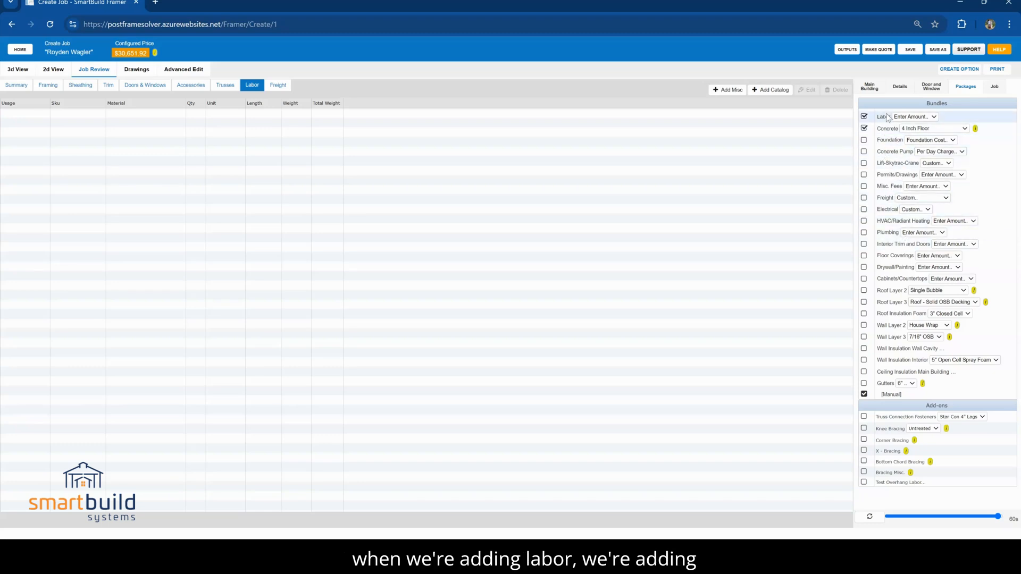
left_click(864, 175)
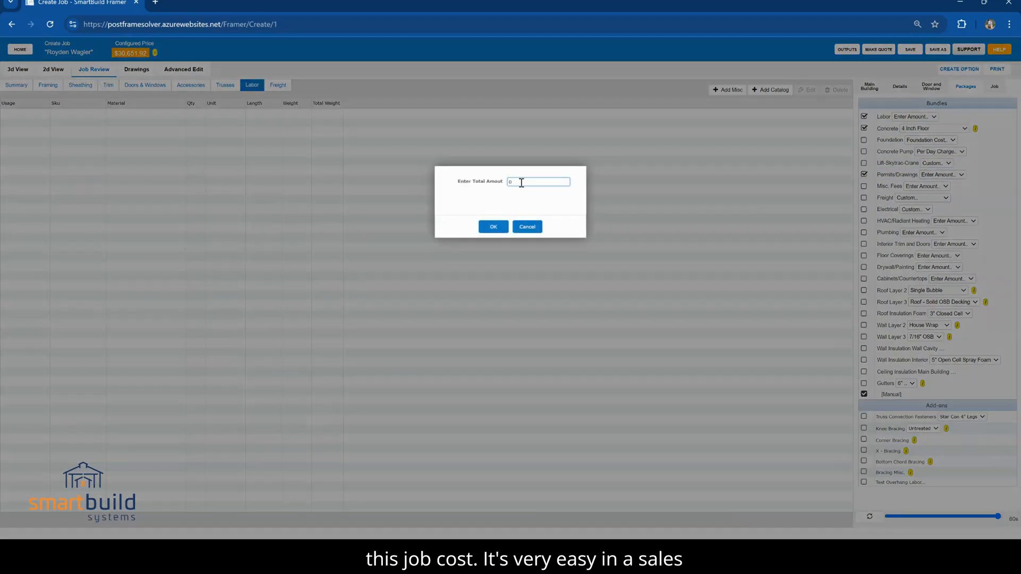
type("200")
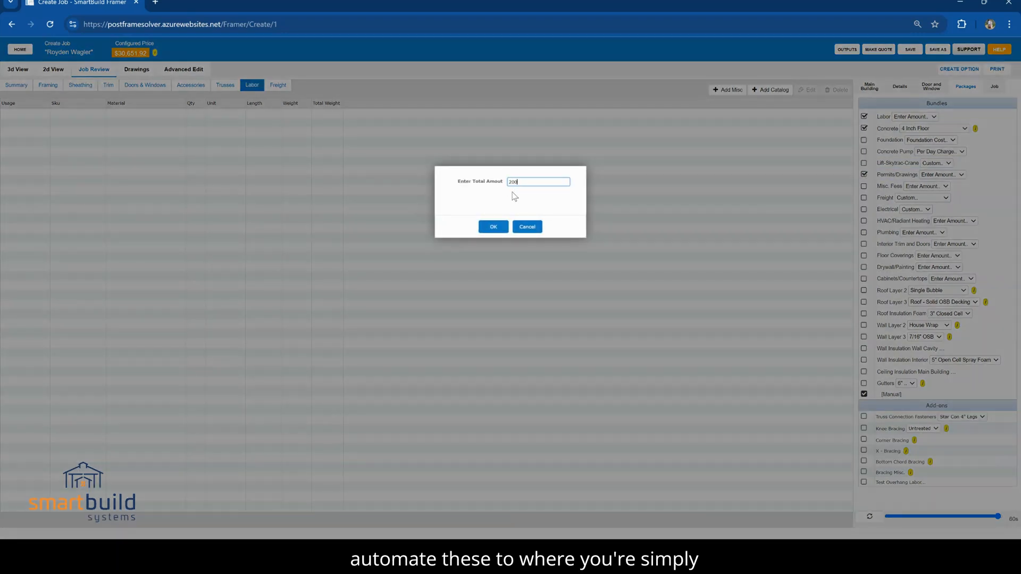
left_click(493, 226)
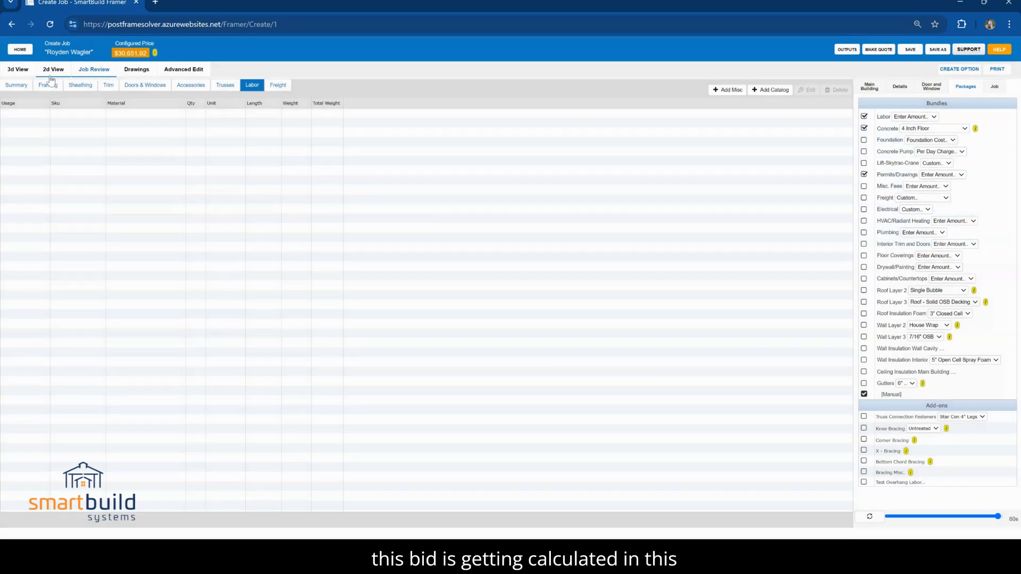
Recalculate the job's price with its cost summary shown, and save the job from the 3D view
left_click(21, 87)
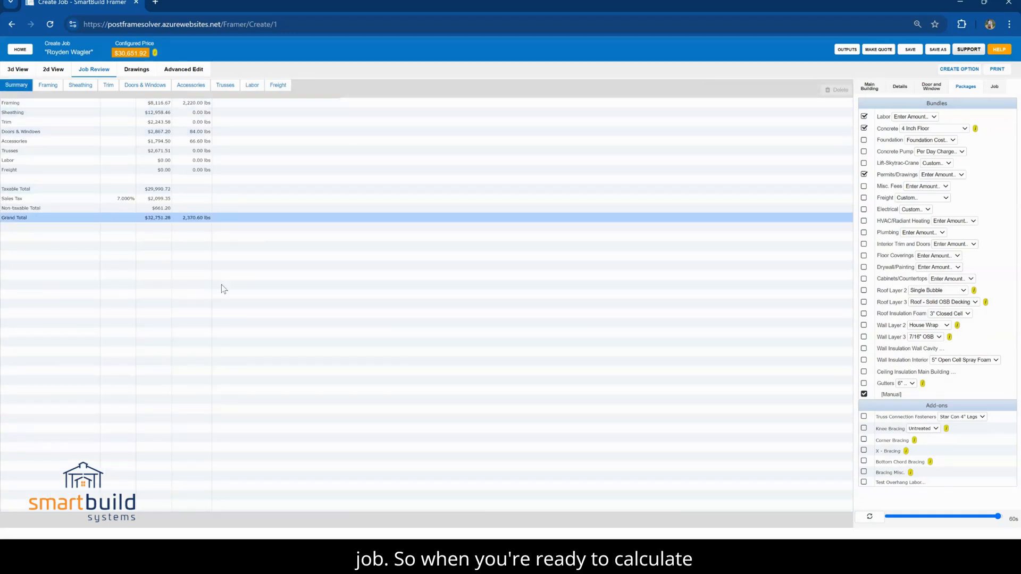
left_click(870, 517)
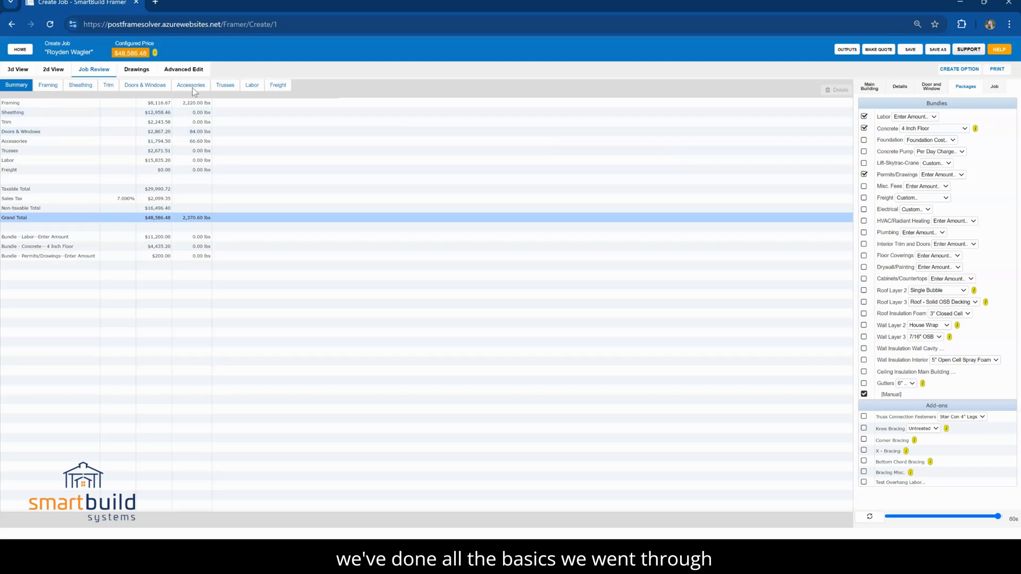
left_click(15, 74)
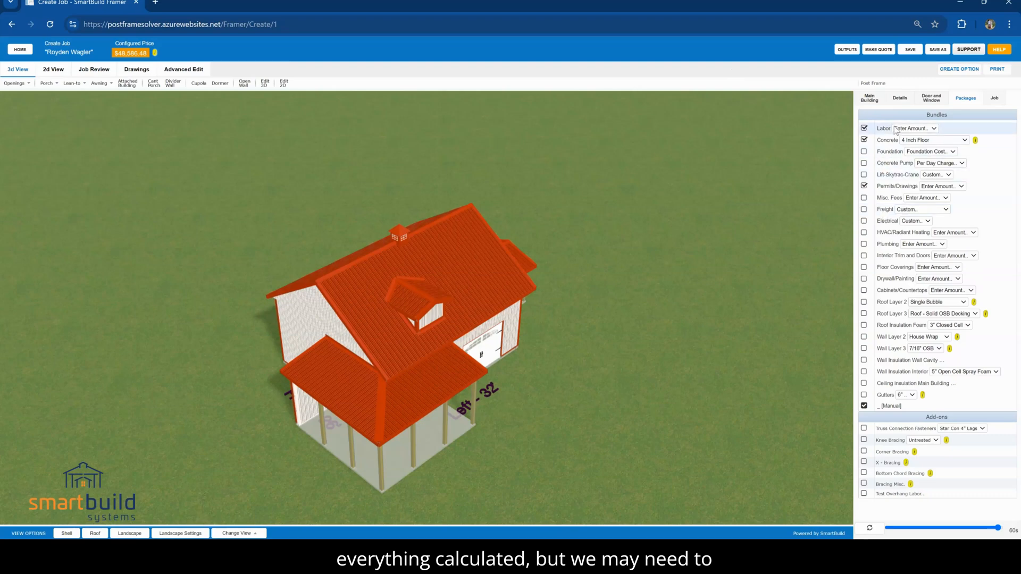
left_click(911, 51)
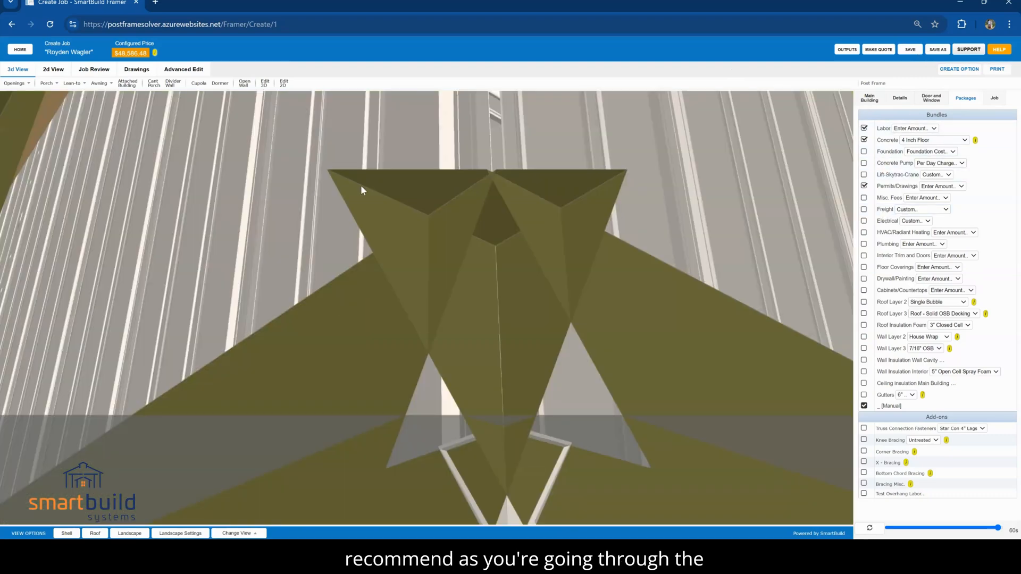
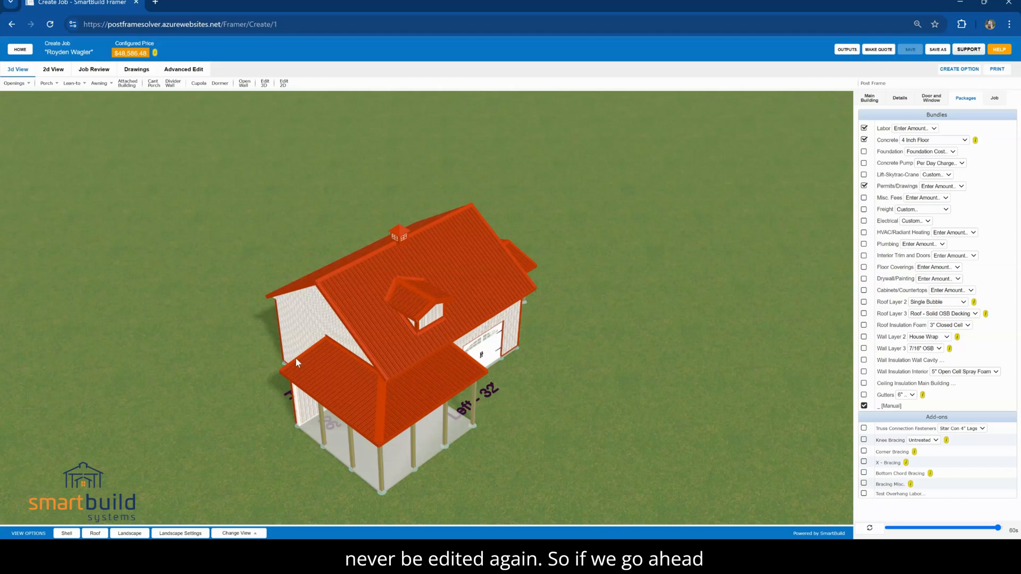
Convert the job into a quote, confirming the lock on materials and pricing, and show its additional actions in the jobs list
left_click(877, 49)
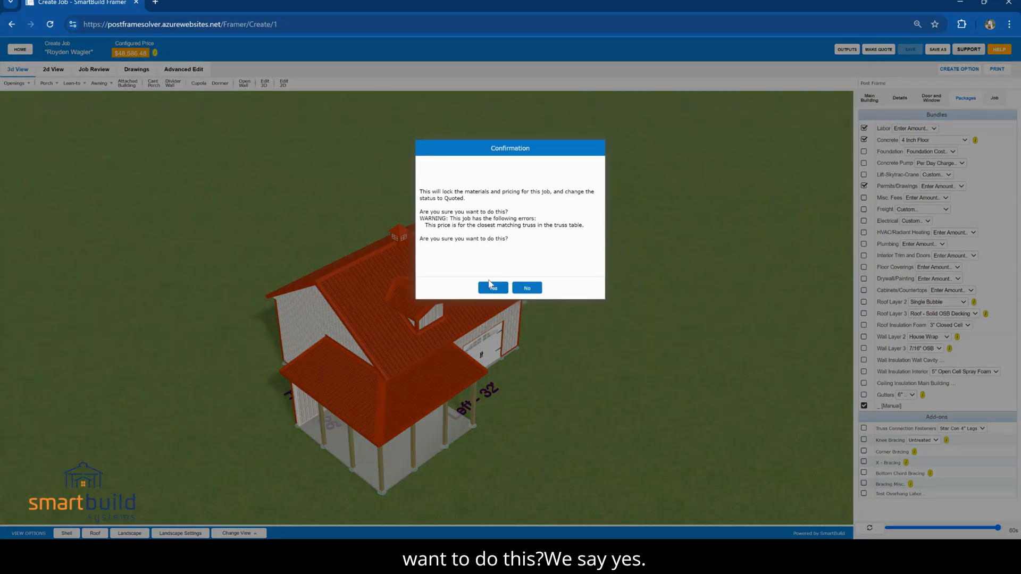
left_click(493, 289)
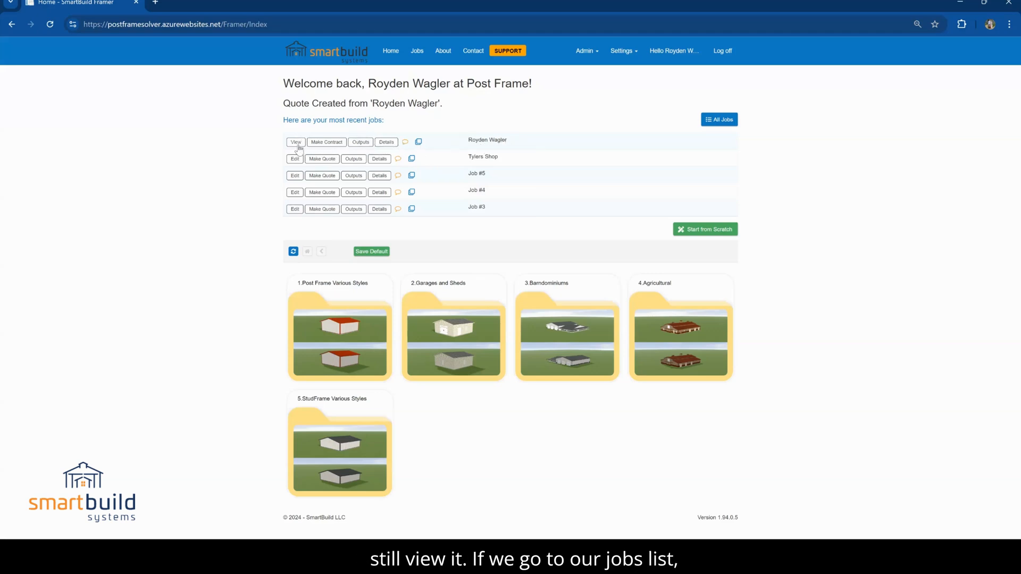
left_click(419, 53)
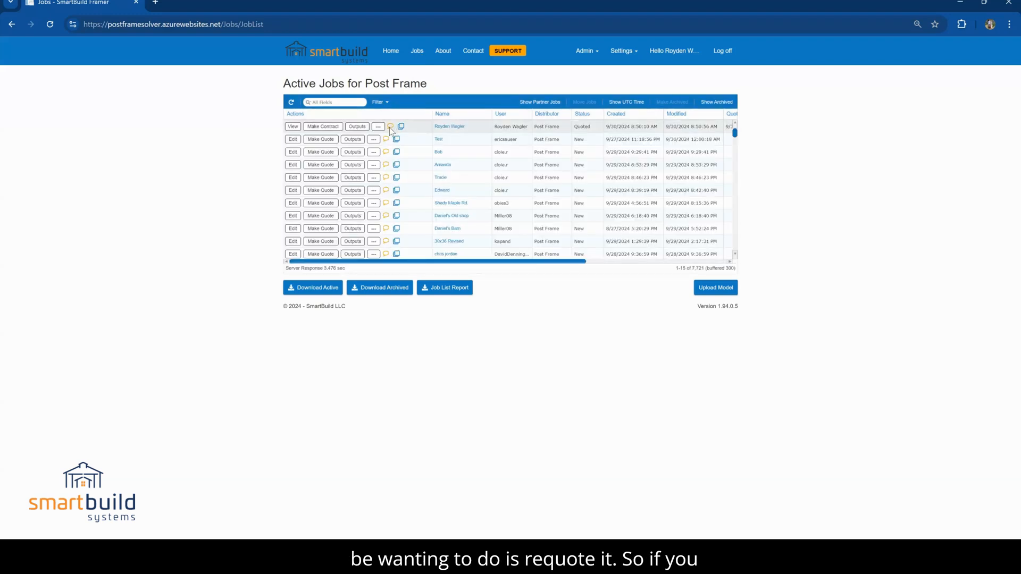
left_click(378, 127)
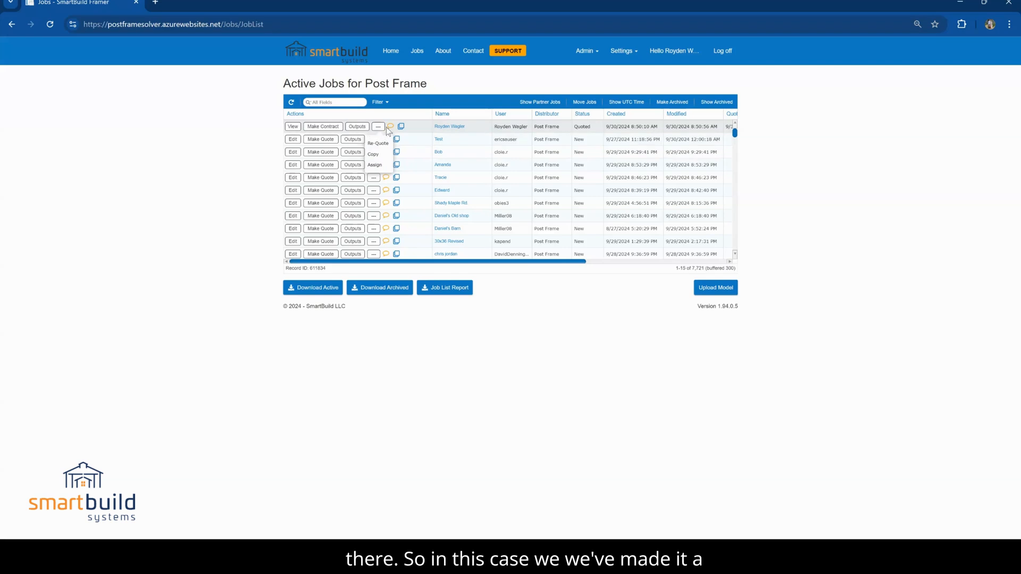
Download the quoted job's outputs with the Cover Sheet and New Quote_2 Page sections included
left_click(357, 127)
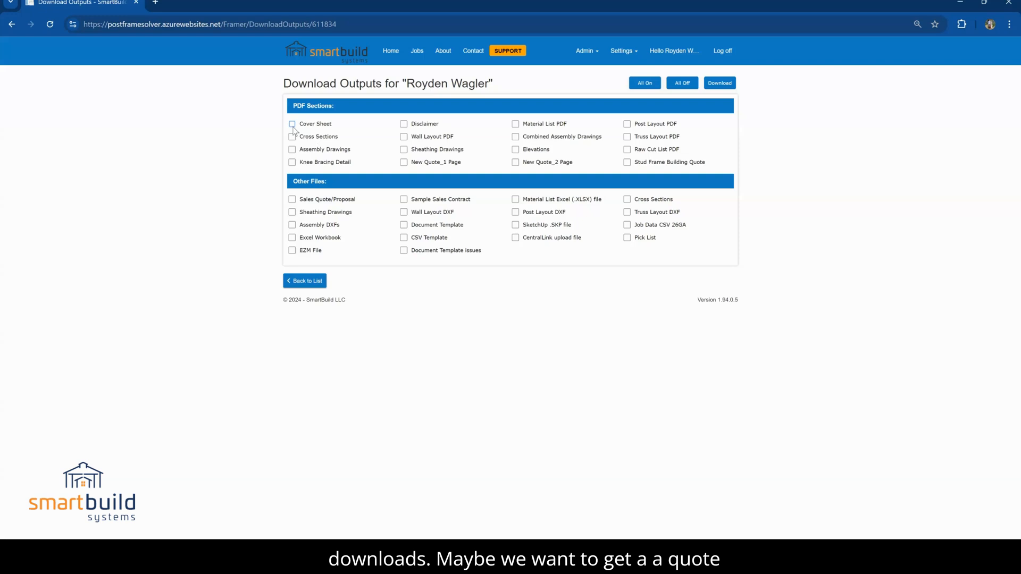
left_click(292, 124)
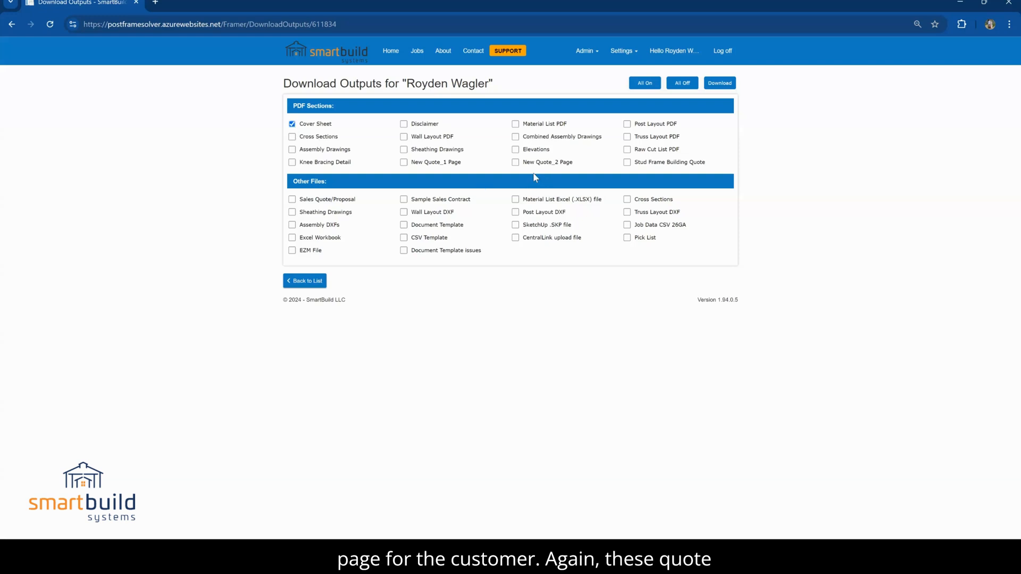
left_click(516, 163)
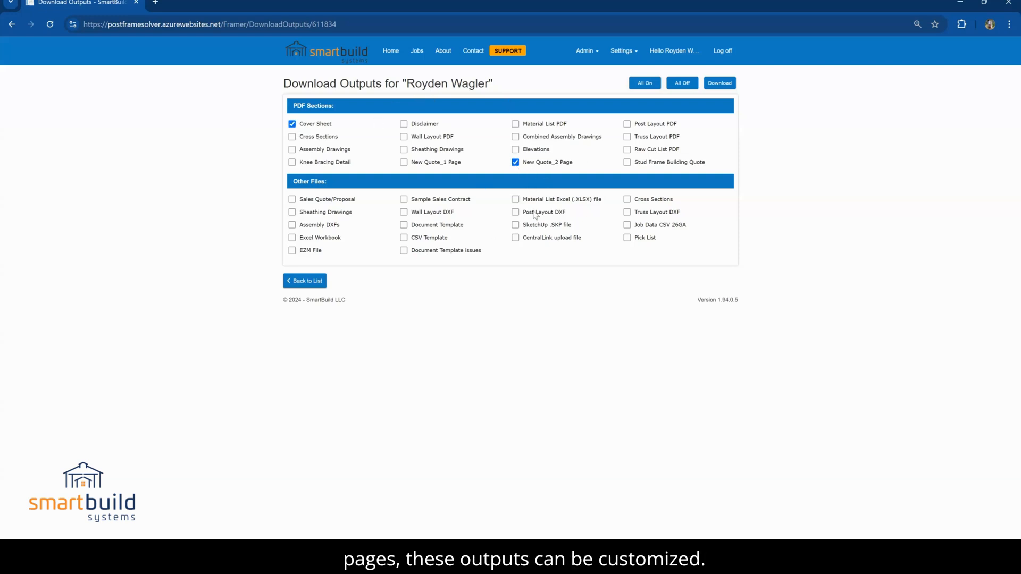
left_click(720, 84)
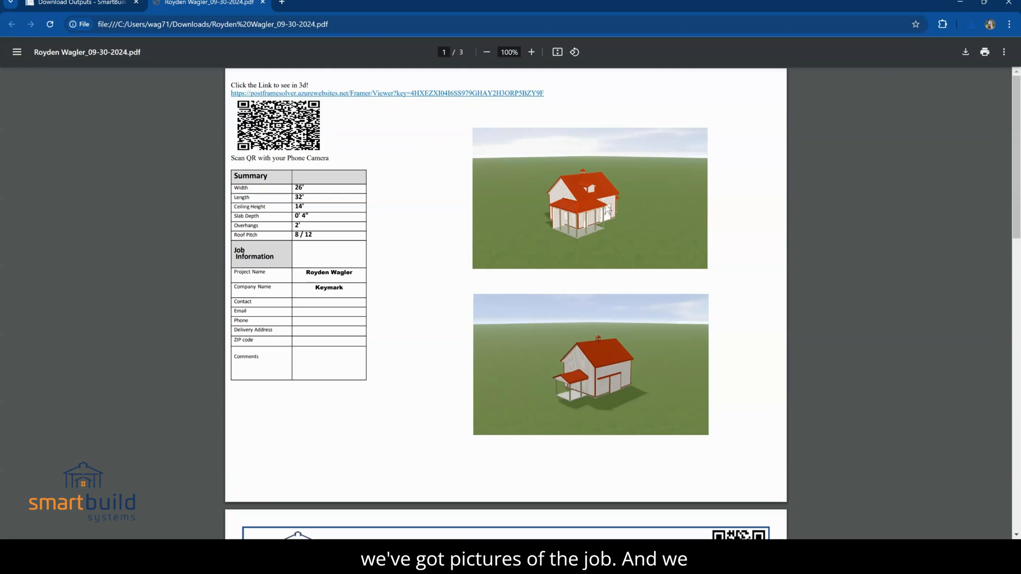
Review the downloaded quote PDF, from the cover sheet through the Sales Proposal pages
scroll(591, 282, "down", 5)
scroll(589, 286, "down", 6)
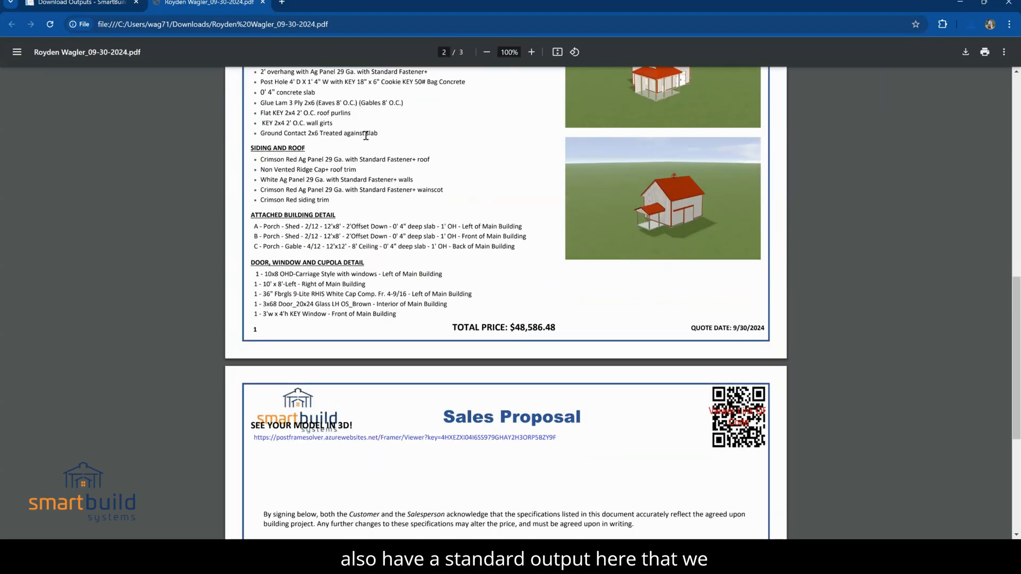
scroll(393, 171, "up", 4)
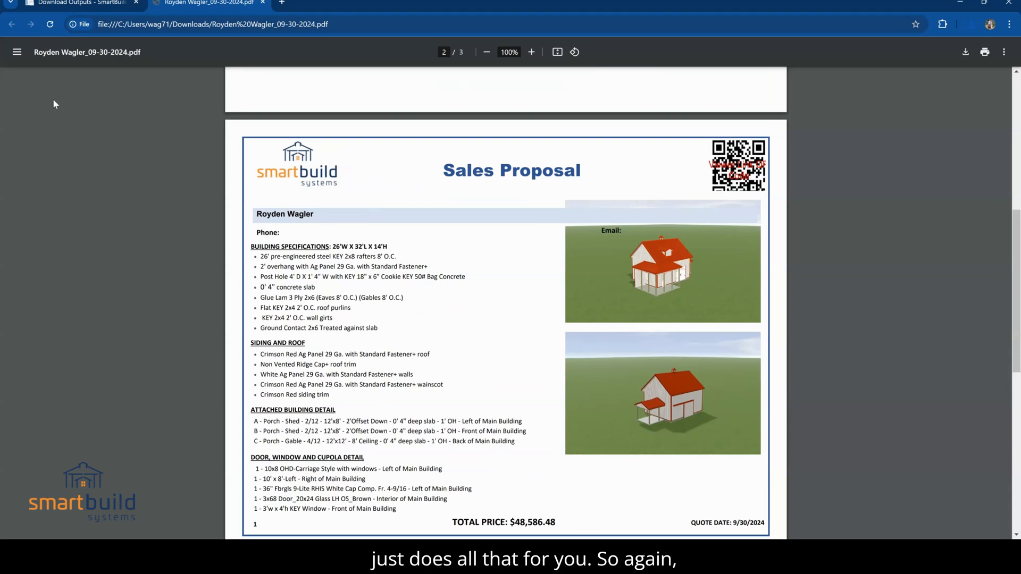
Return to the job's outputs, deselect Cover Sheet and New Quote_2 Page, and select Post Layout PDF instead
left_click(69, 3)
left_click(292, 124)
left_click(515, 163)
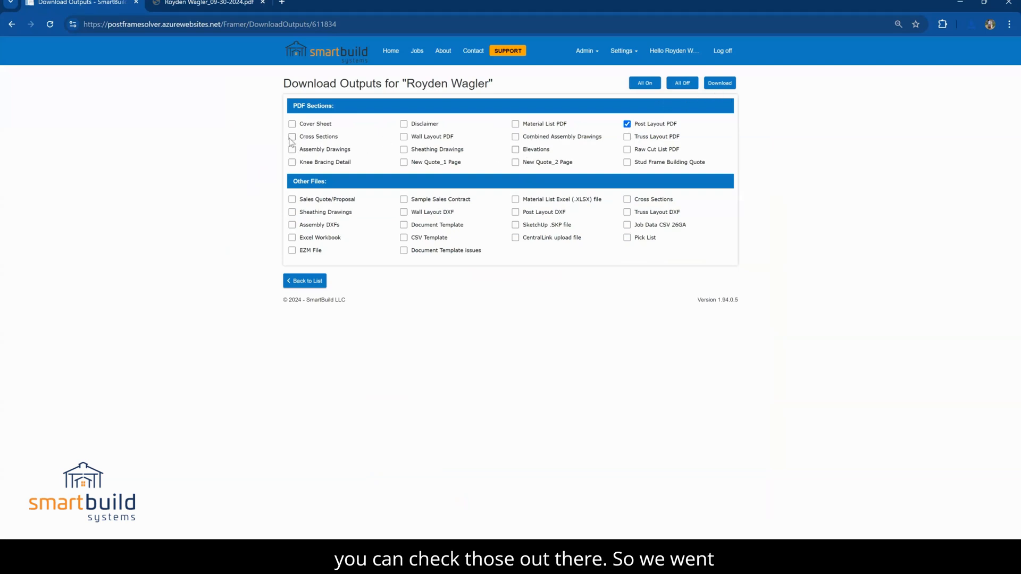
Make the quoted job a starting model from its details on the home page
left_click(389, 59)
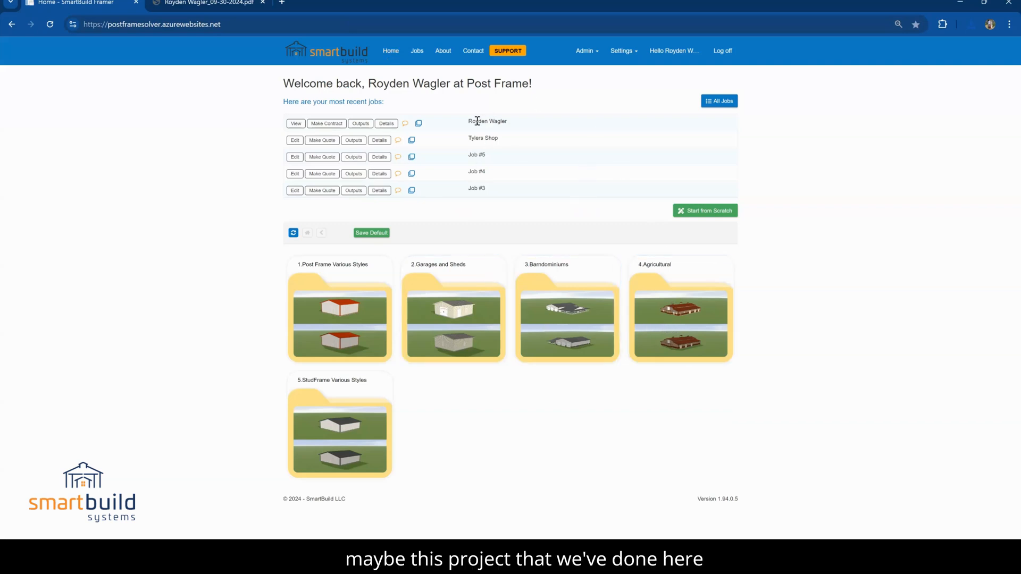
left_click(388, 124)
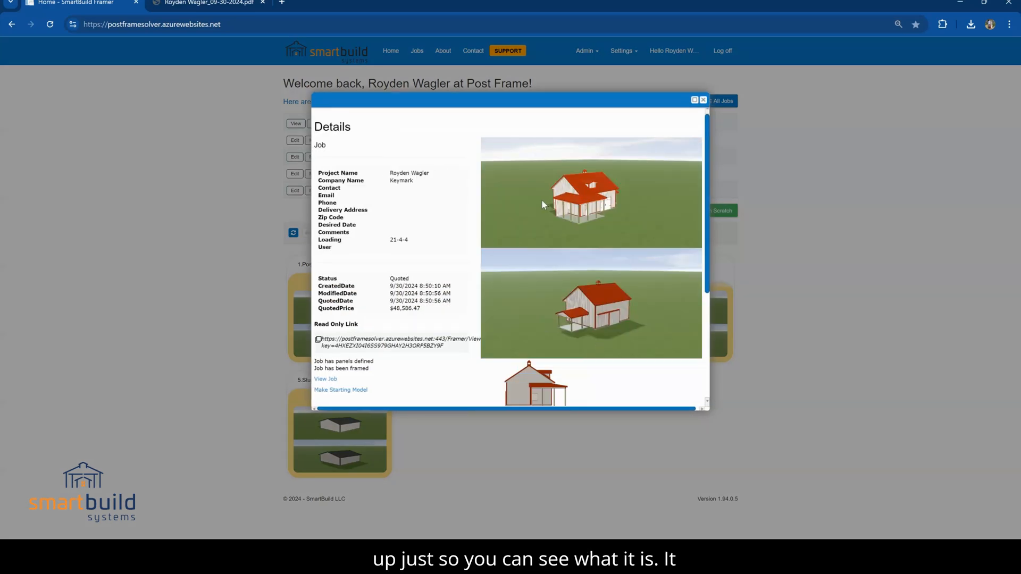
left_click(337, 392)
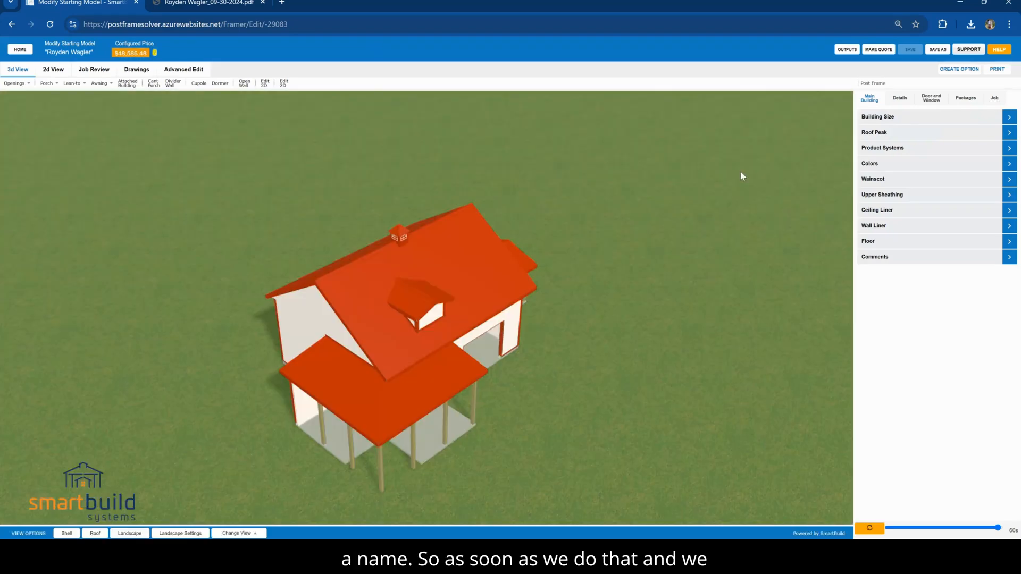
Refresh the new starting model to rebuild the building and its price, and save it
left_click(871, 530)
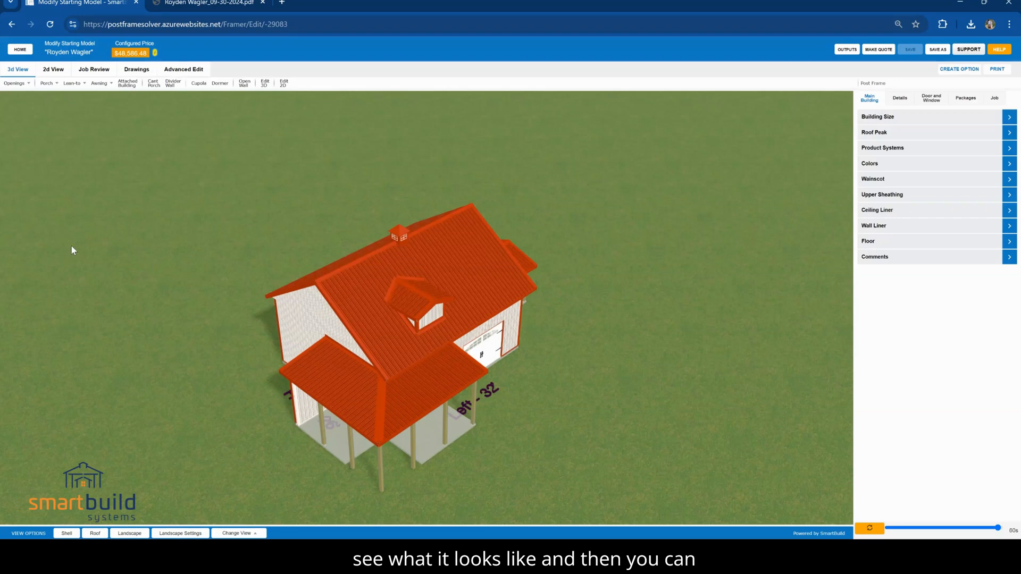
left_click(911, 49)
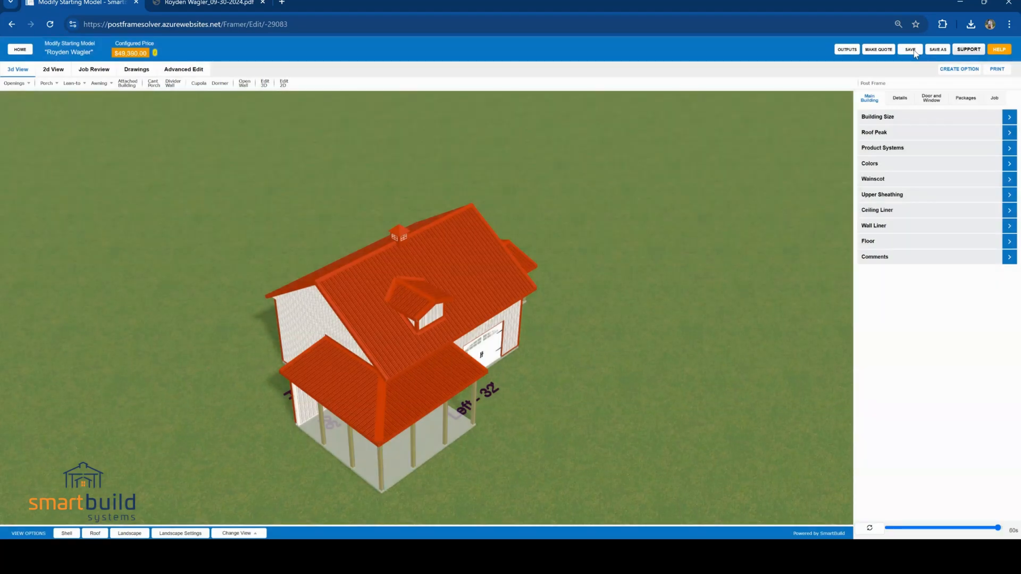
left_click(910, 50)
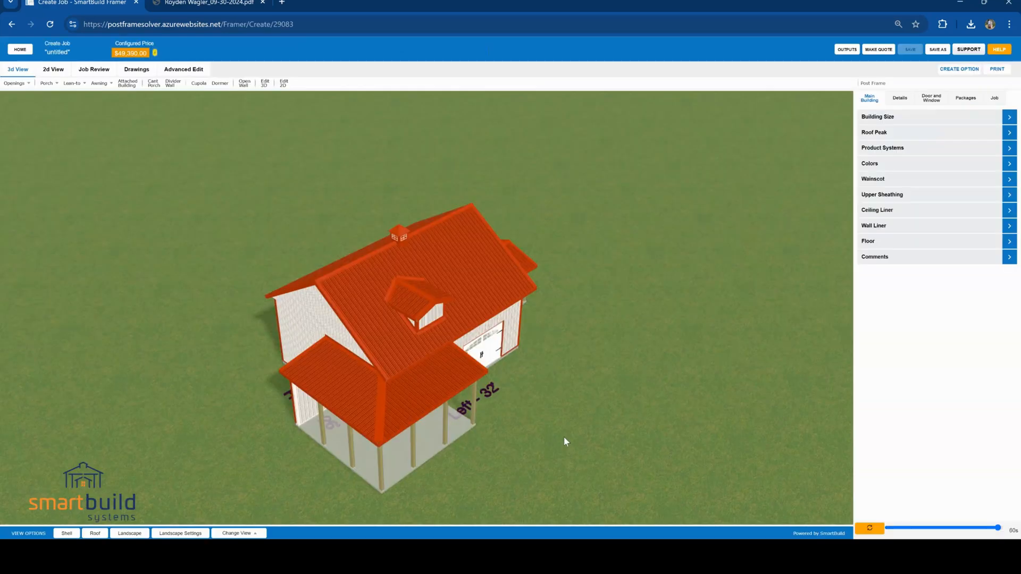
Open the assembly drawing of porch wall EXT-11 from the Wall Layout drawing
left_click_drag(550, 437, 461, 366)
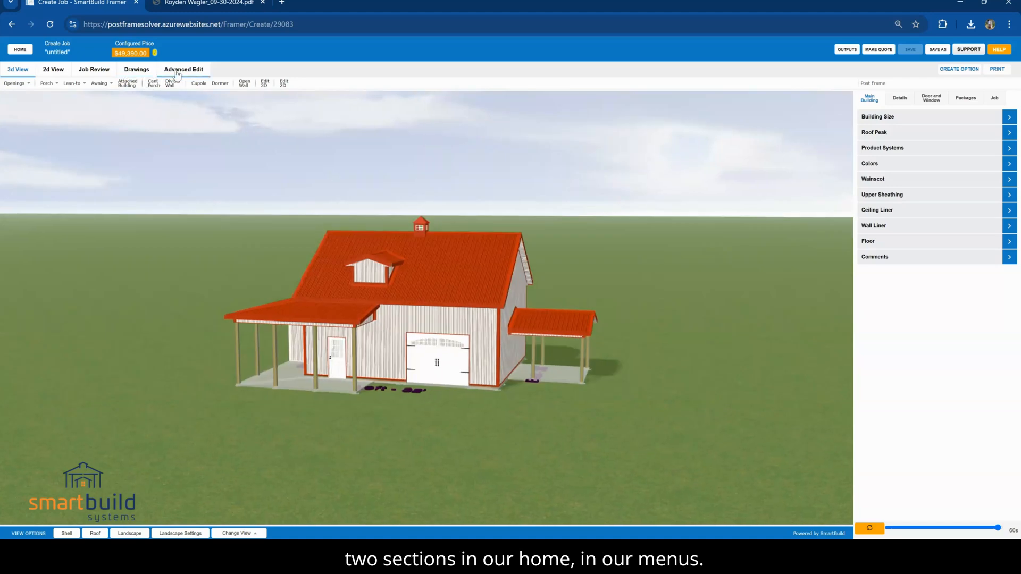
left_click(145, 72)
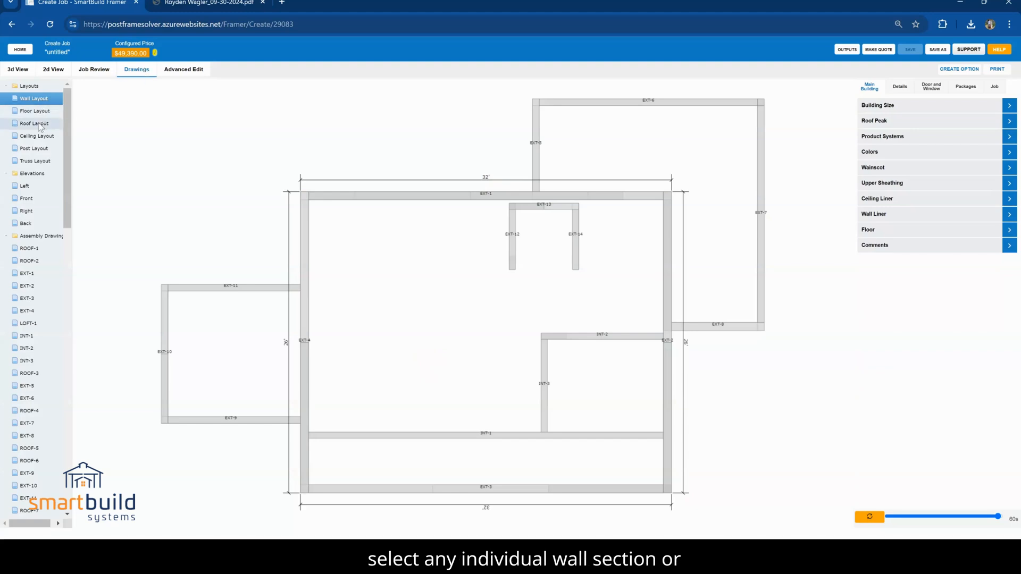
left_click(375, 435)
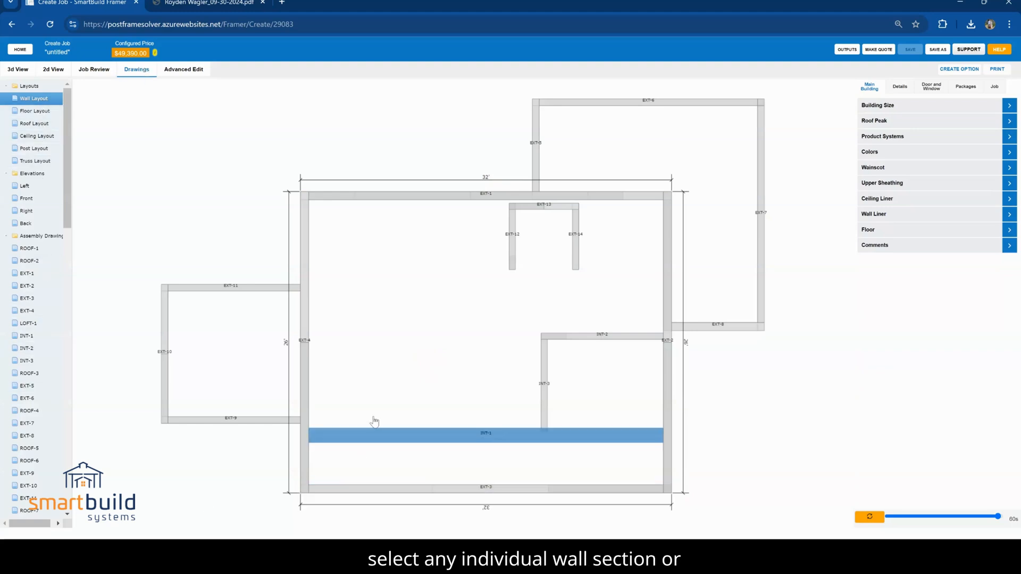
left_click(235, 287)
left_click(234, 290)
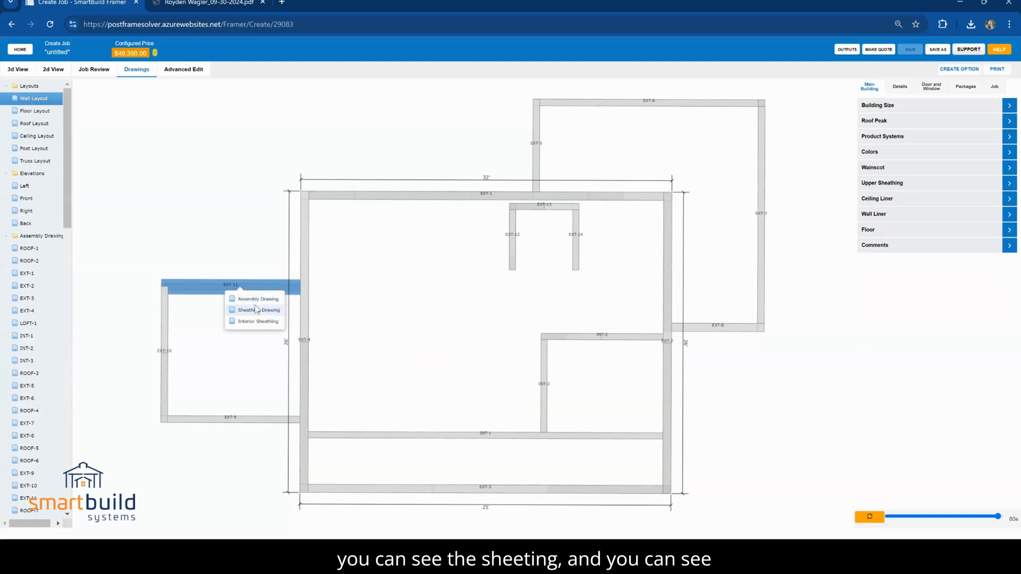
left_click(252, 299)
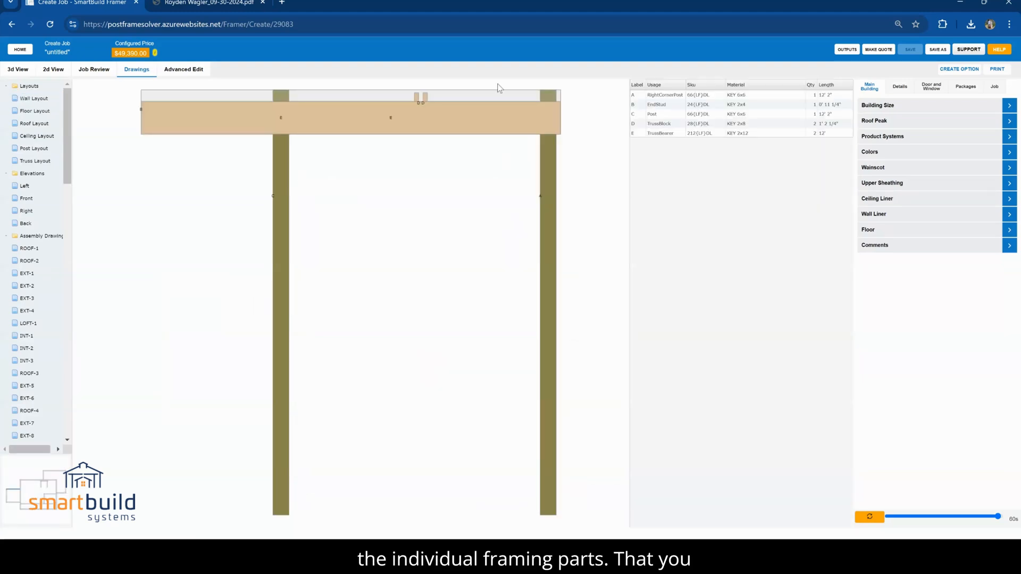
Highlight the EndStud and Post parts in the assembly drawing and inspect the wall framing from an angle
left_click(701, 105)
left_click(703, 114)
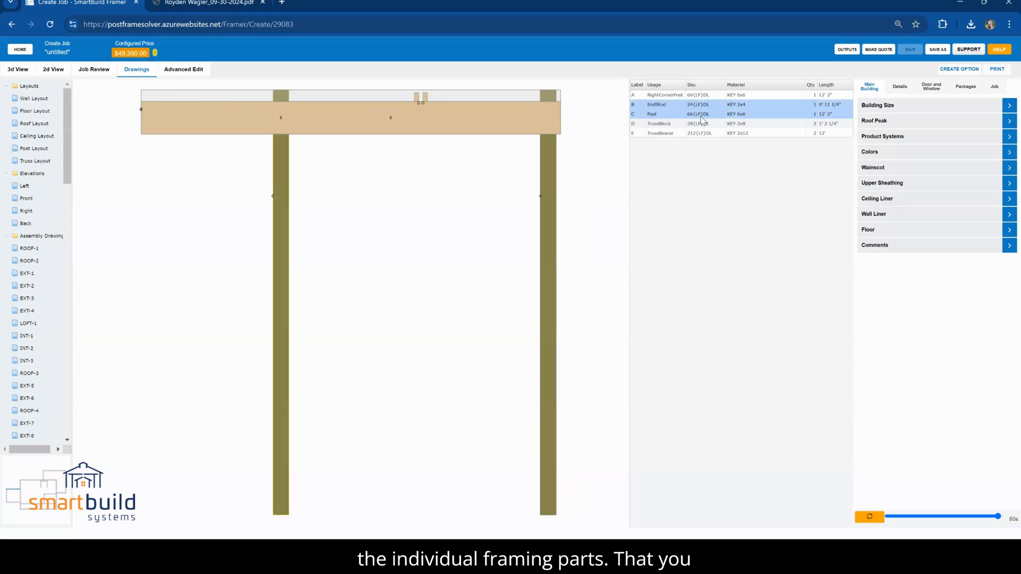
mouse_move(530, 188)
left_mouse_down()
mouse_move(414, 209)
mouse_move(355, 196)
mouse_move(507, 201)
mouse_move(538, 213)
mouse_move(588, 182)
left_mouse_up()
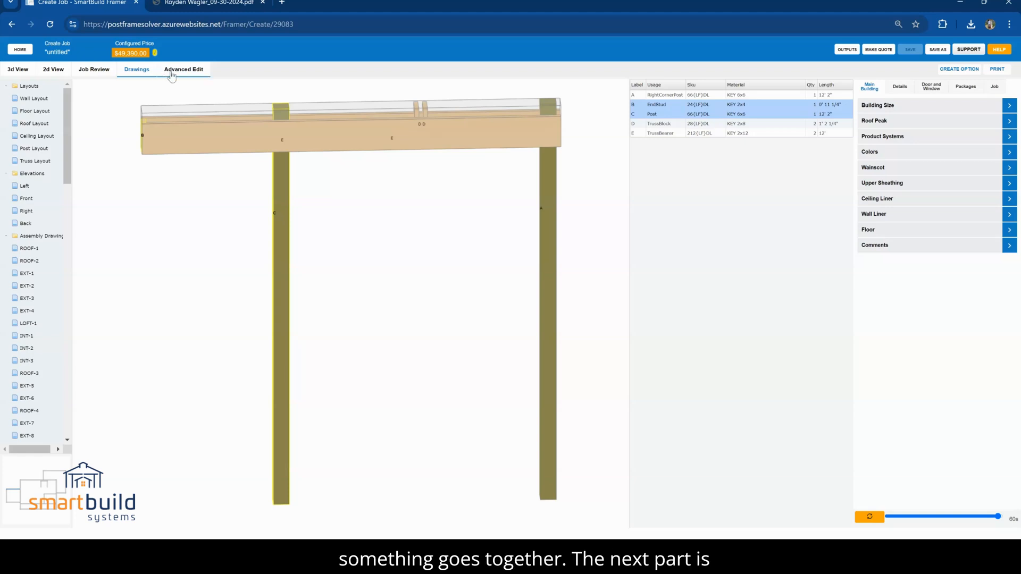
Examine the small gable porch's posts, beam and roof edge up close in the 3D view
left_click(19, 69)
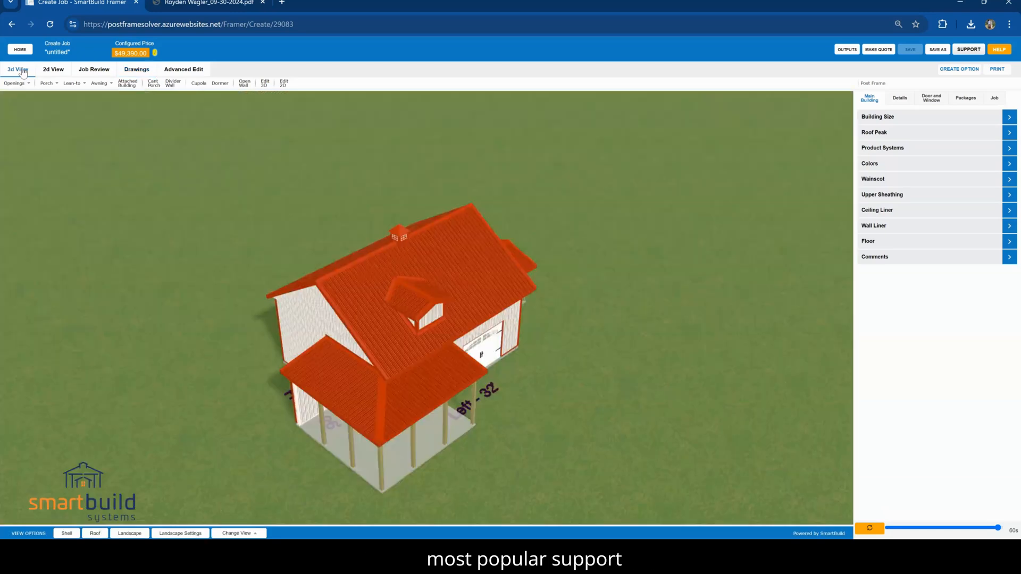
left_click_drag(548, 407, 672, 404)
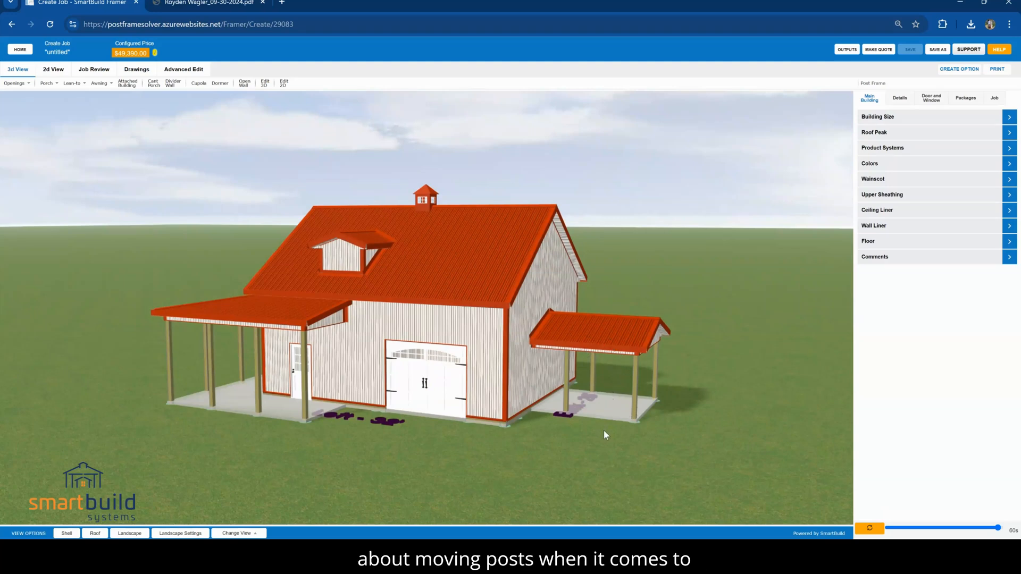
scroll(601, 430, "up", 2)
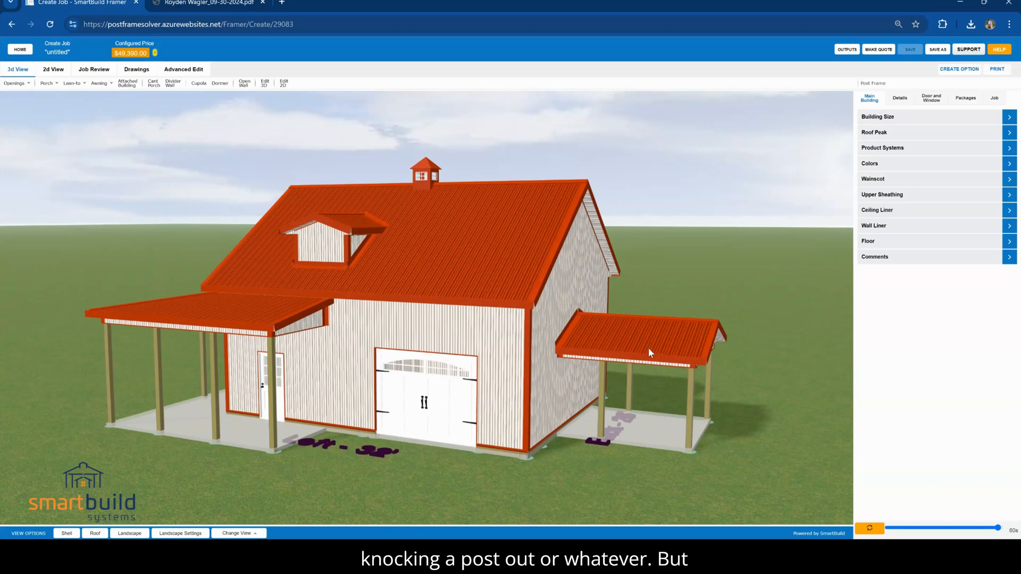
left_click_drag(609, 452, 583, 442)
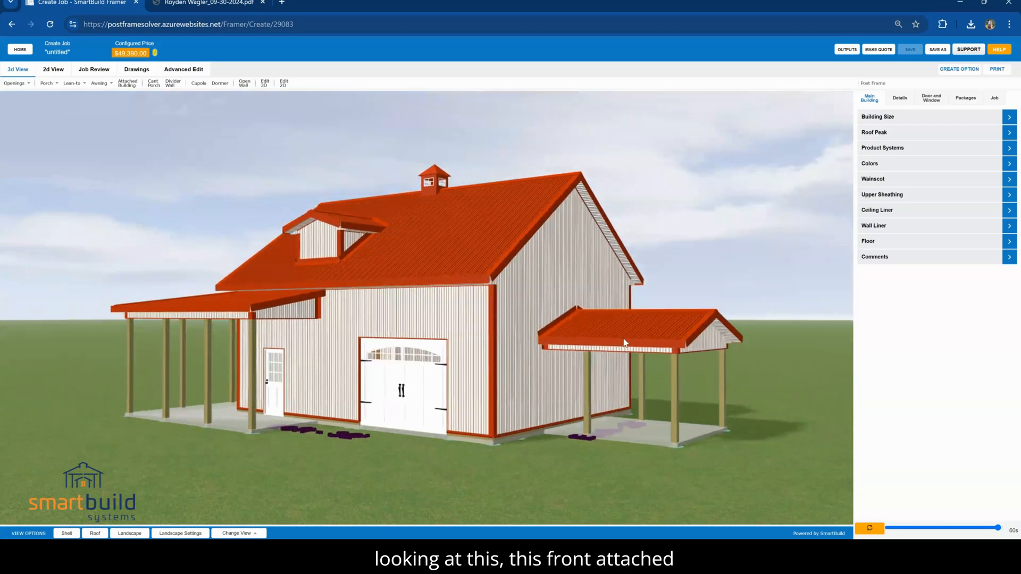
right_click_drag(623, 343, 546, 311)
scroll(556, 326, "up", 3)
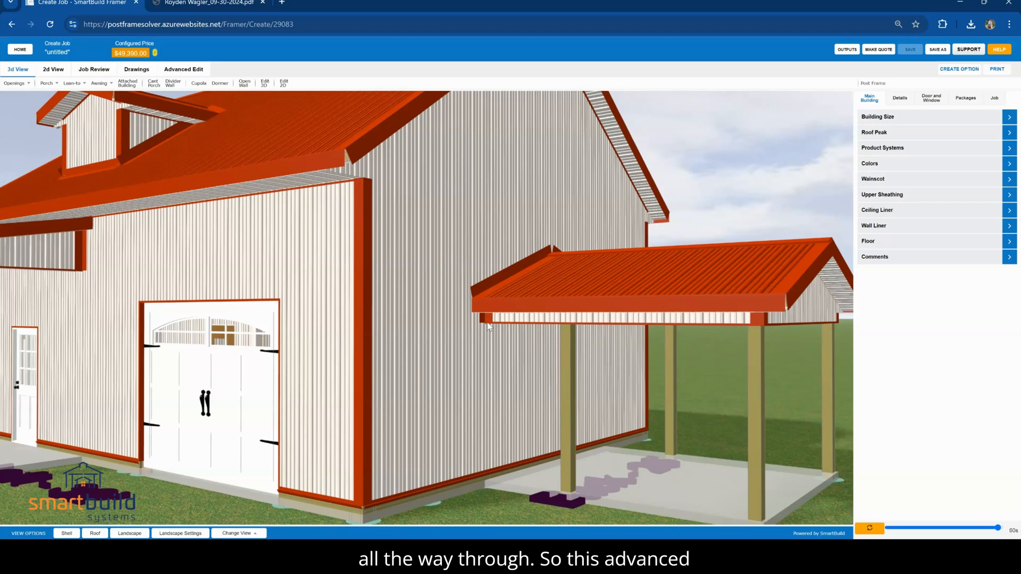
scroll(486, 325, "down", 4)
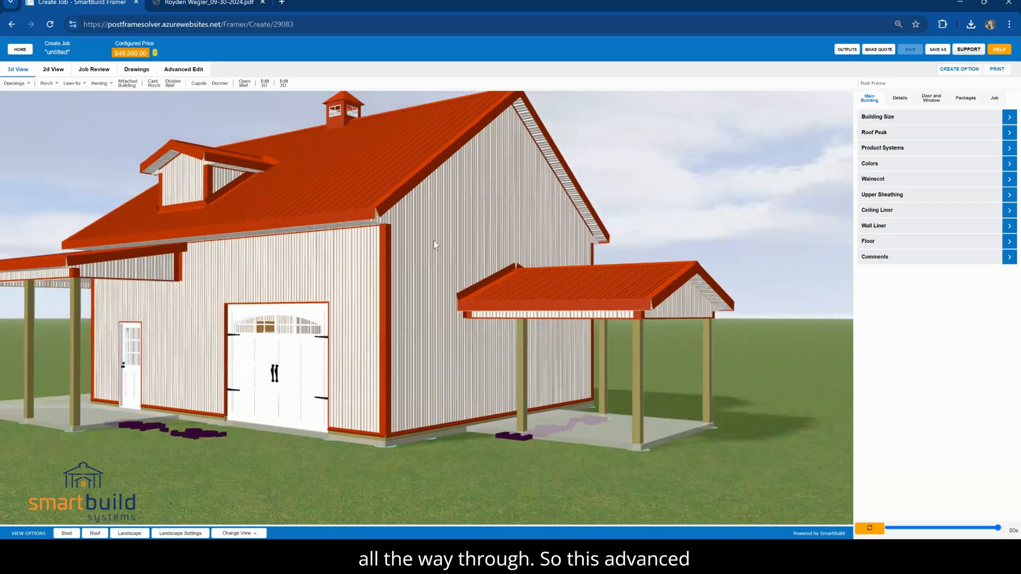
Open porch wall EXT-11 for editing in Advanced Edit and turn it to a straight-on view
left_click(188, 75)
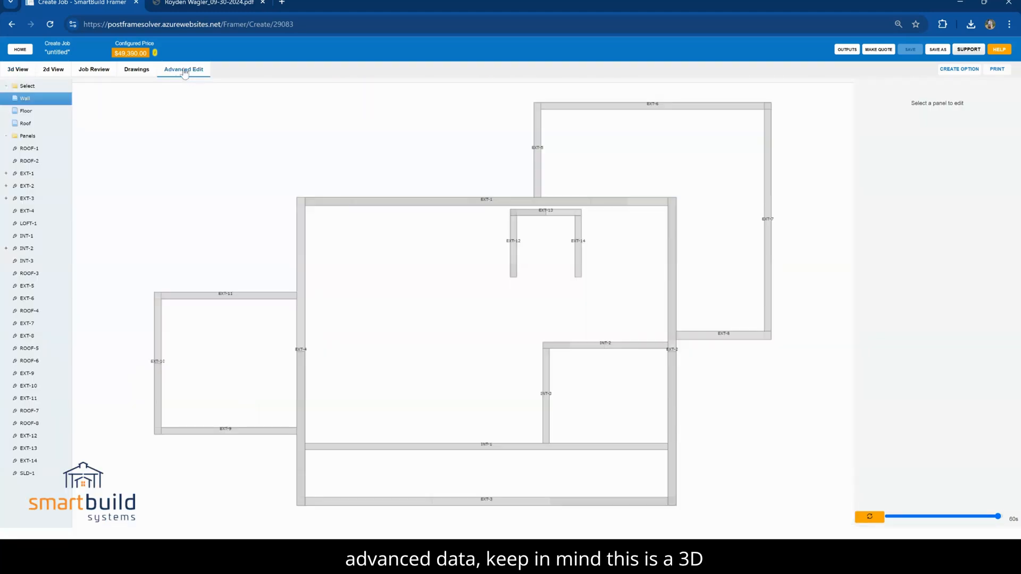
left_click_drag(307, 303, 750, 271)
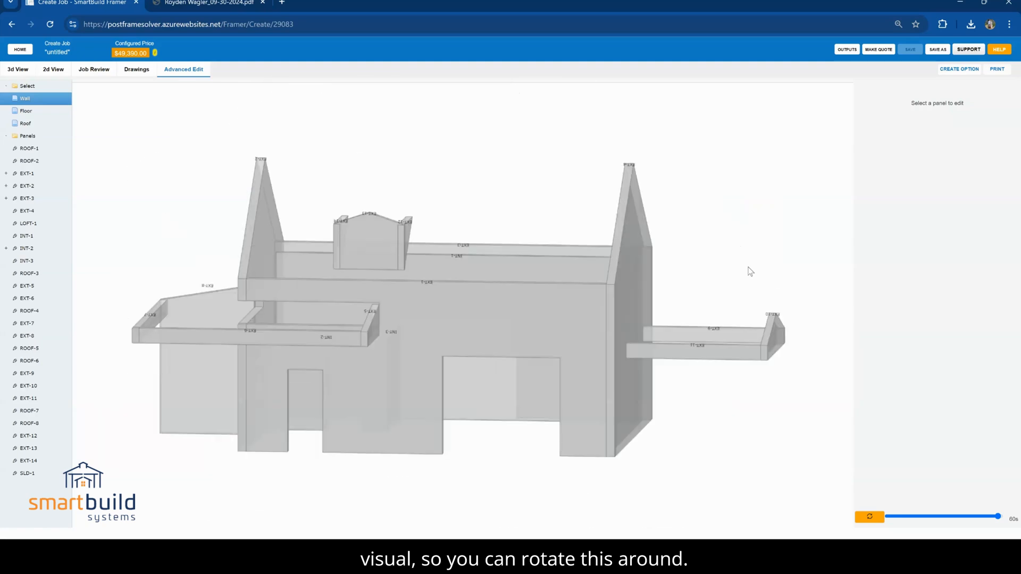
left_click(694, 355)
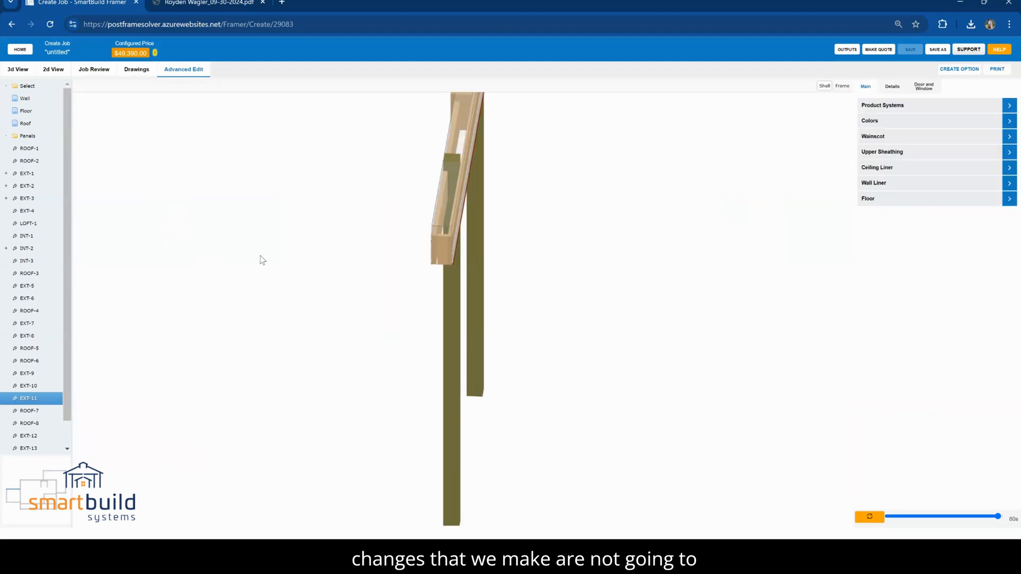
left_click_drag(350, 315, 362, 321)
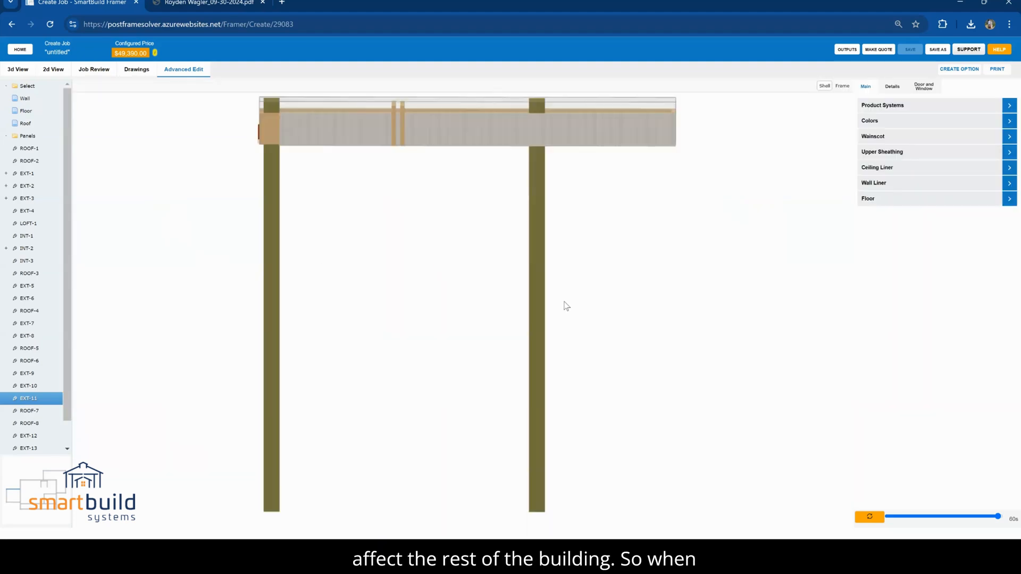
Set the eave post spacing of wall EXT-11 to 12' in its wall framing details and refresh the model
left_click(896, 89)
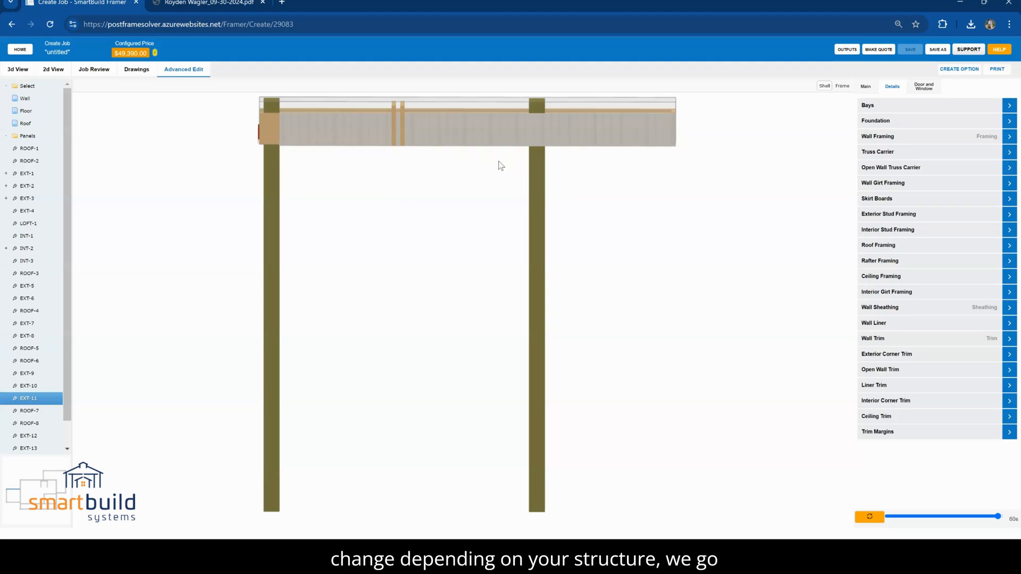
left_click(893, 137)
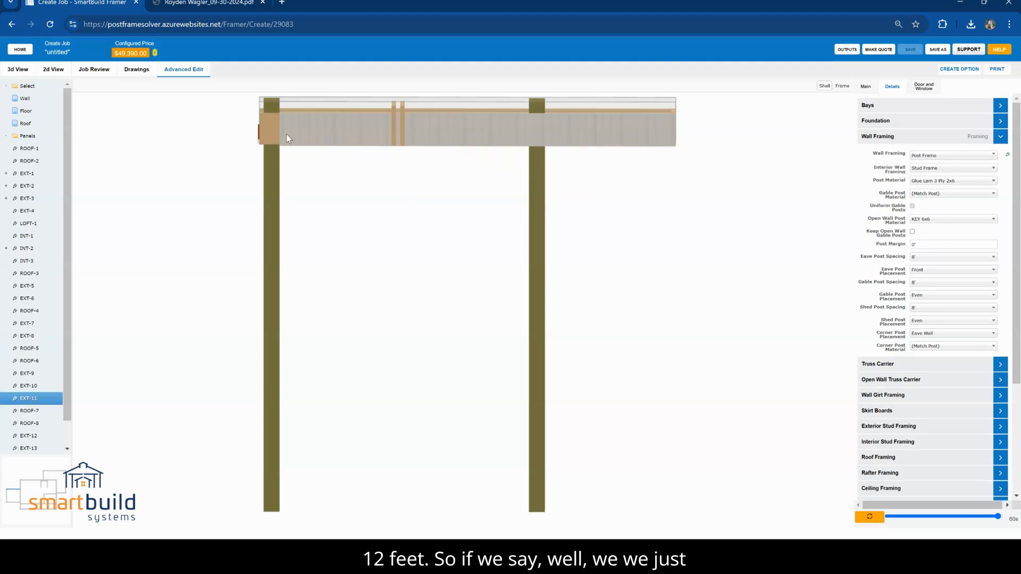
left_click(919, 257)
left_click(926, 307)
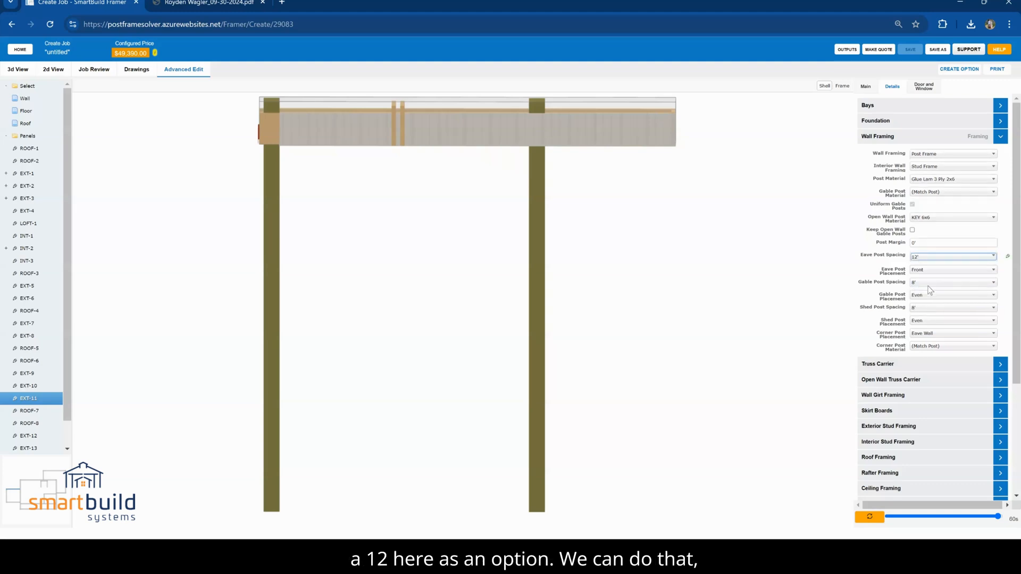
left_click(869, 519)
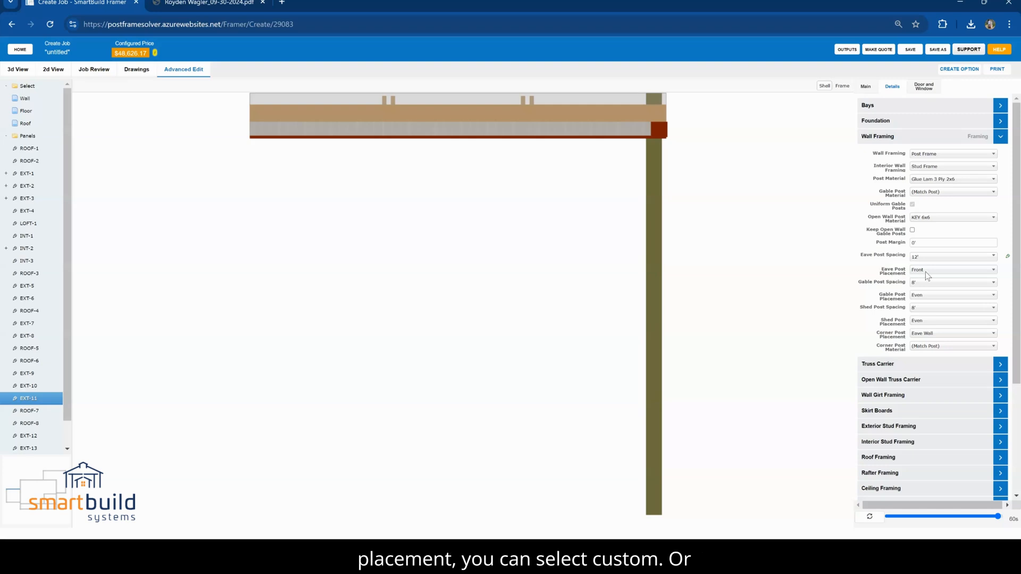
Set the wall's eave post placement to Custom with bay lengths 4,4, and view the whole building in 3D
left_click(925, 270)
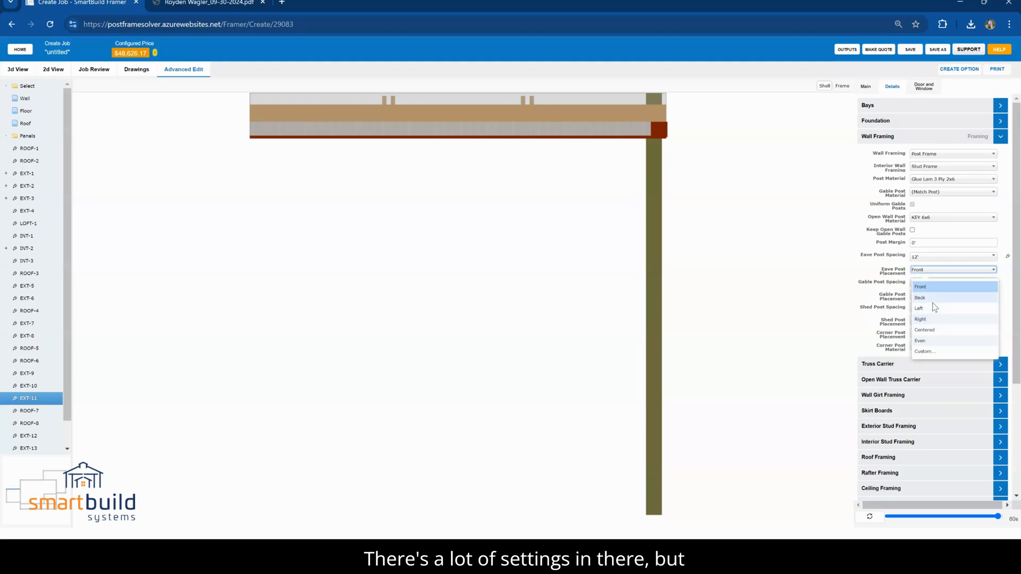
left_click(928, 353)
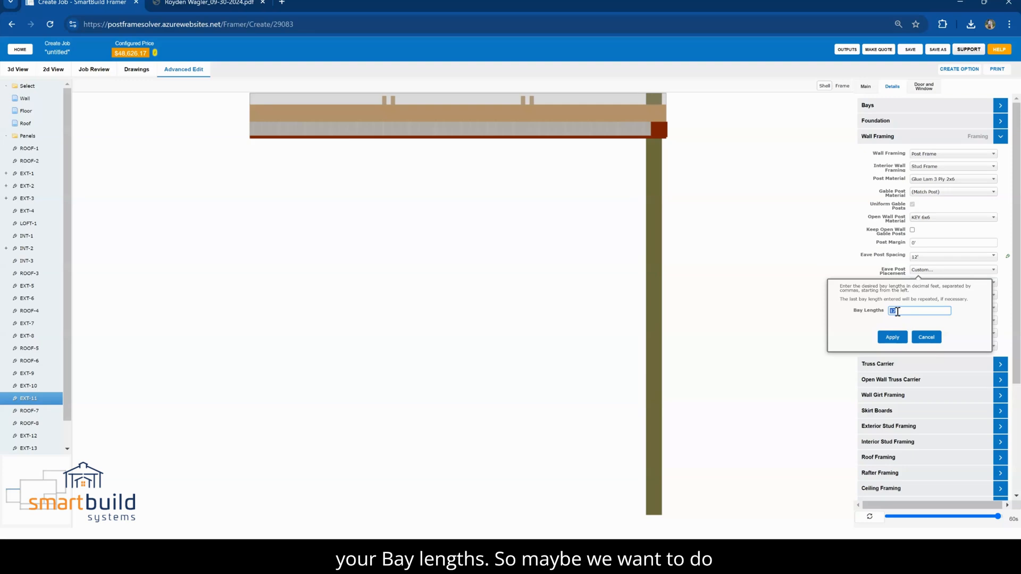
type("4")
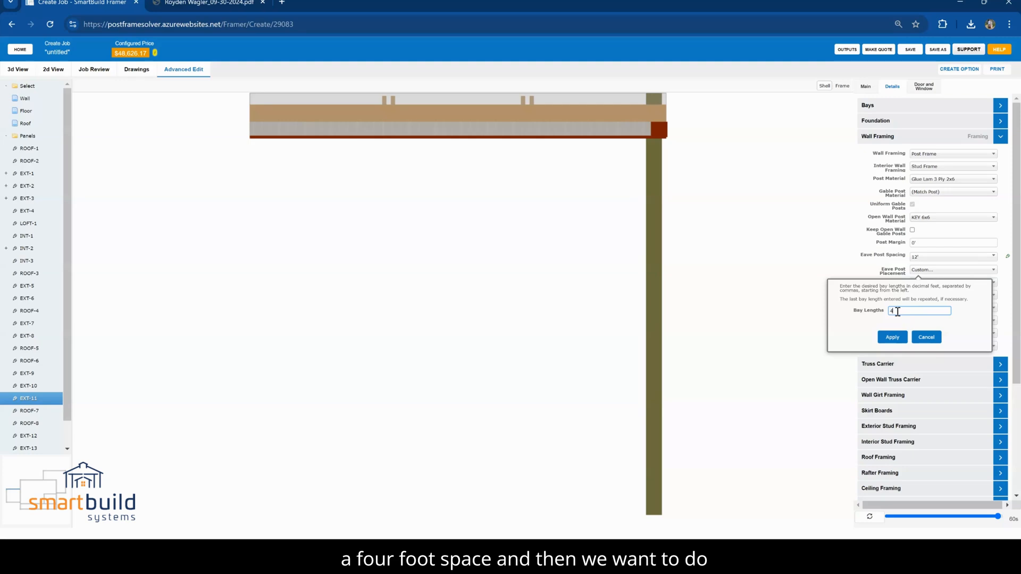
type(",8")
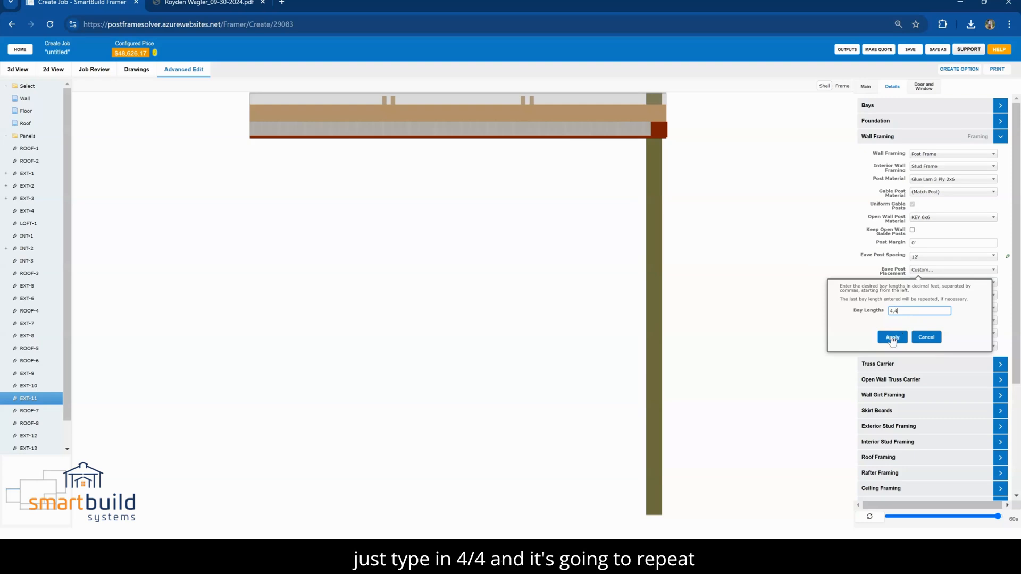
left_click(892, 337)
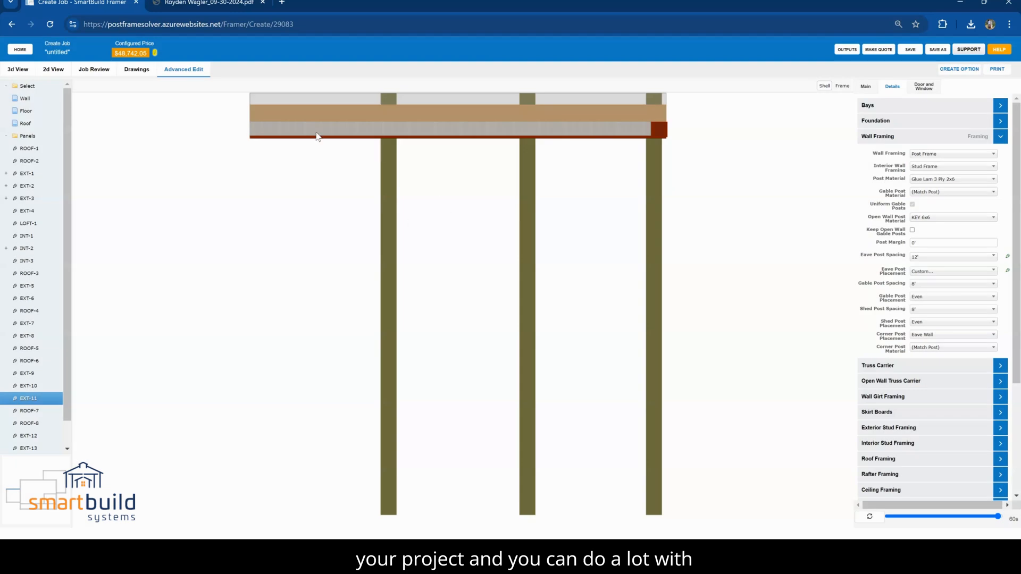
left_click(16, 70)
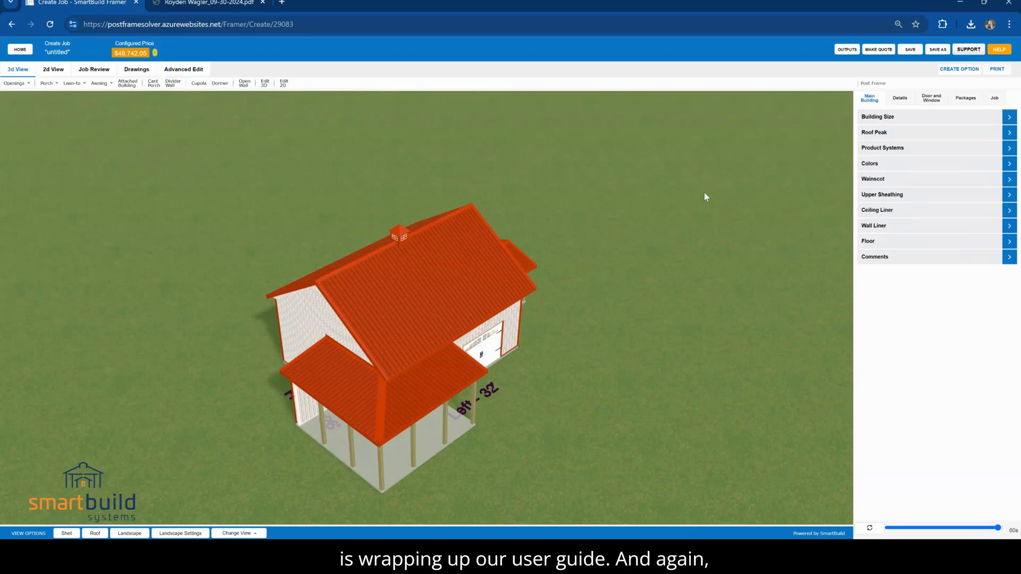
left_click_drag(677, 444, 455, 413)
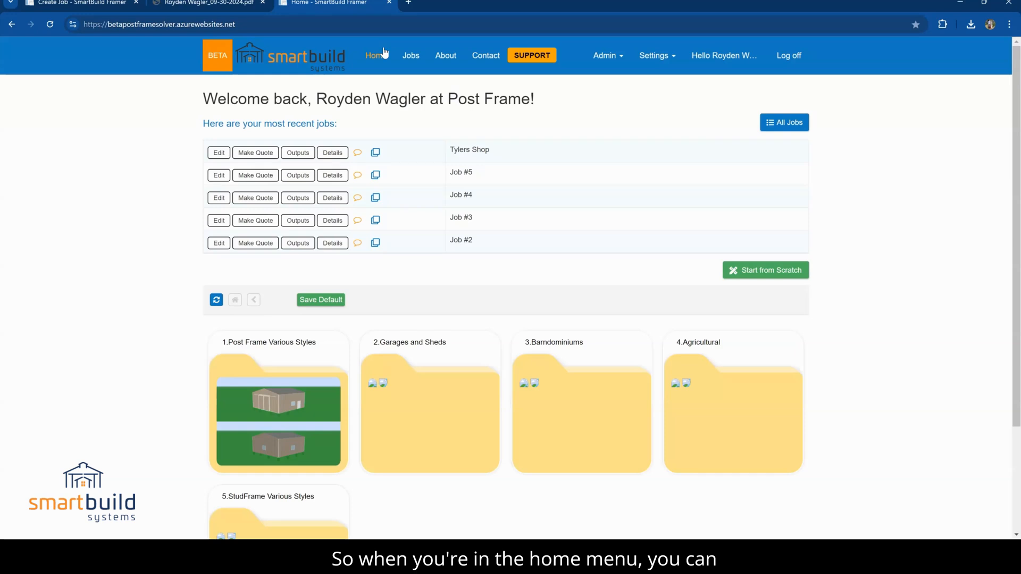
Open the support widget on the home page and start a job from the 24' x 24' model in Small Garages
left_click(524, 62)
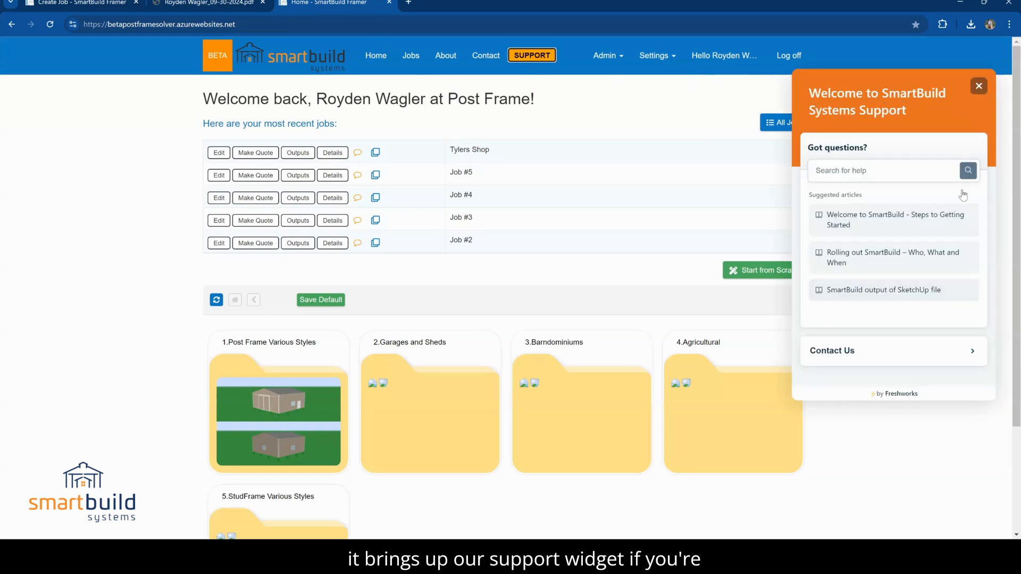
left_click(298, 394)
left_click(303, 390)
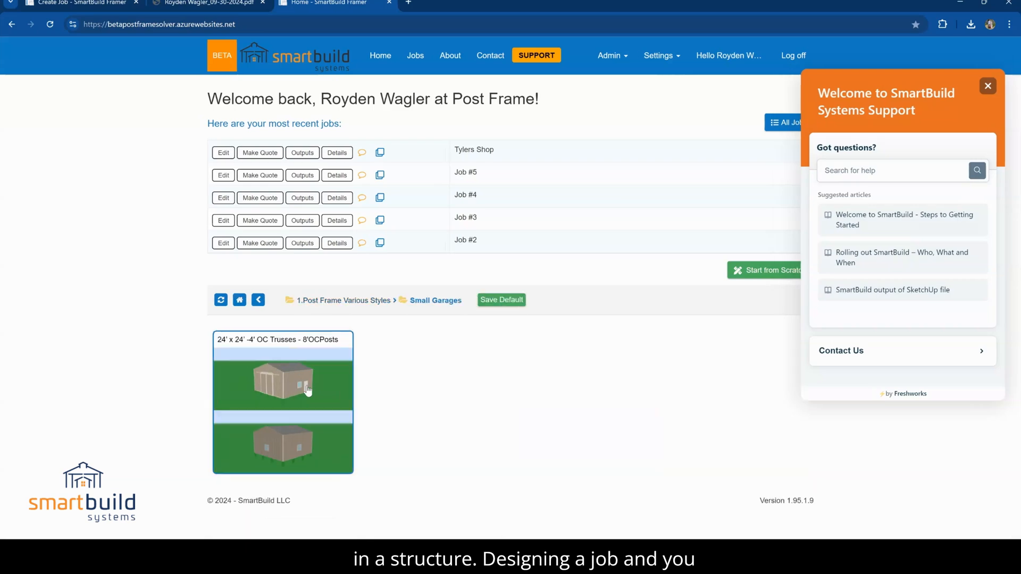
left_click(300, 379)
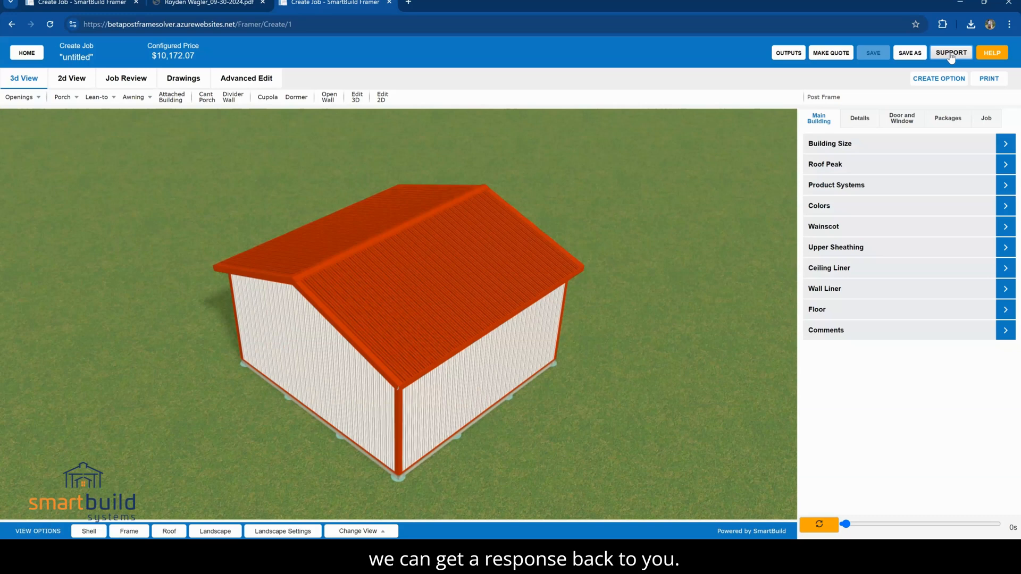
Open support from within the job, search the help articles for "post", and clear the search text
left_click(951, 55)
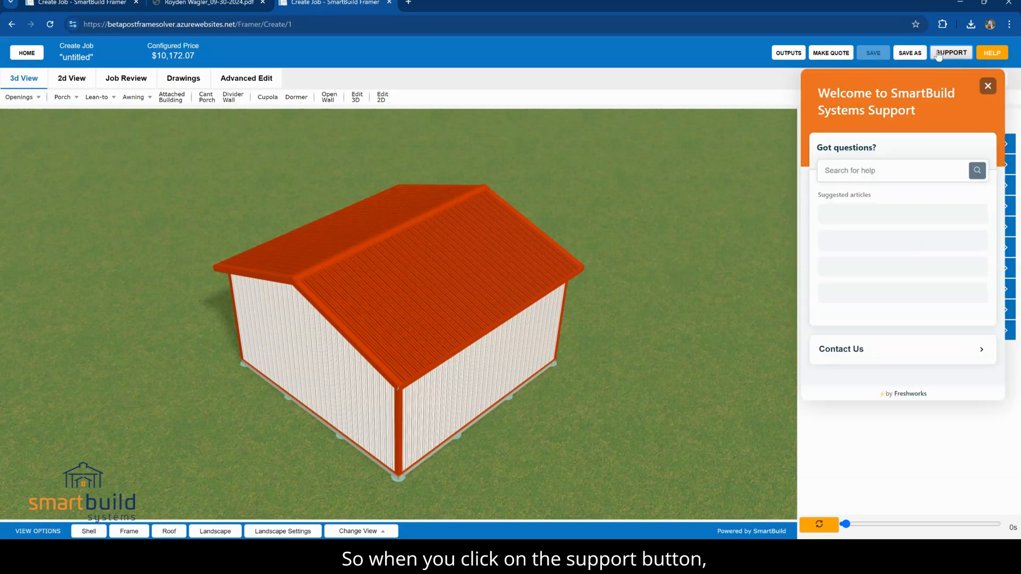
left_click(851, 172)
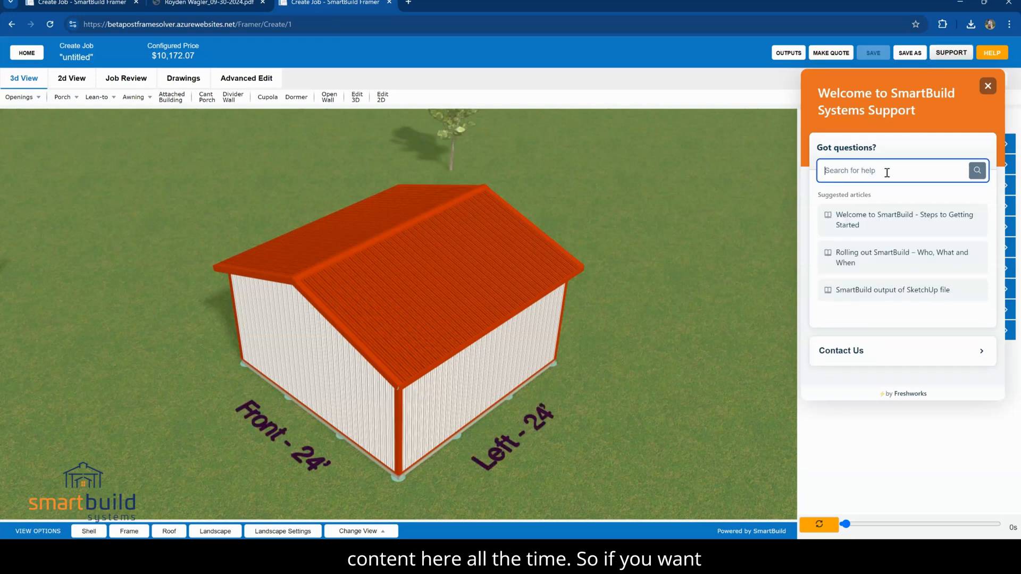
type("post")
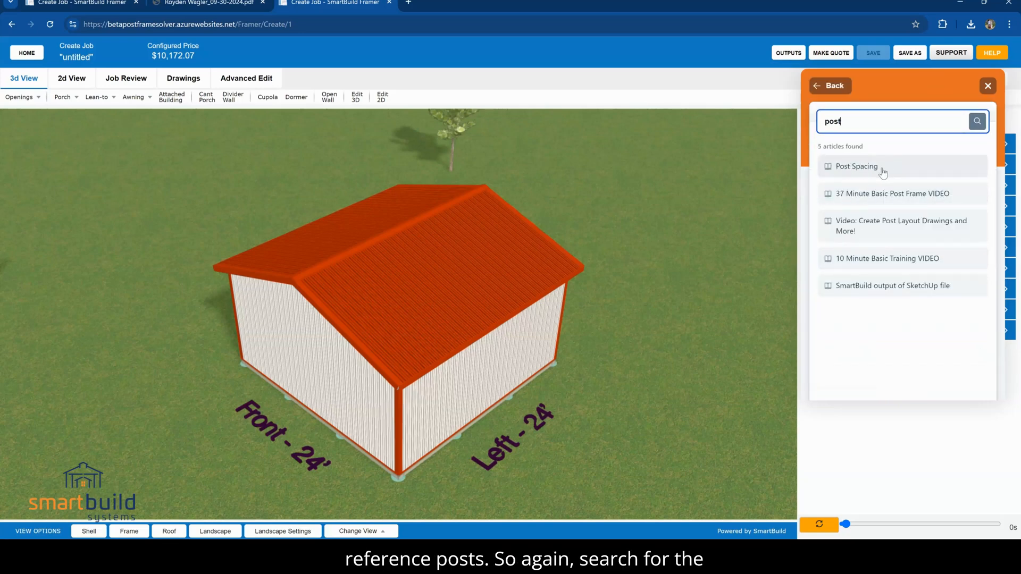
key("BackSpace")
left_click(892, 340)
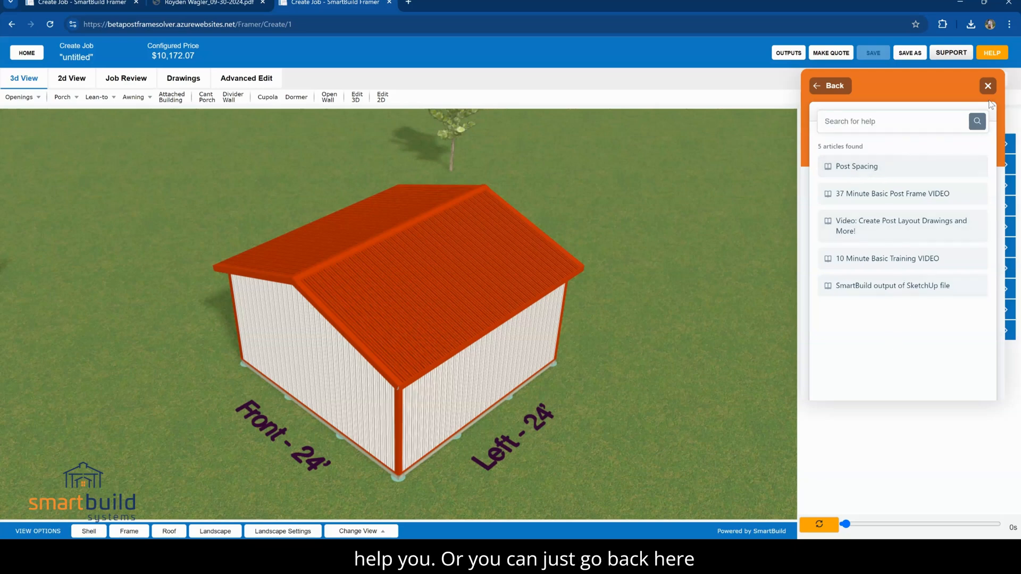
Open the support contact form and choose the Submit A New Feature Request ticket type
left_click(819, 86)
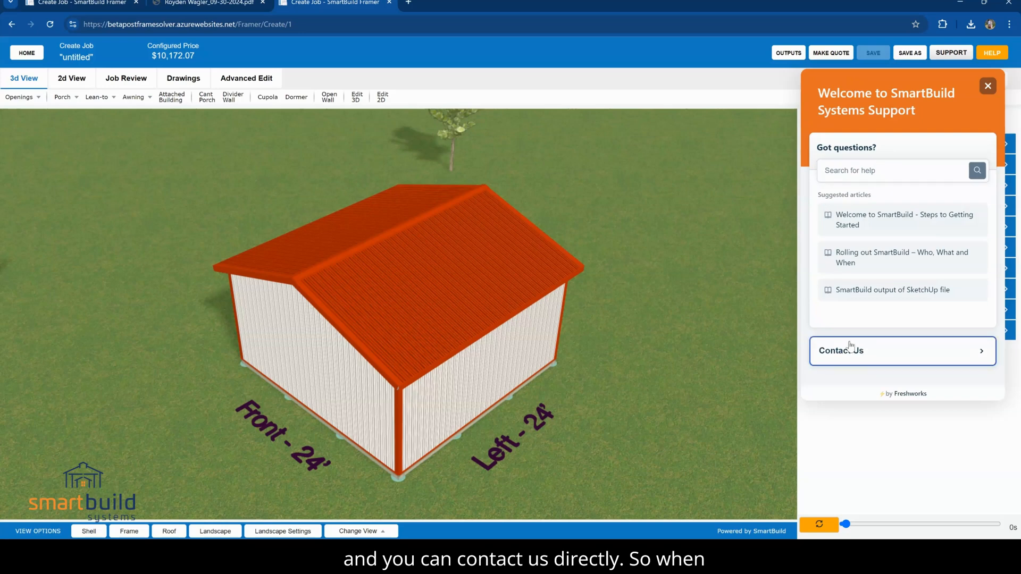
left_click(848, 352)
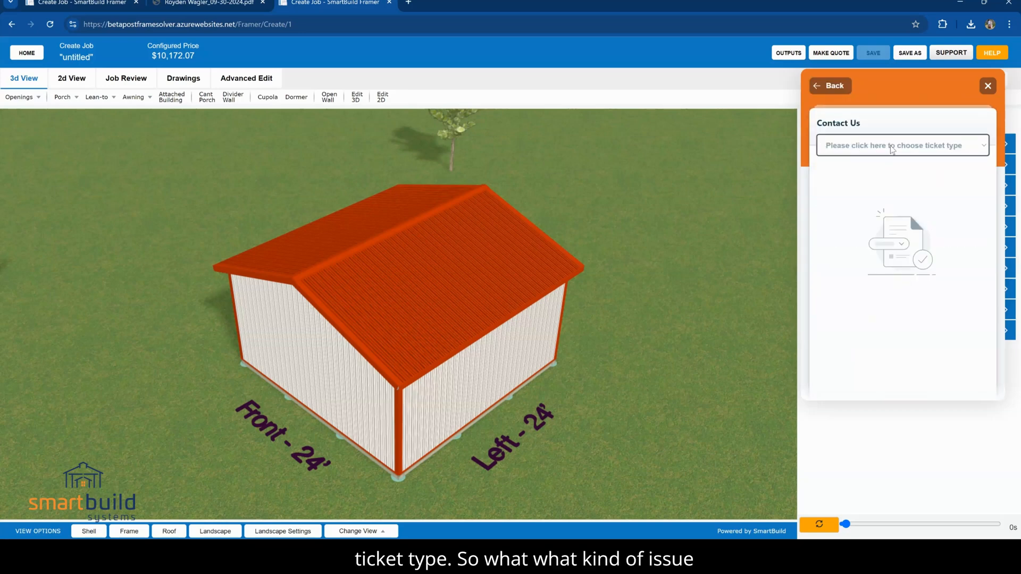
left_click(865, 187)
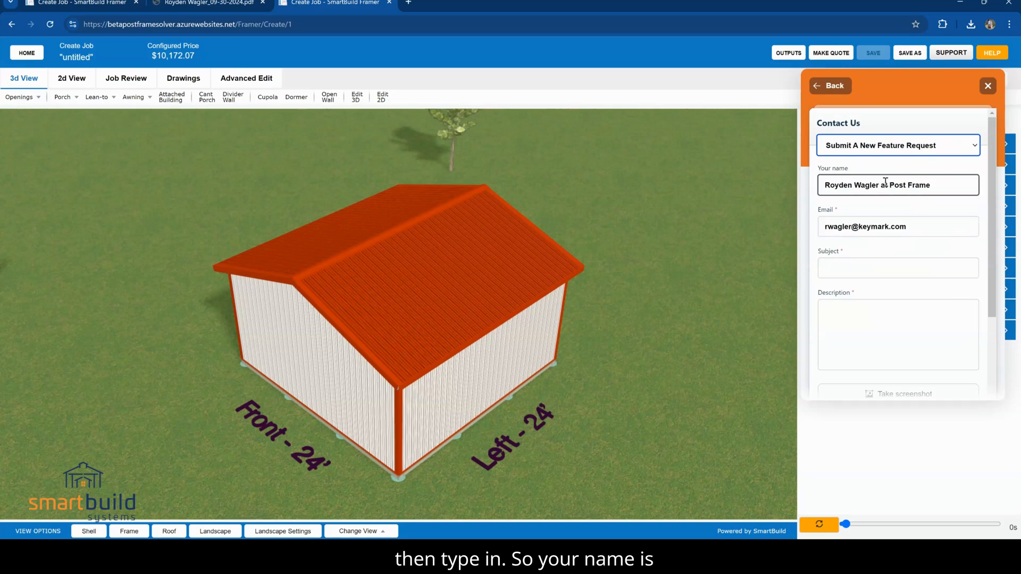
Examine the feature request form's name, email, subject and description fields and its screenshot and file upload options
left_click_drag(880, 185, 801, 187)
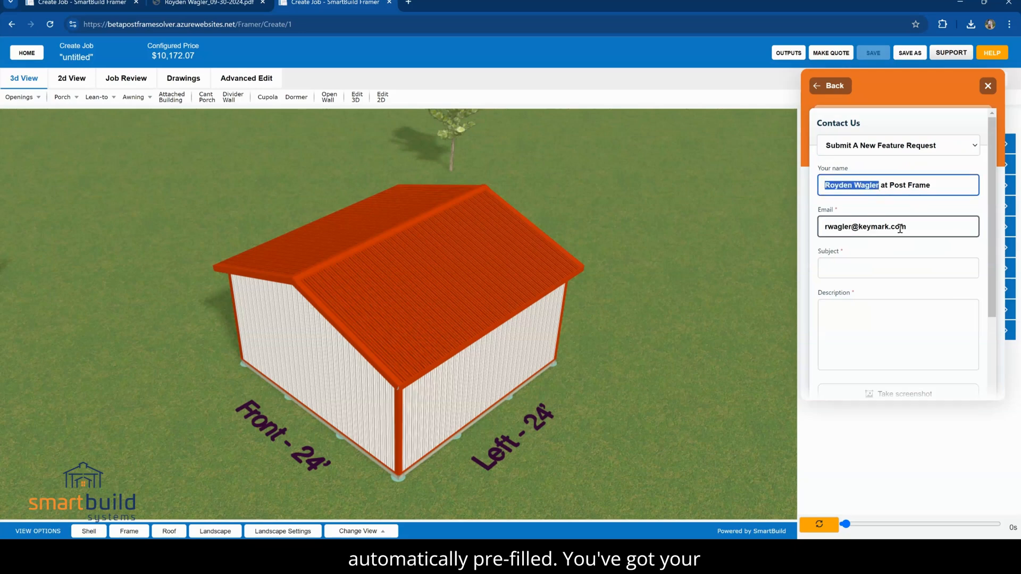
left_click_drag(907, 228, 799, 227)
left_click(833, 263)
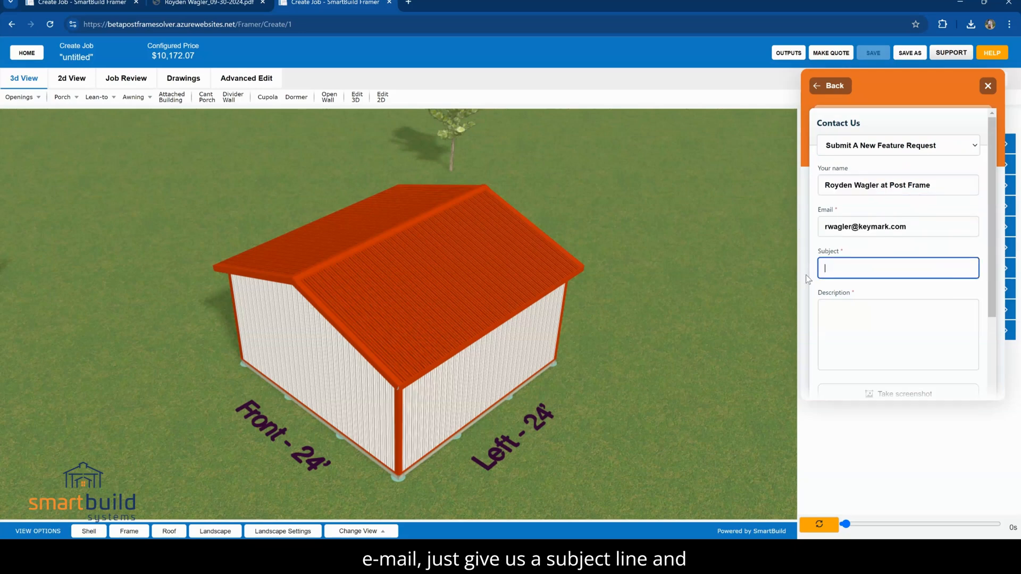
left_click(854, 299)
left_click(874, 319)
scroll(866, 342, "down", 3)
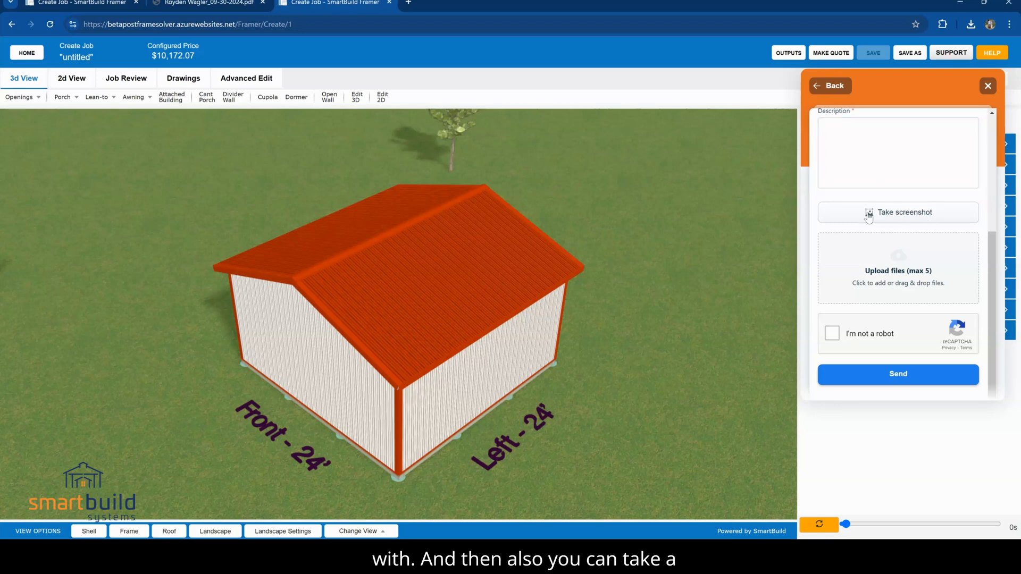
scroll(927, 262, "up", 5)
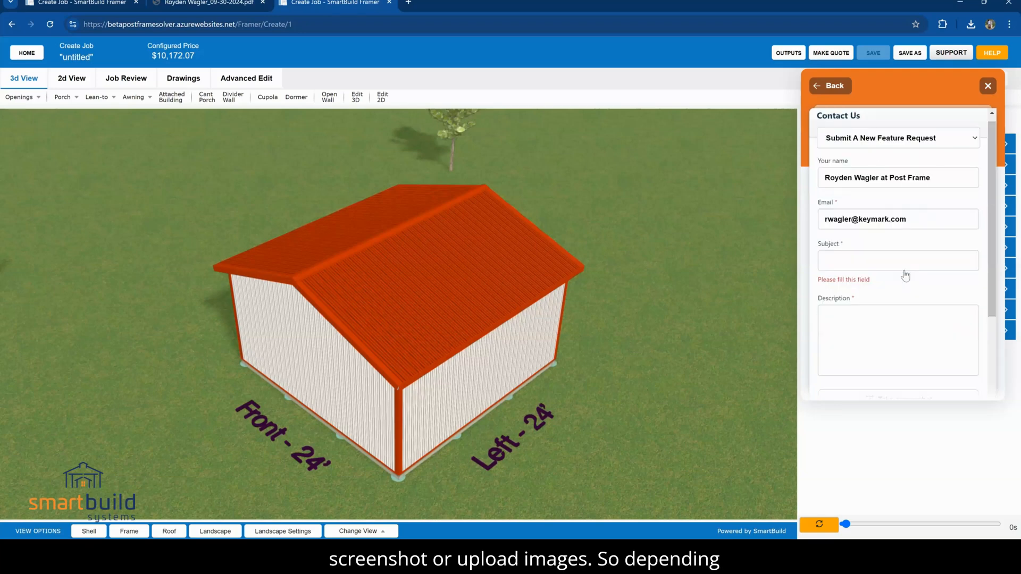
Change the ticket type to I Need Help With A Project, inspect the job name field, and close the support widget
left_click(875, 150)
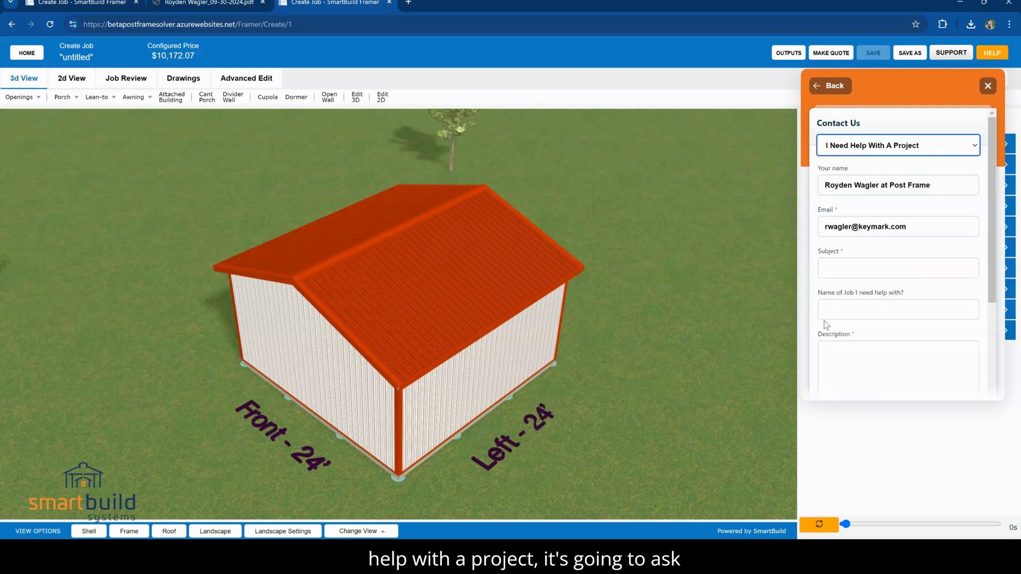
left_click(837, 310)
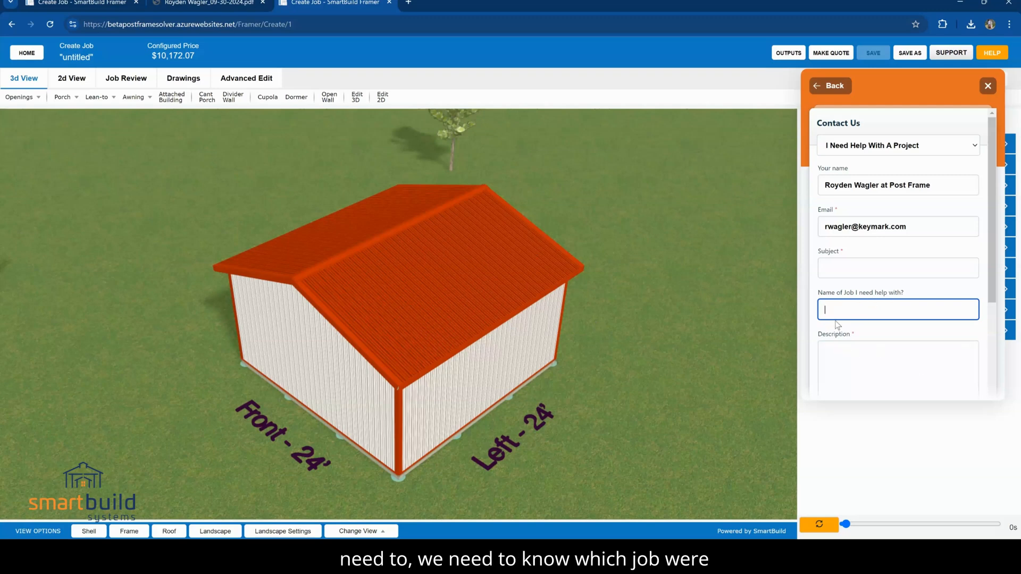
left_click(828, 96)
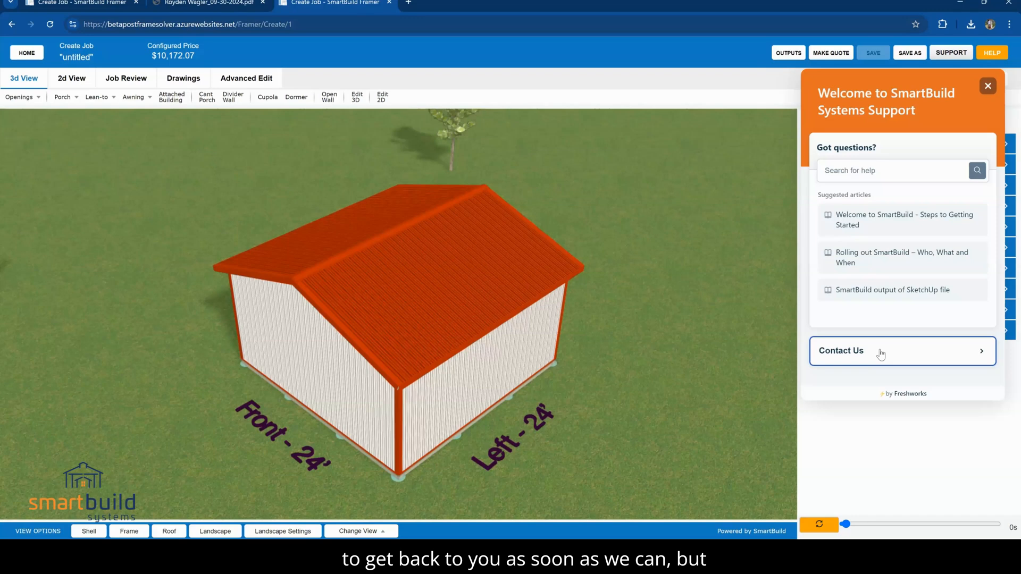
left_click(988, 85)
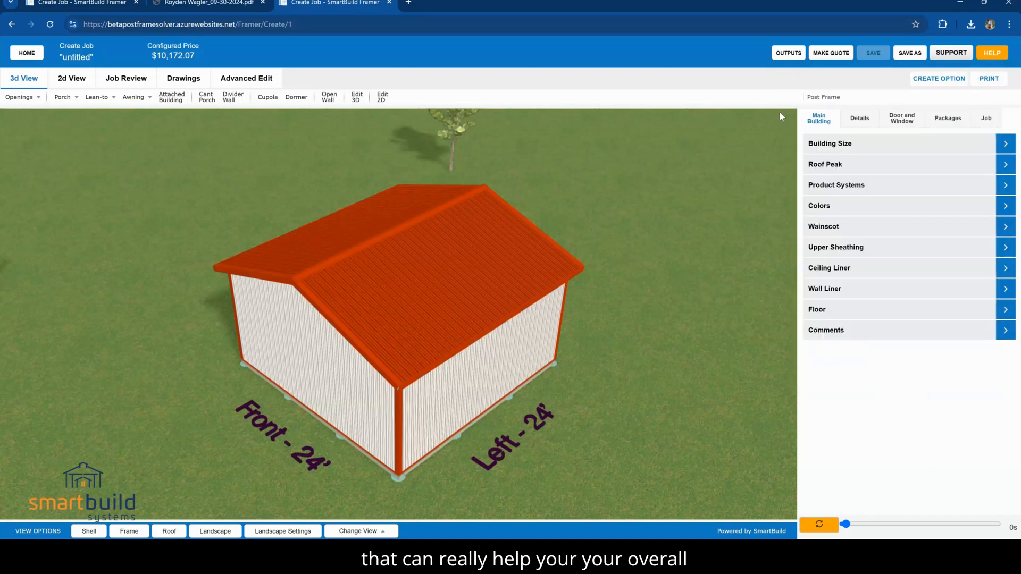